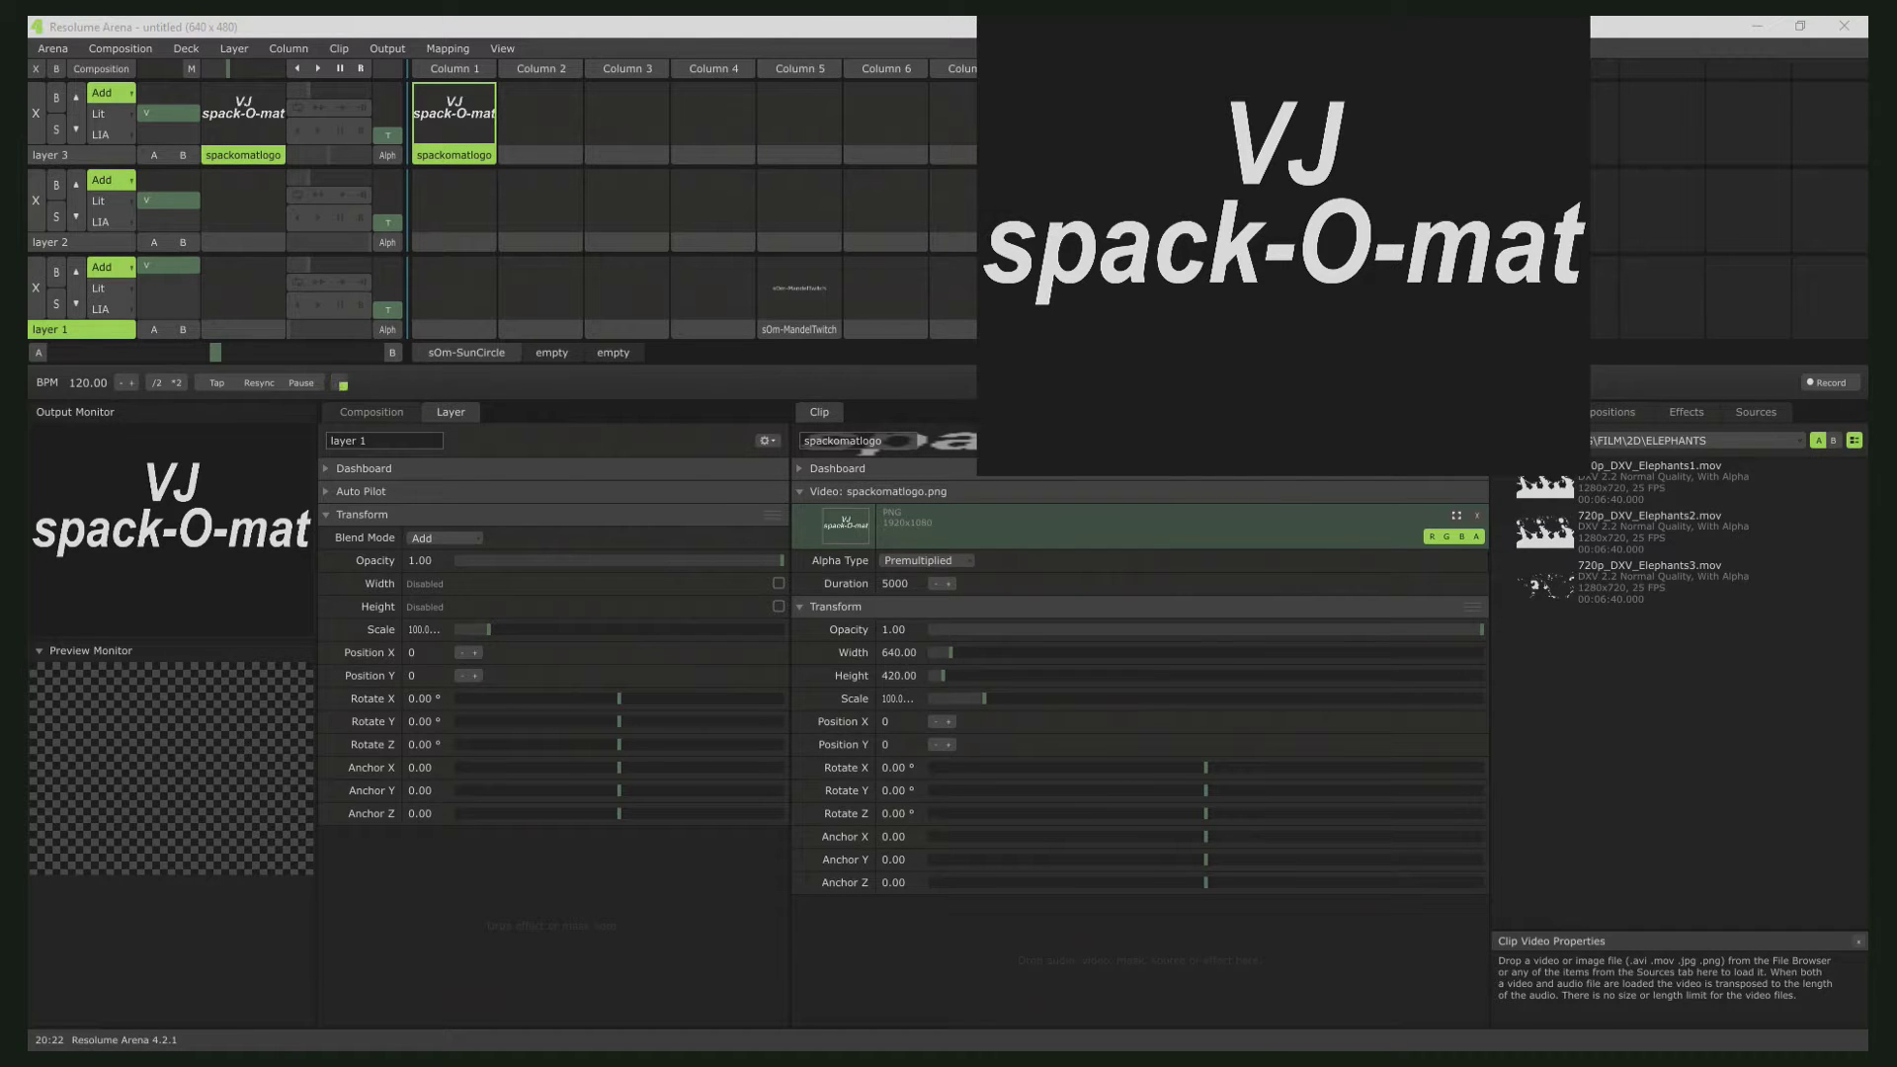
# - Drag sOm-MandelTwitch from Sources onto layer 1, Column 1, and trigger it to play
pyautogui.click(1760, 414)
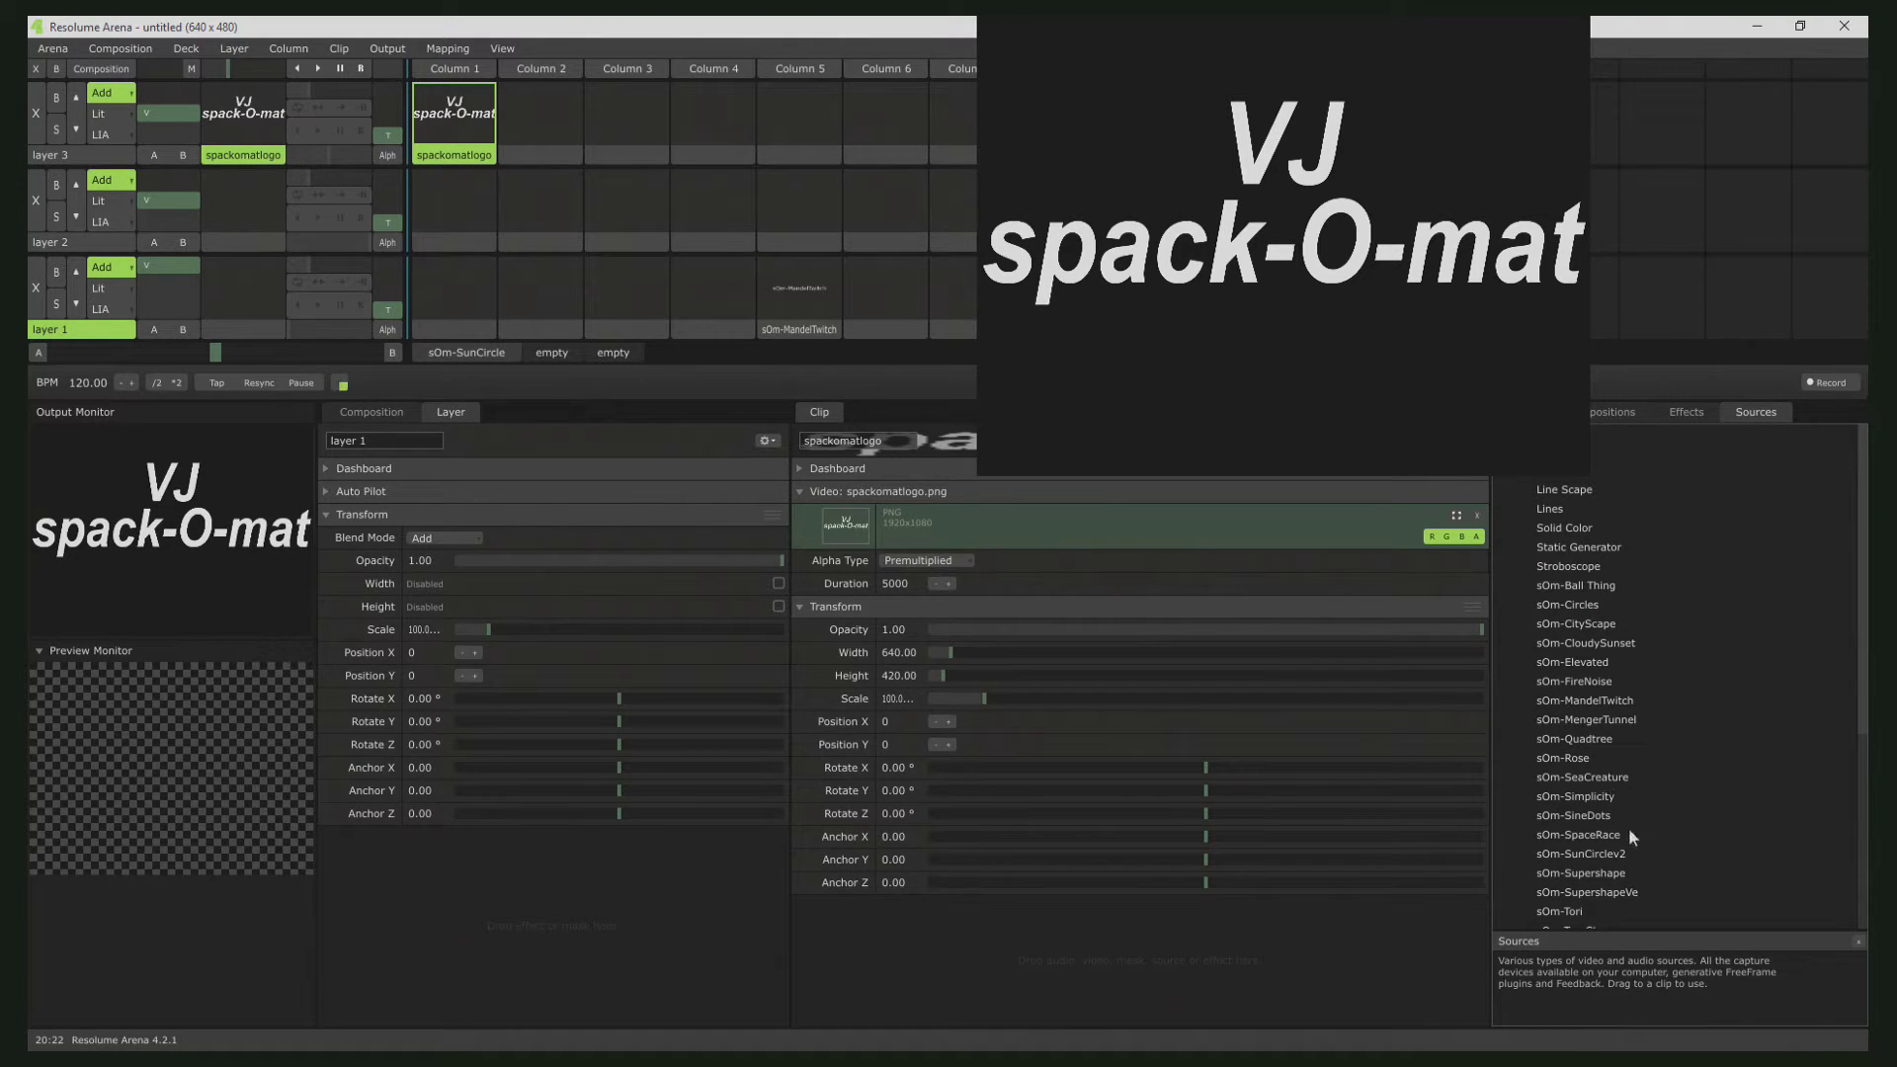
pyautogui.scroll(-2, 1630, 726)
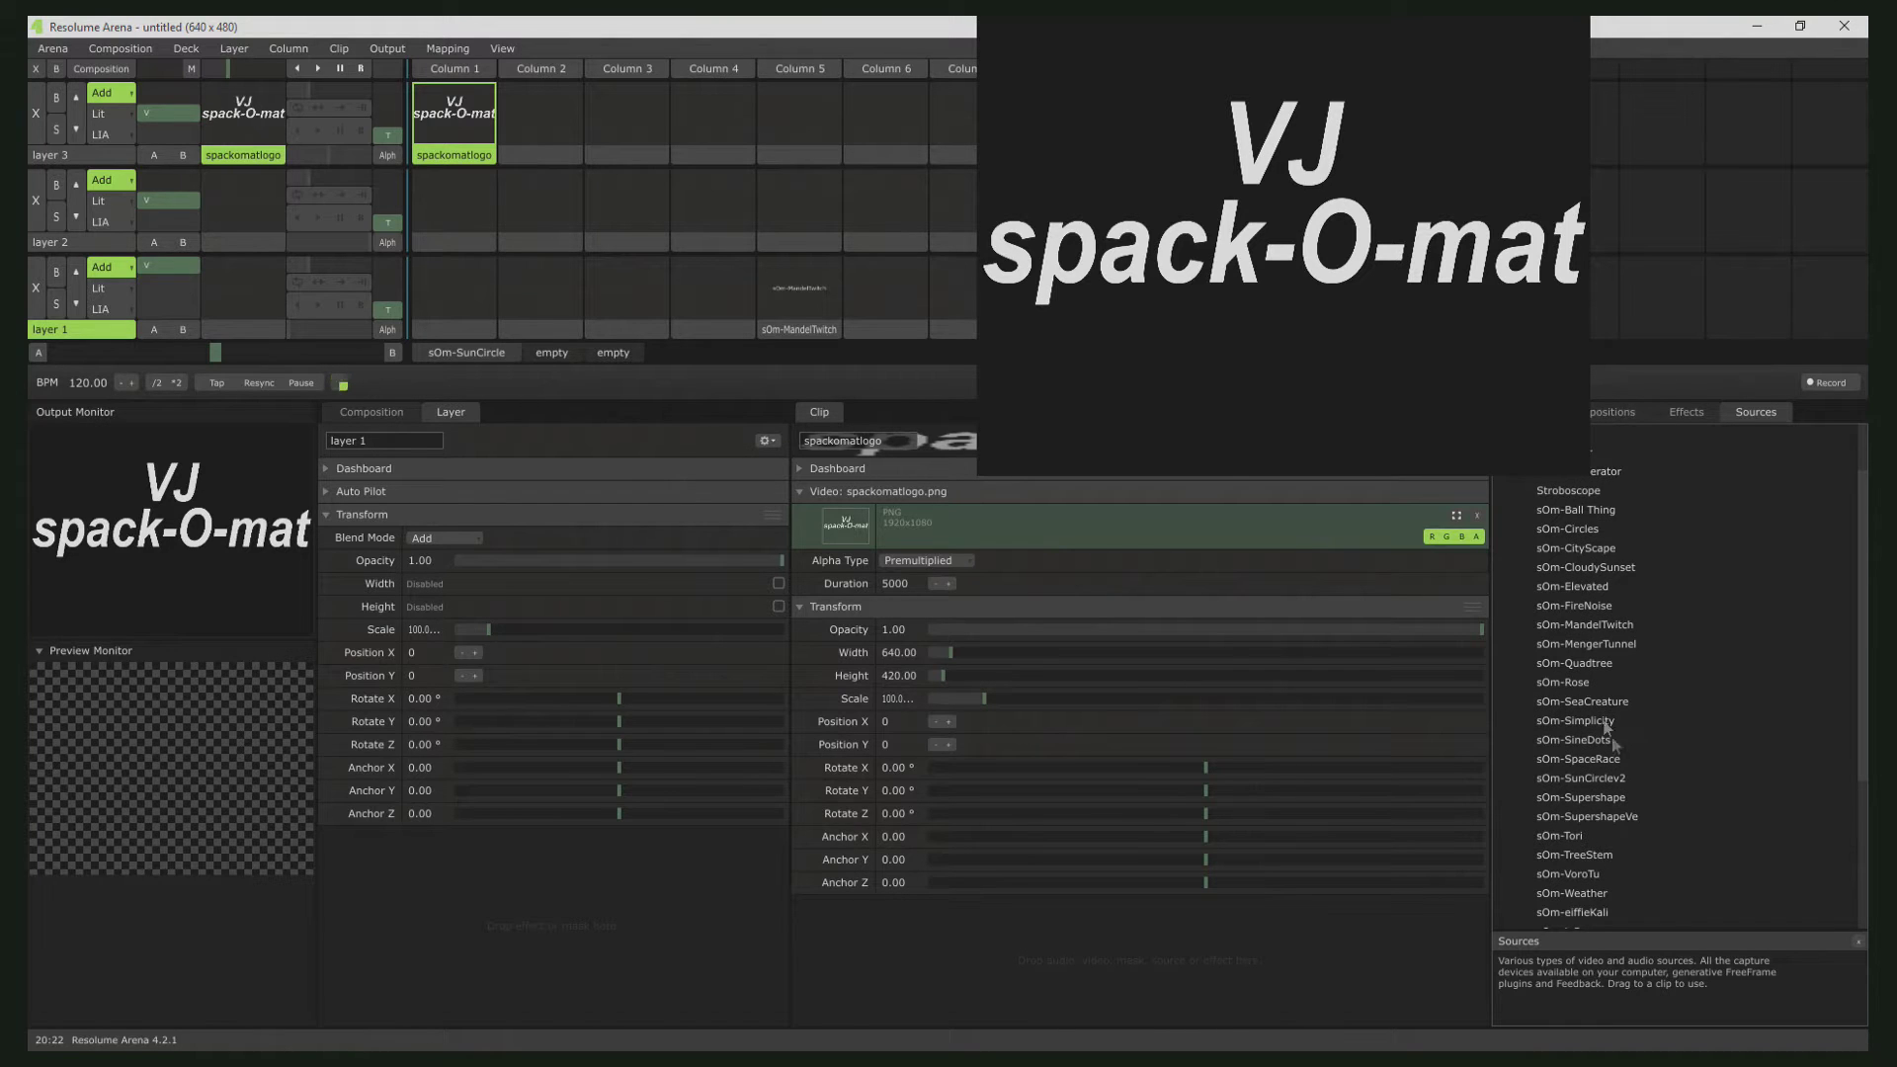
pyautogui.moveTo(1605, 624); pyautogui.dragTo(442, 308)
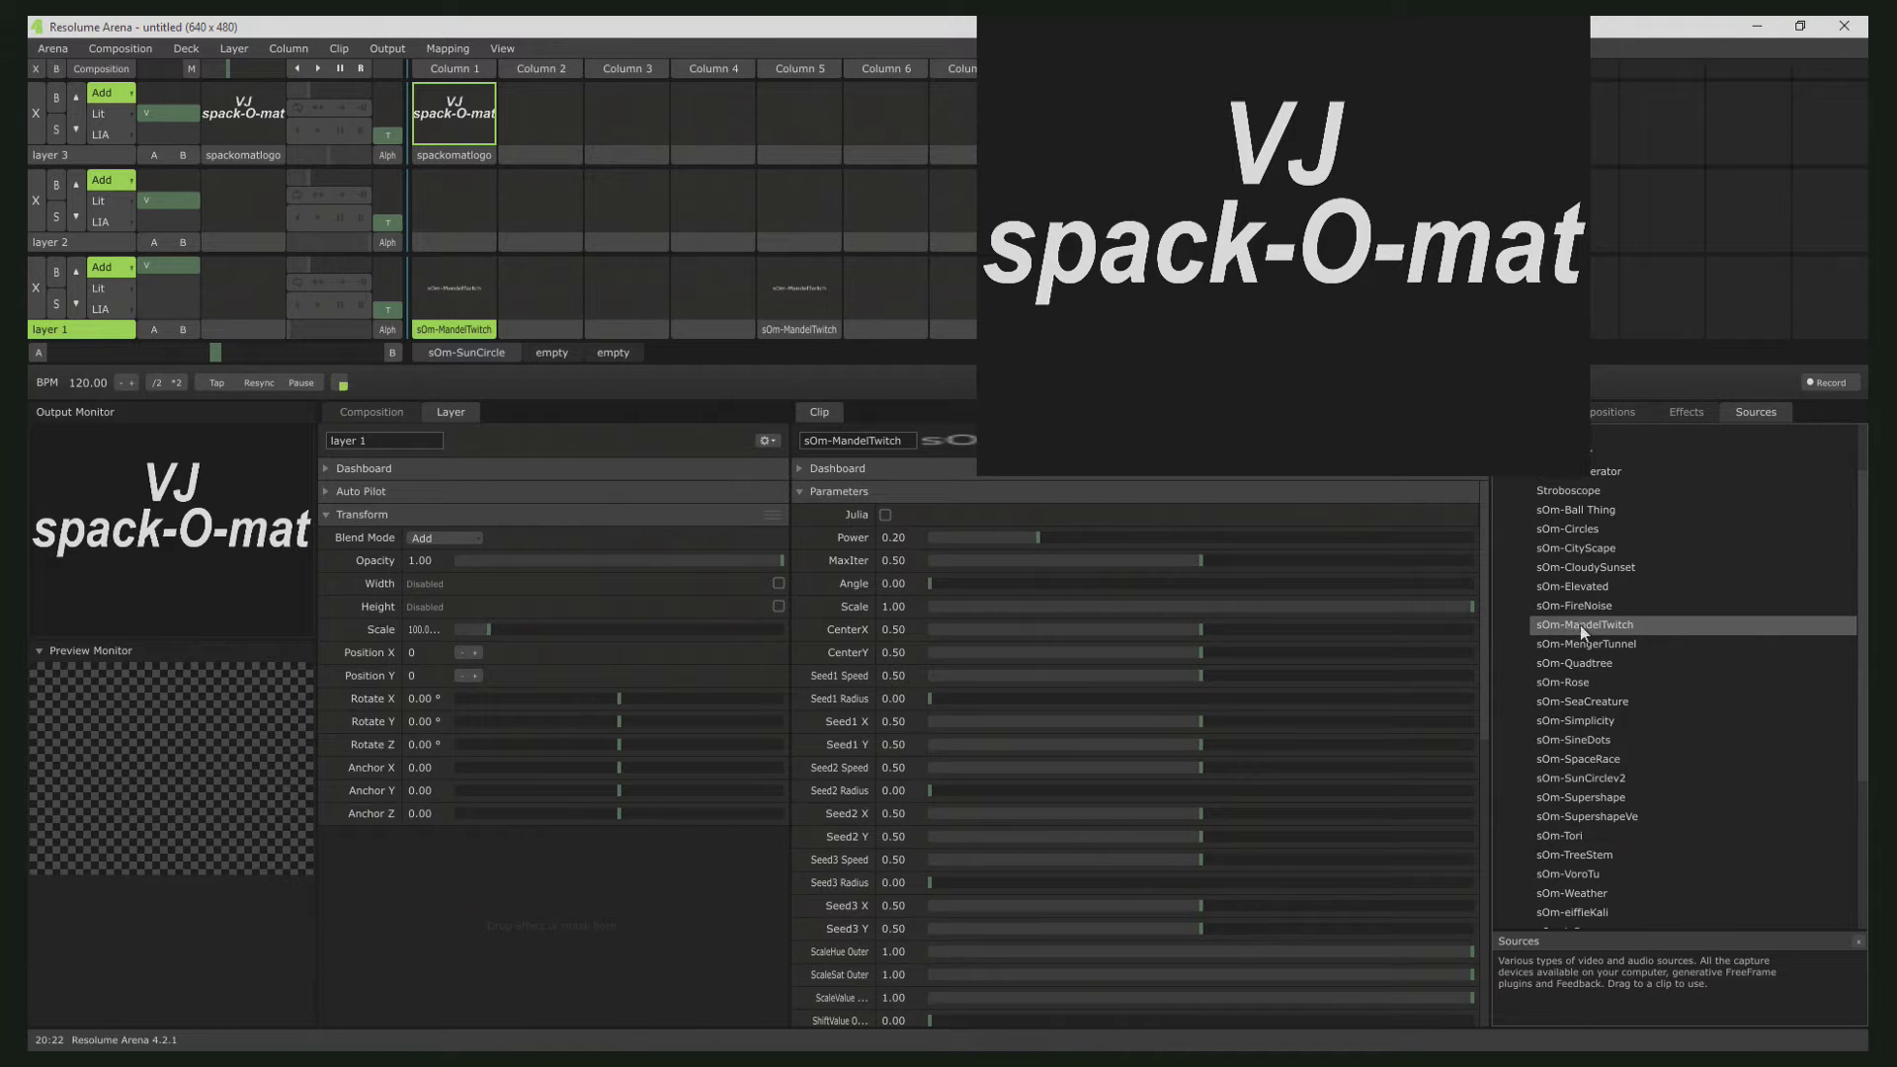
pyautogui.click(454, 292)
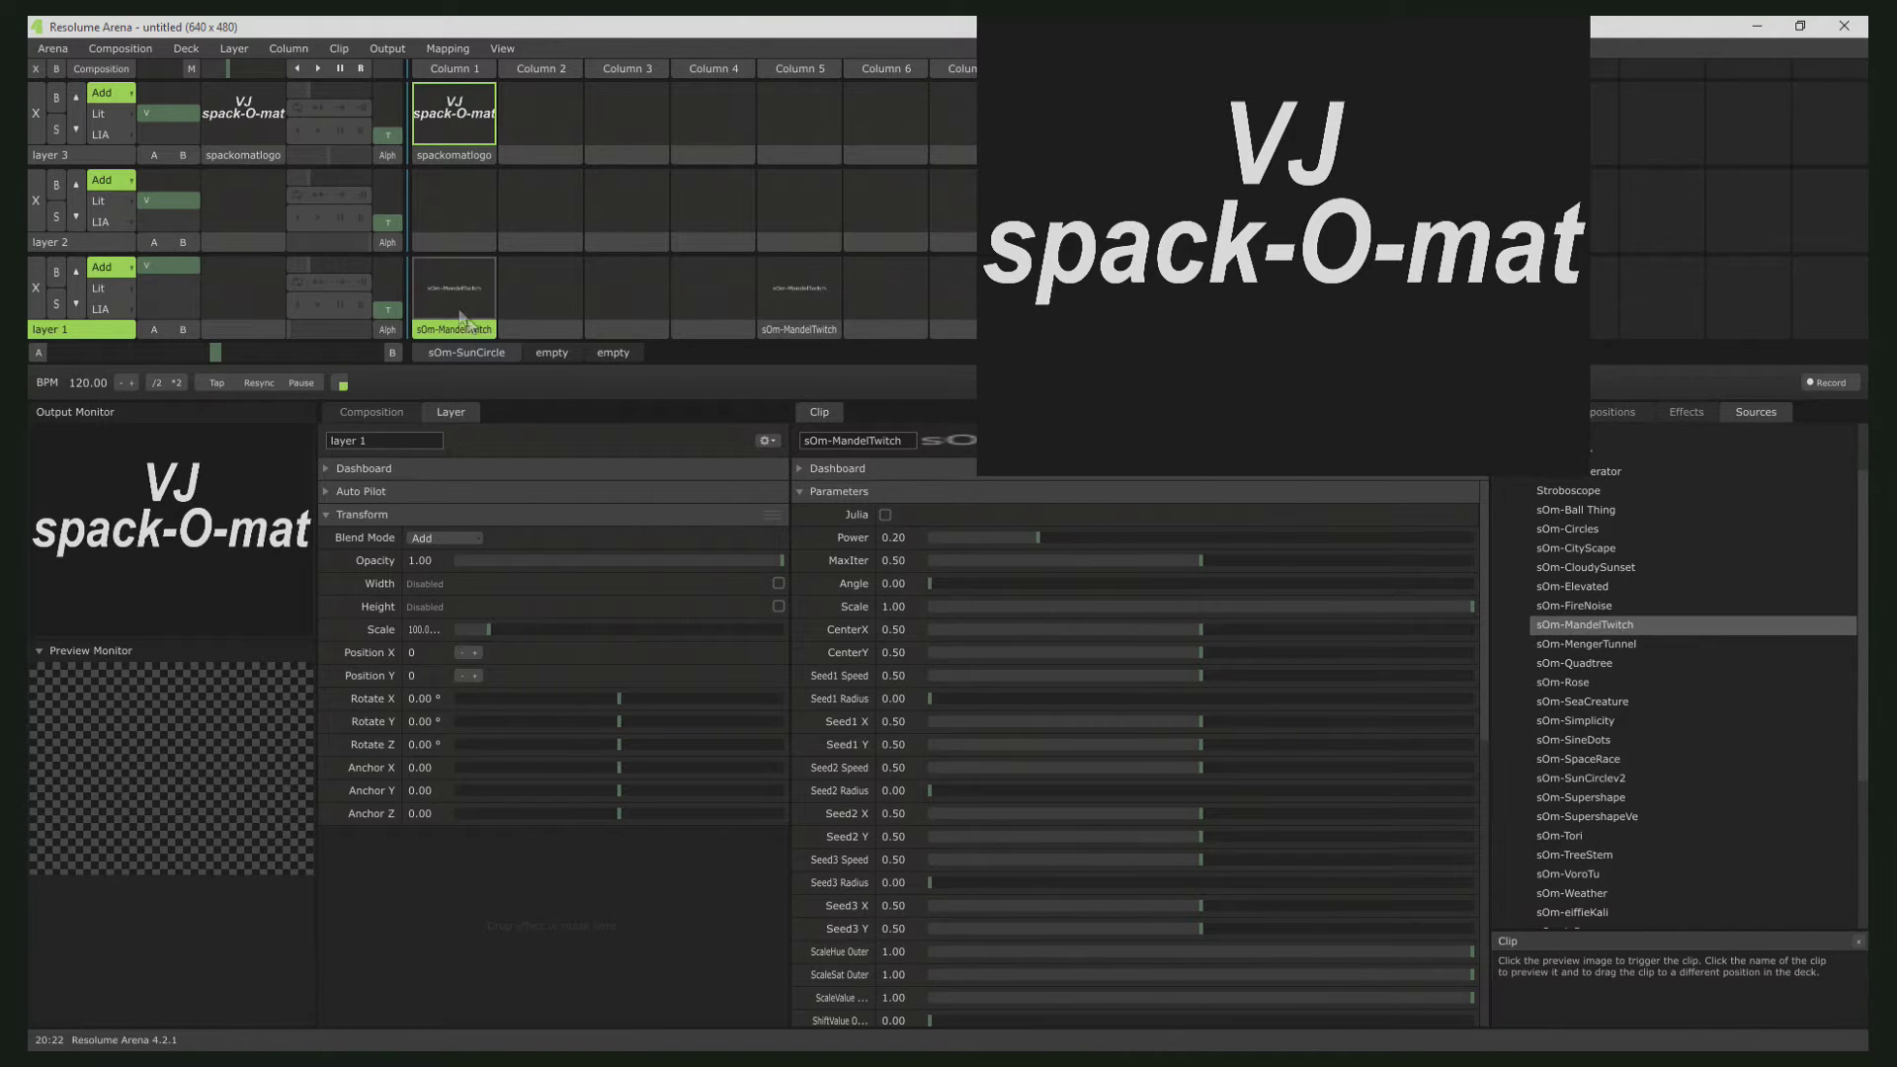
# - Stop the layer 3 logo and scroll through the MandelTwitch parameters (Power 0.20, MaxIter 0.50, Twitch Iters)
pyautogui.click(516, 101)
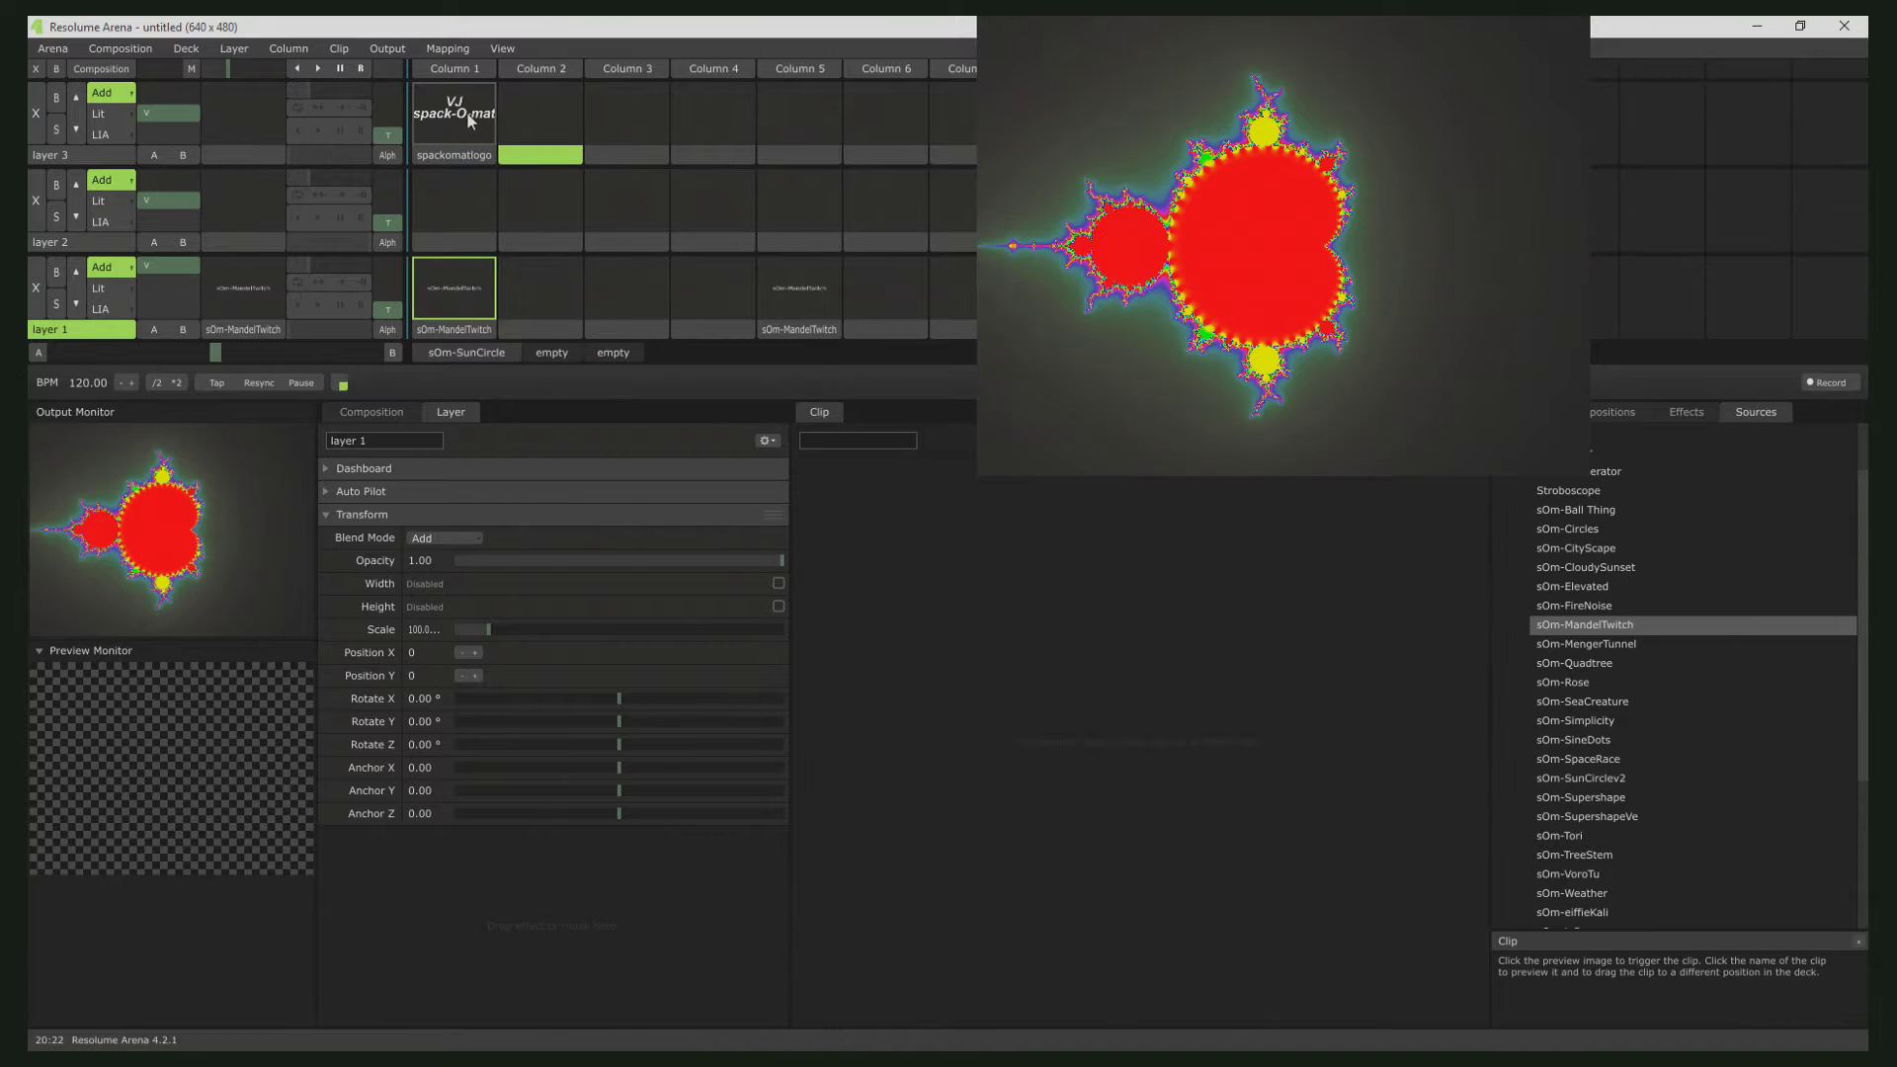
pyautogui.click(440, 260)
pyautogui.moveTo(1271, 347); pyautogui.dragTo(1473, 381)
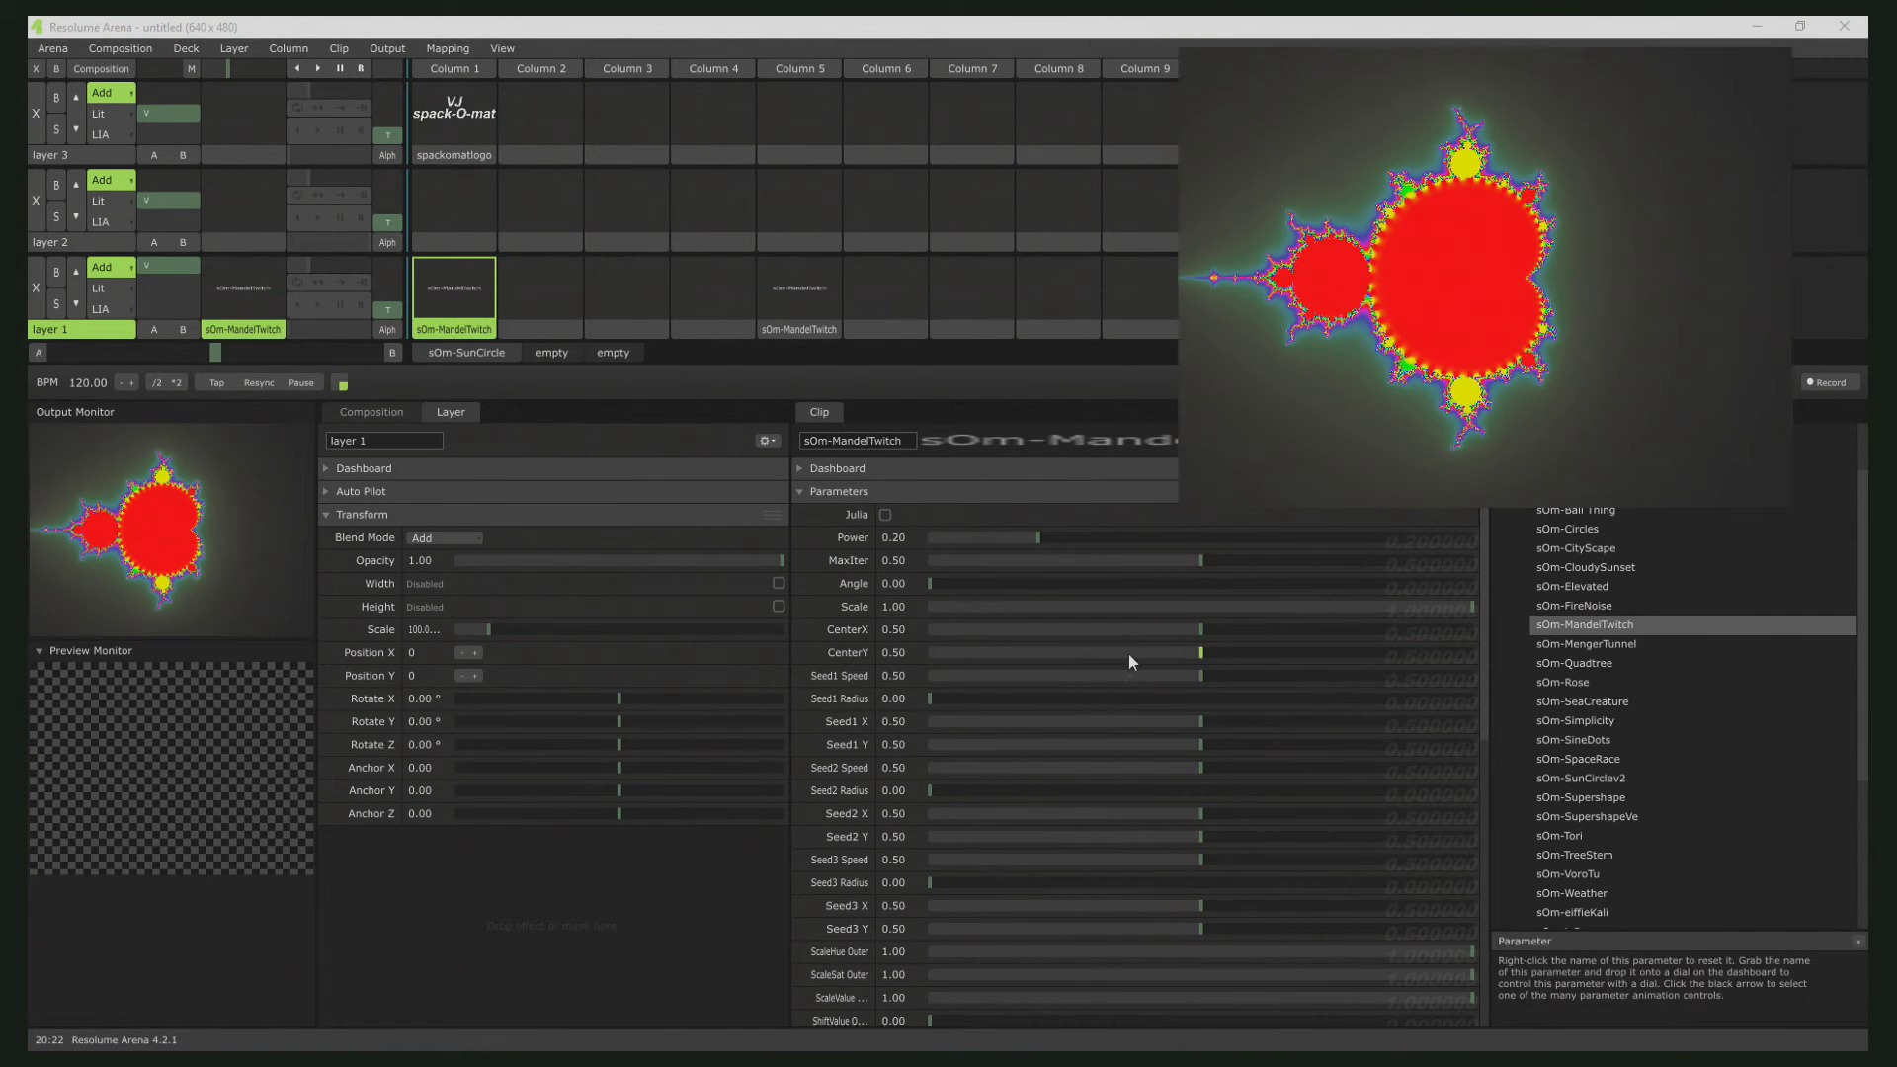
pyautogui.scroll(-3, 1180, 749)
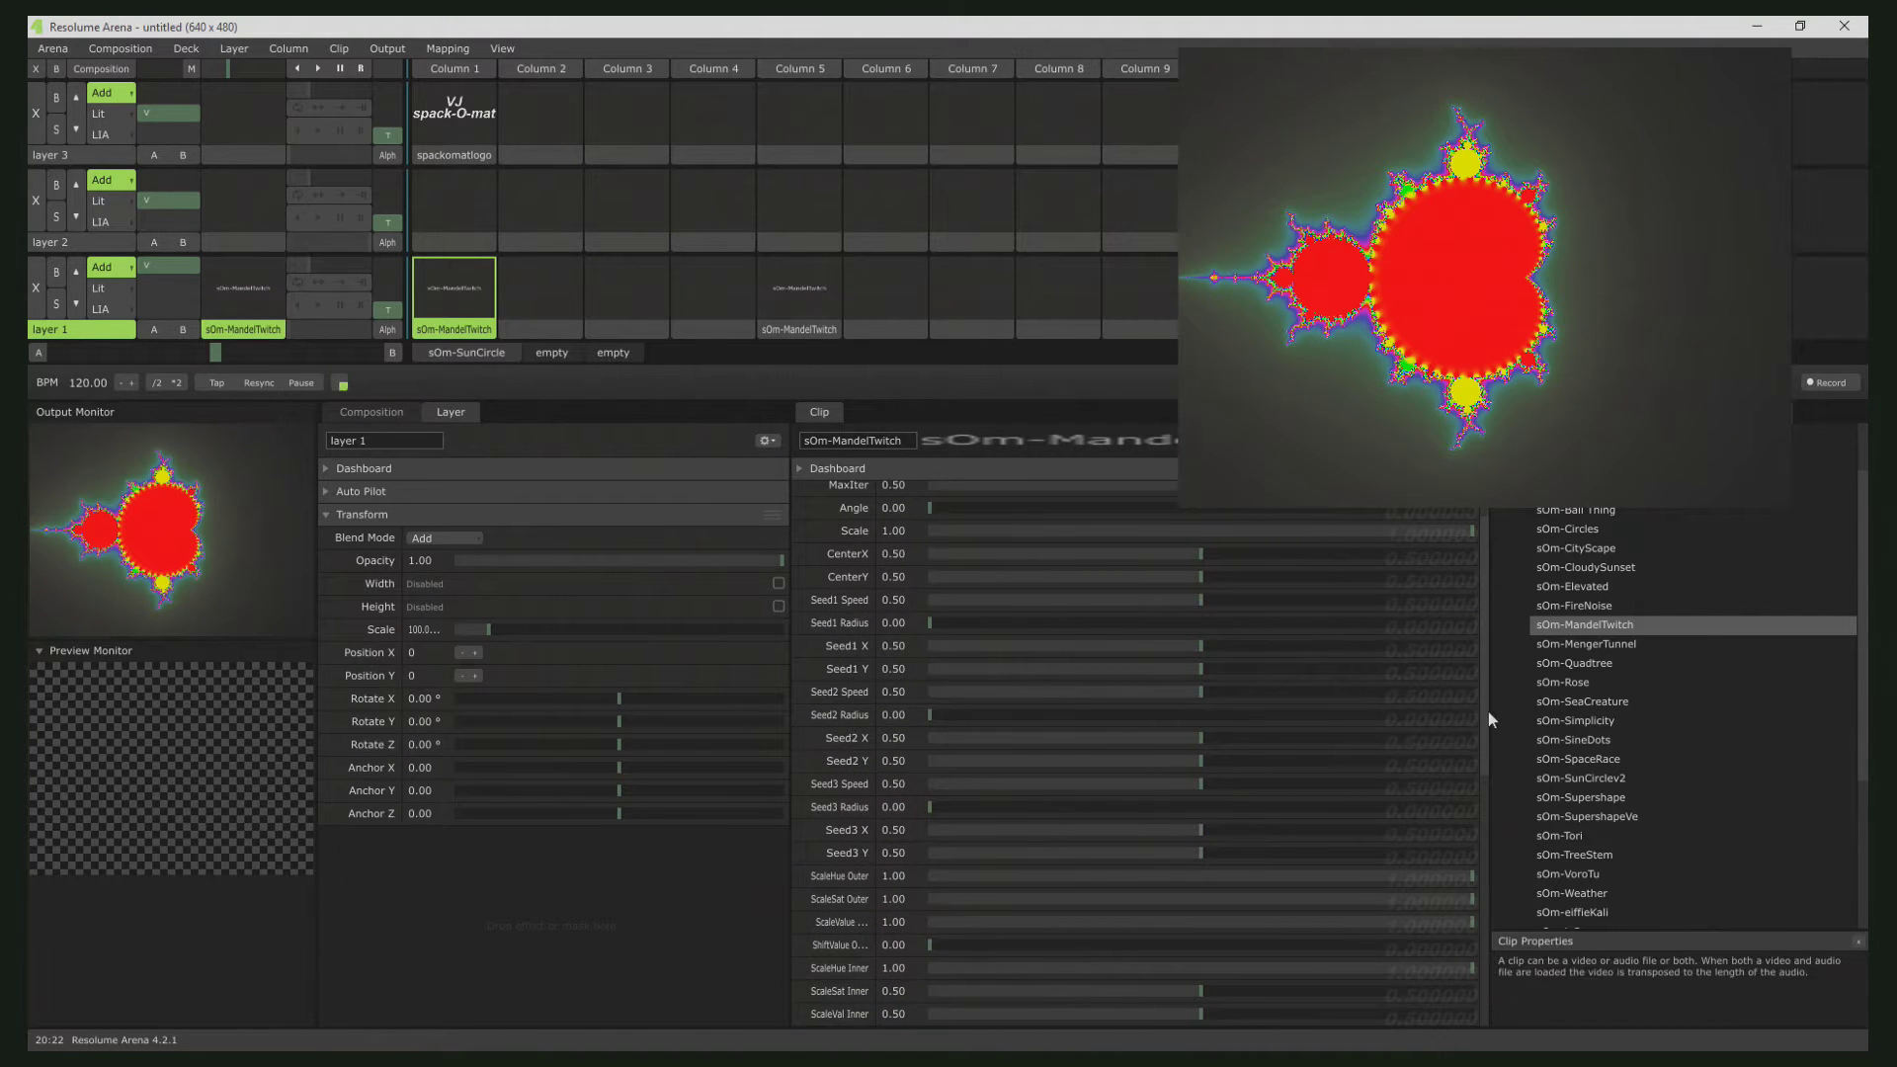
pyautogui.moveTo(1488, 711); pyautogui.dragTo(1487, 514)
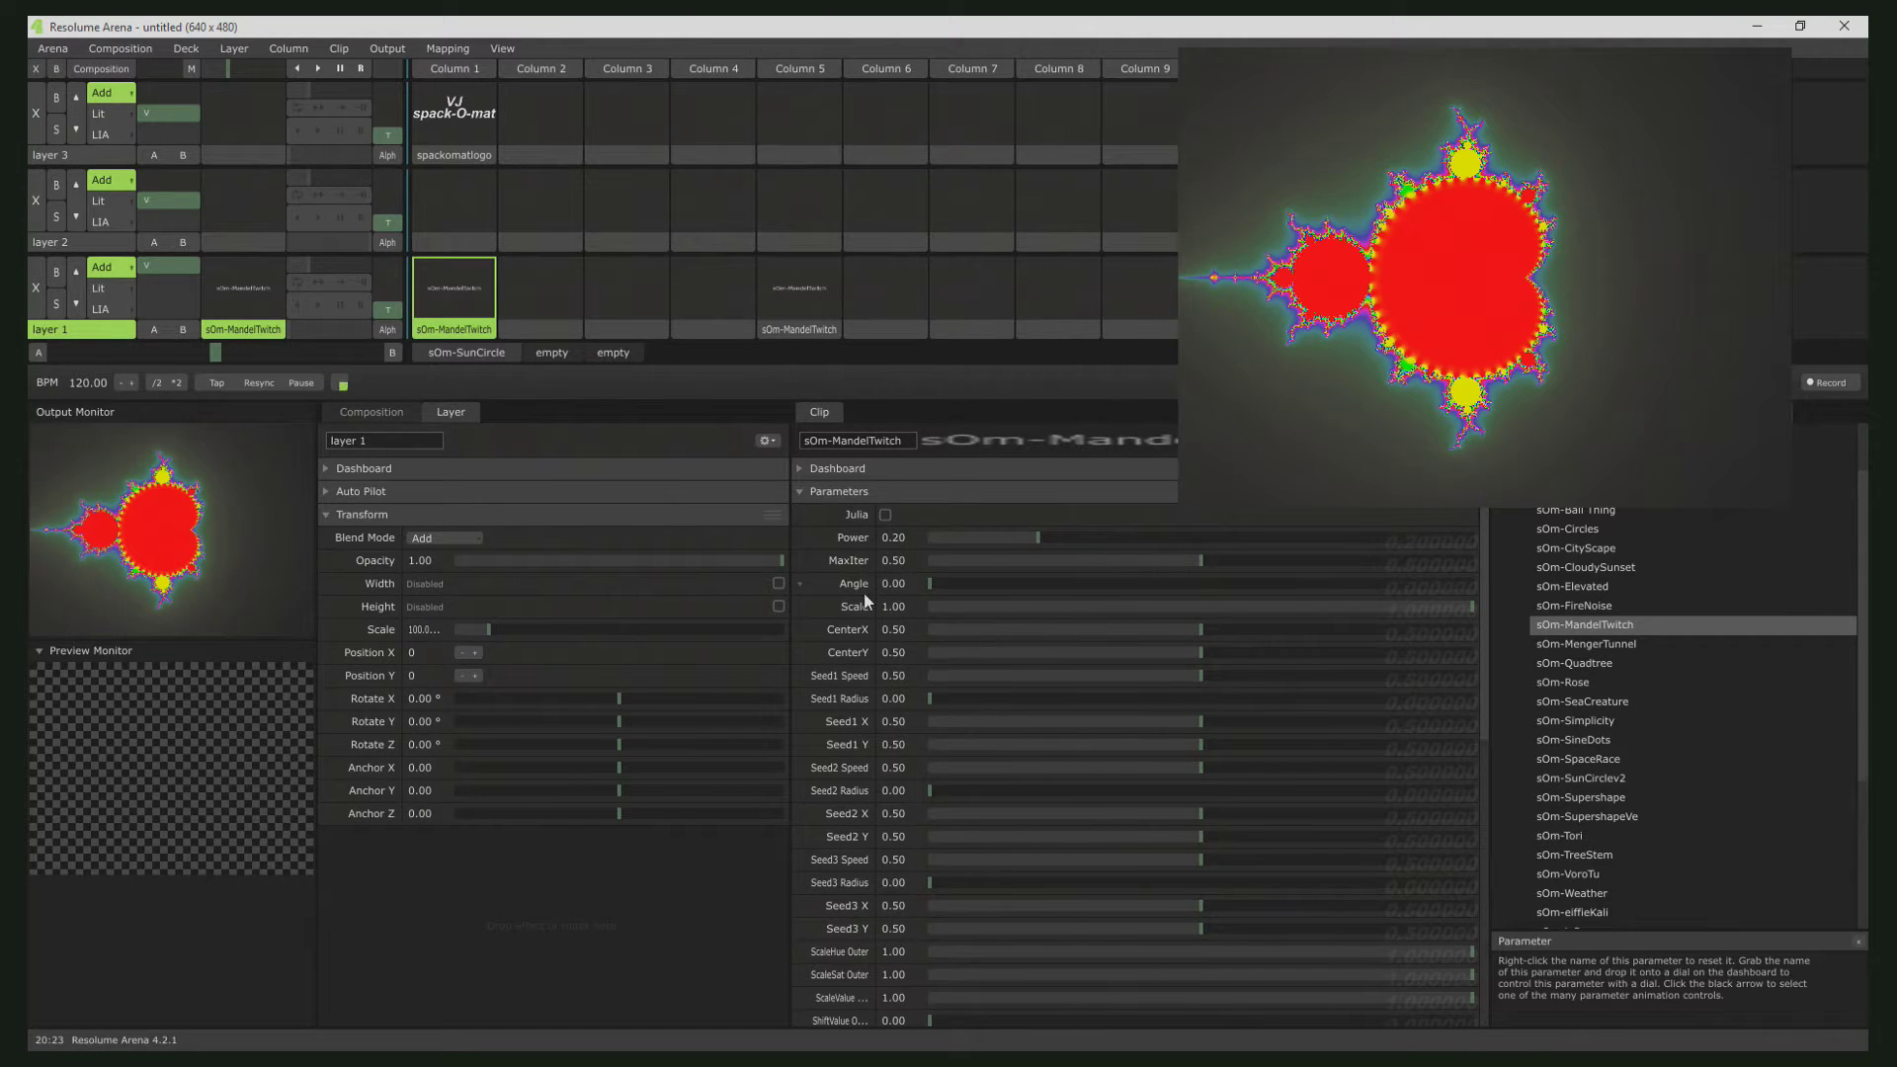
pyautogui.scroll(-5, 1305, 750)
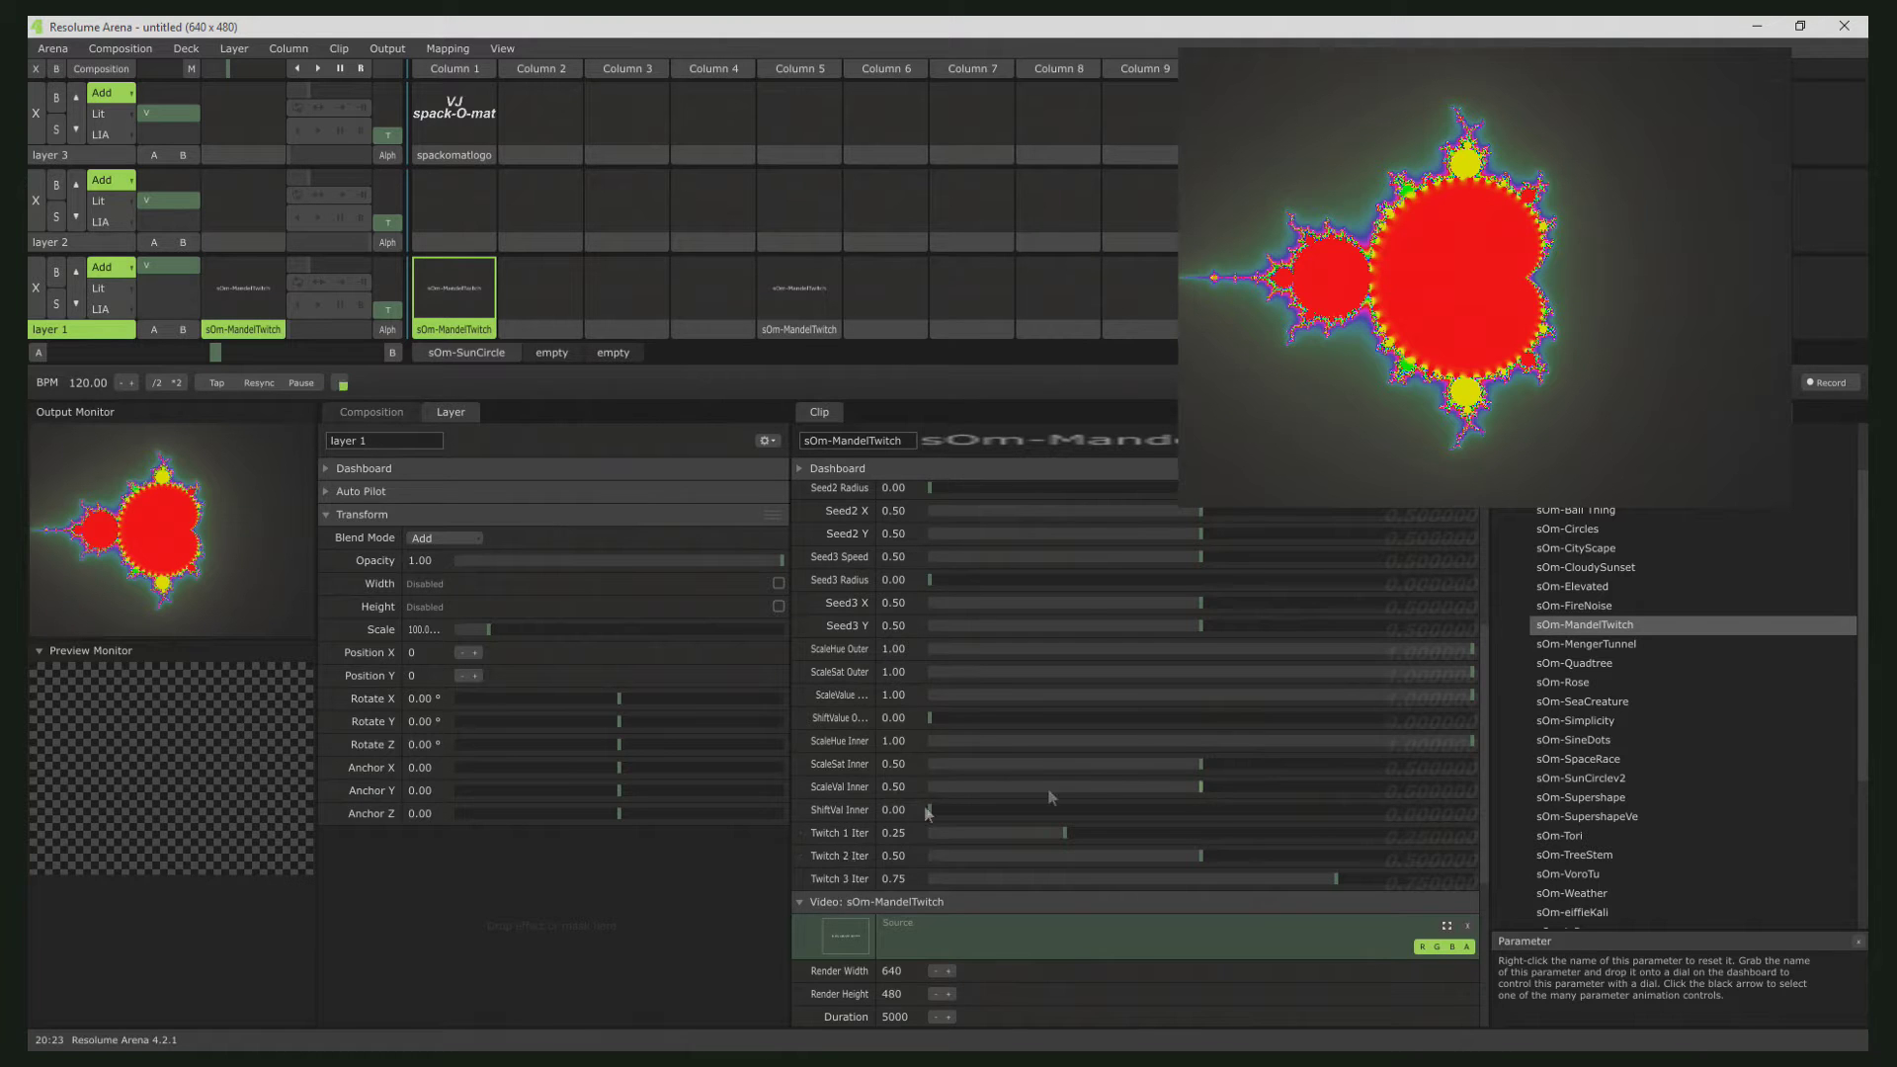
# - Drop the fractal's ScaleHue, ScaleSat and ScaleValue Outer sliders to zero
pyautogui.scroll(2, 1103, 792)
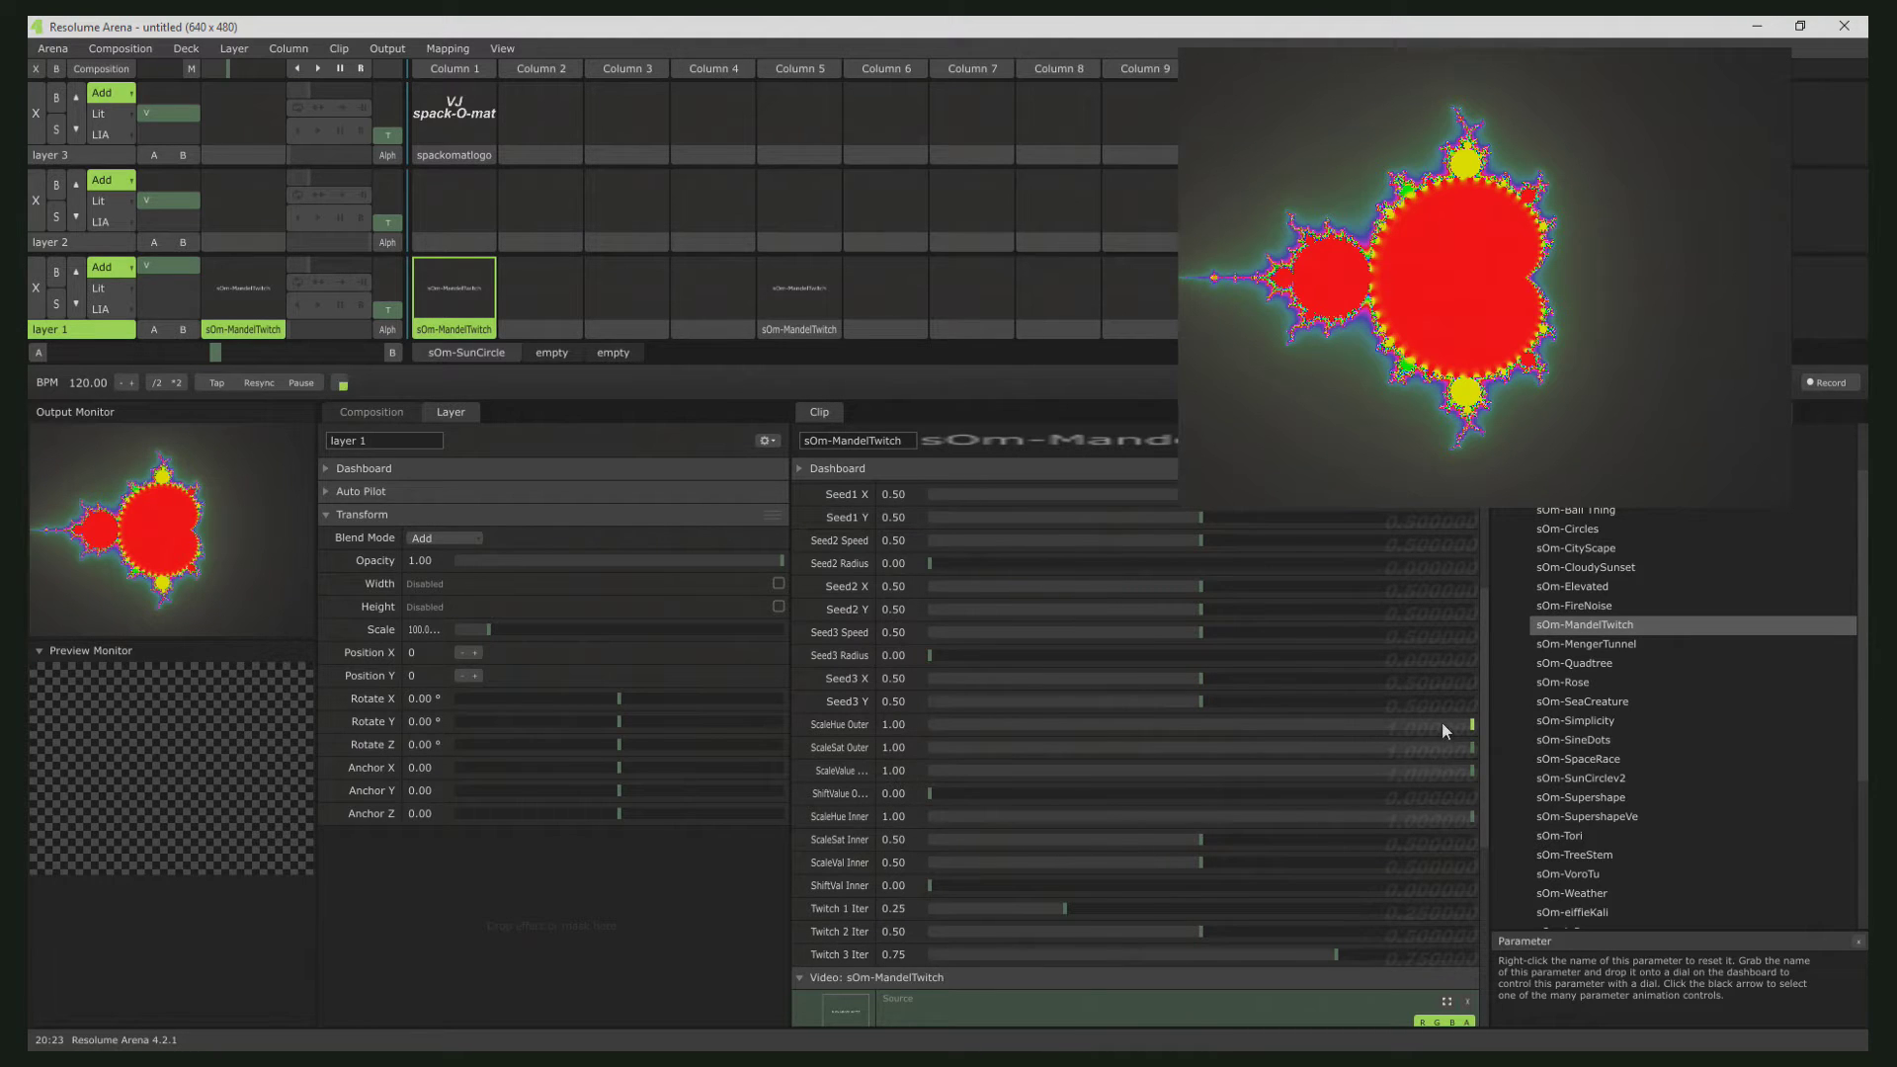
pyautogui.moveTo(1442, 727); pyautogui.dragTo(1110, 731)
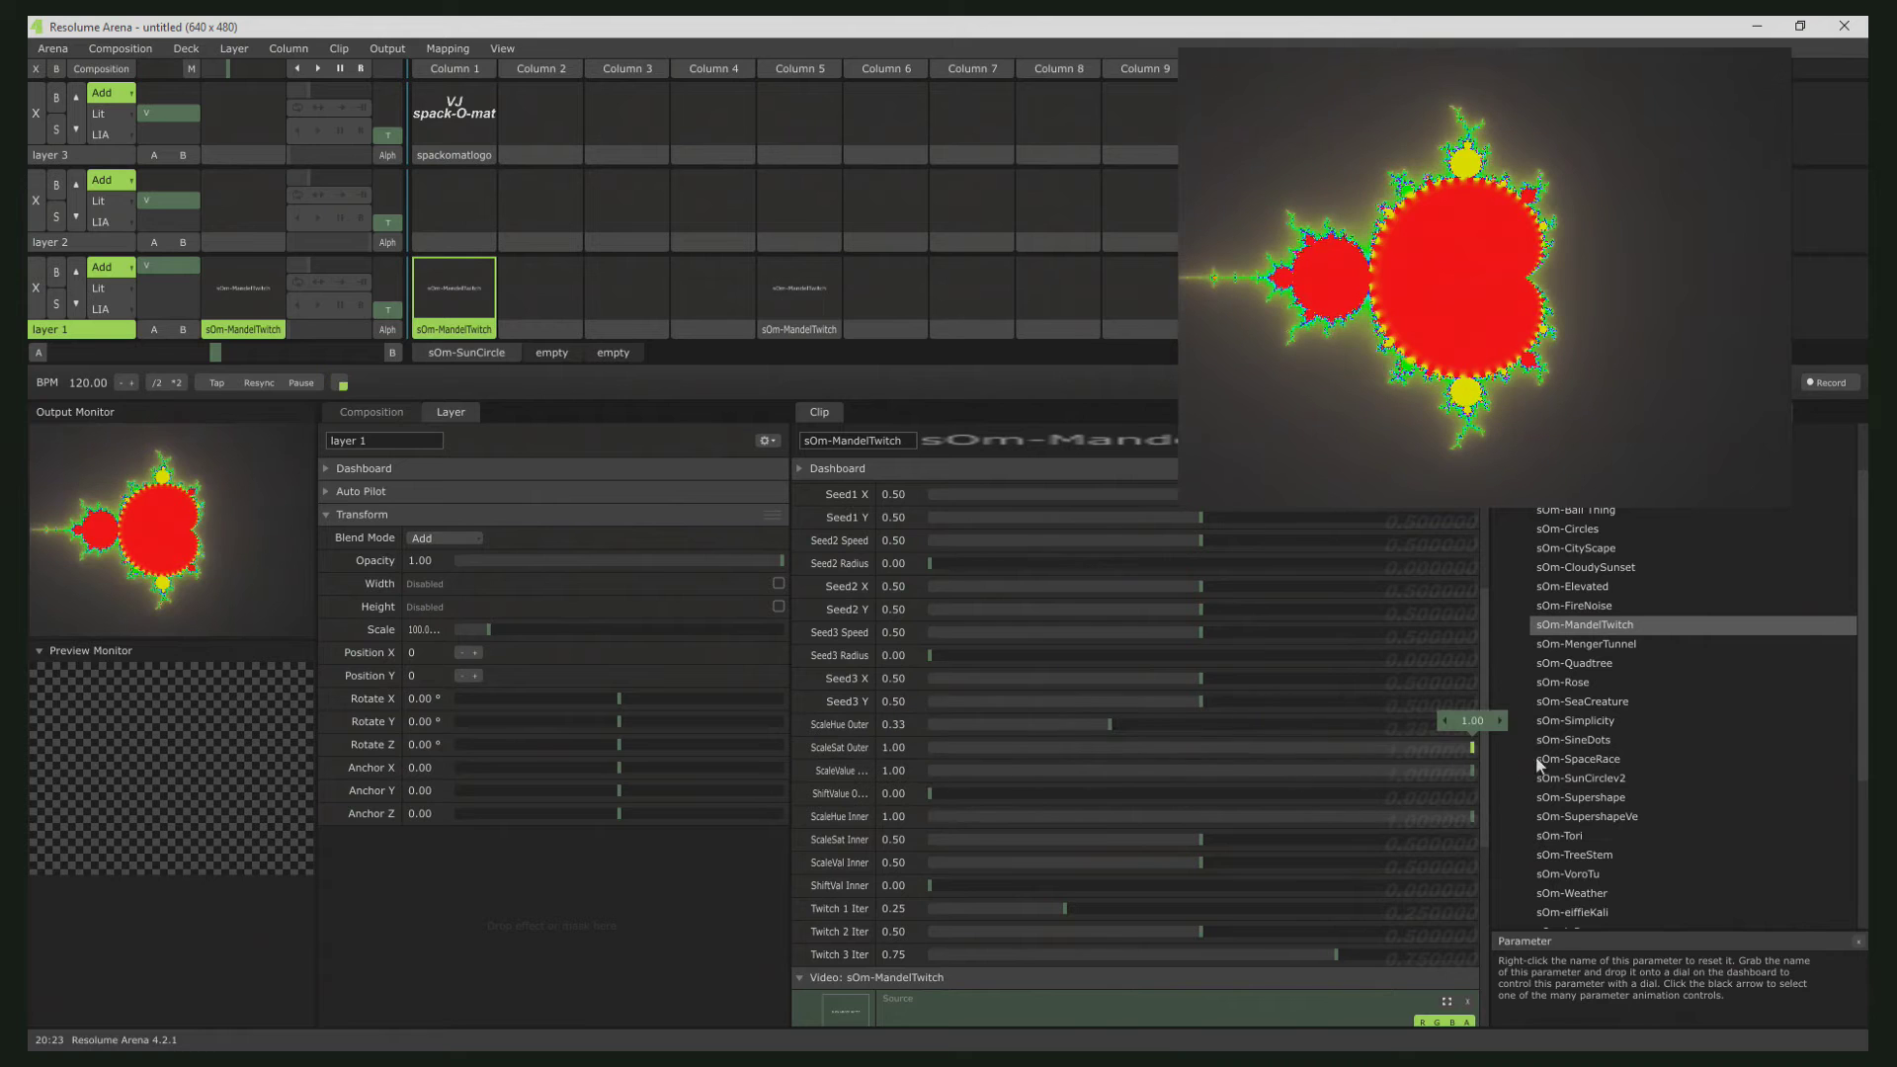
pyautogui.moveTo(1475, 770); pyautogui.dragTo(773, 775)
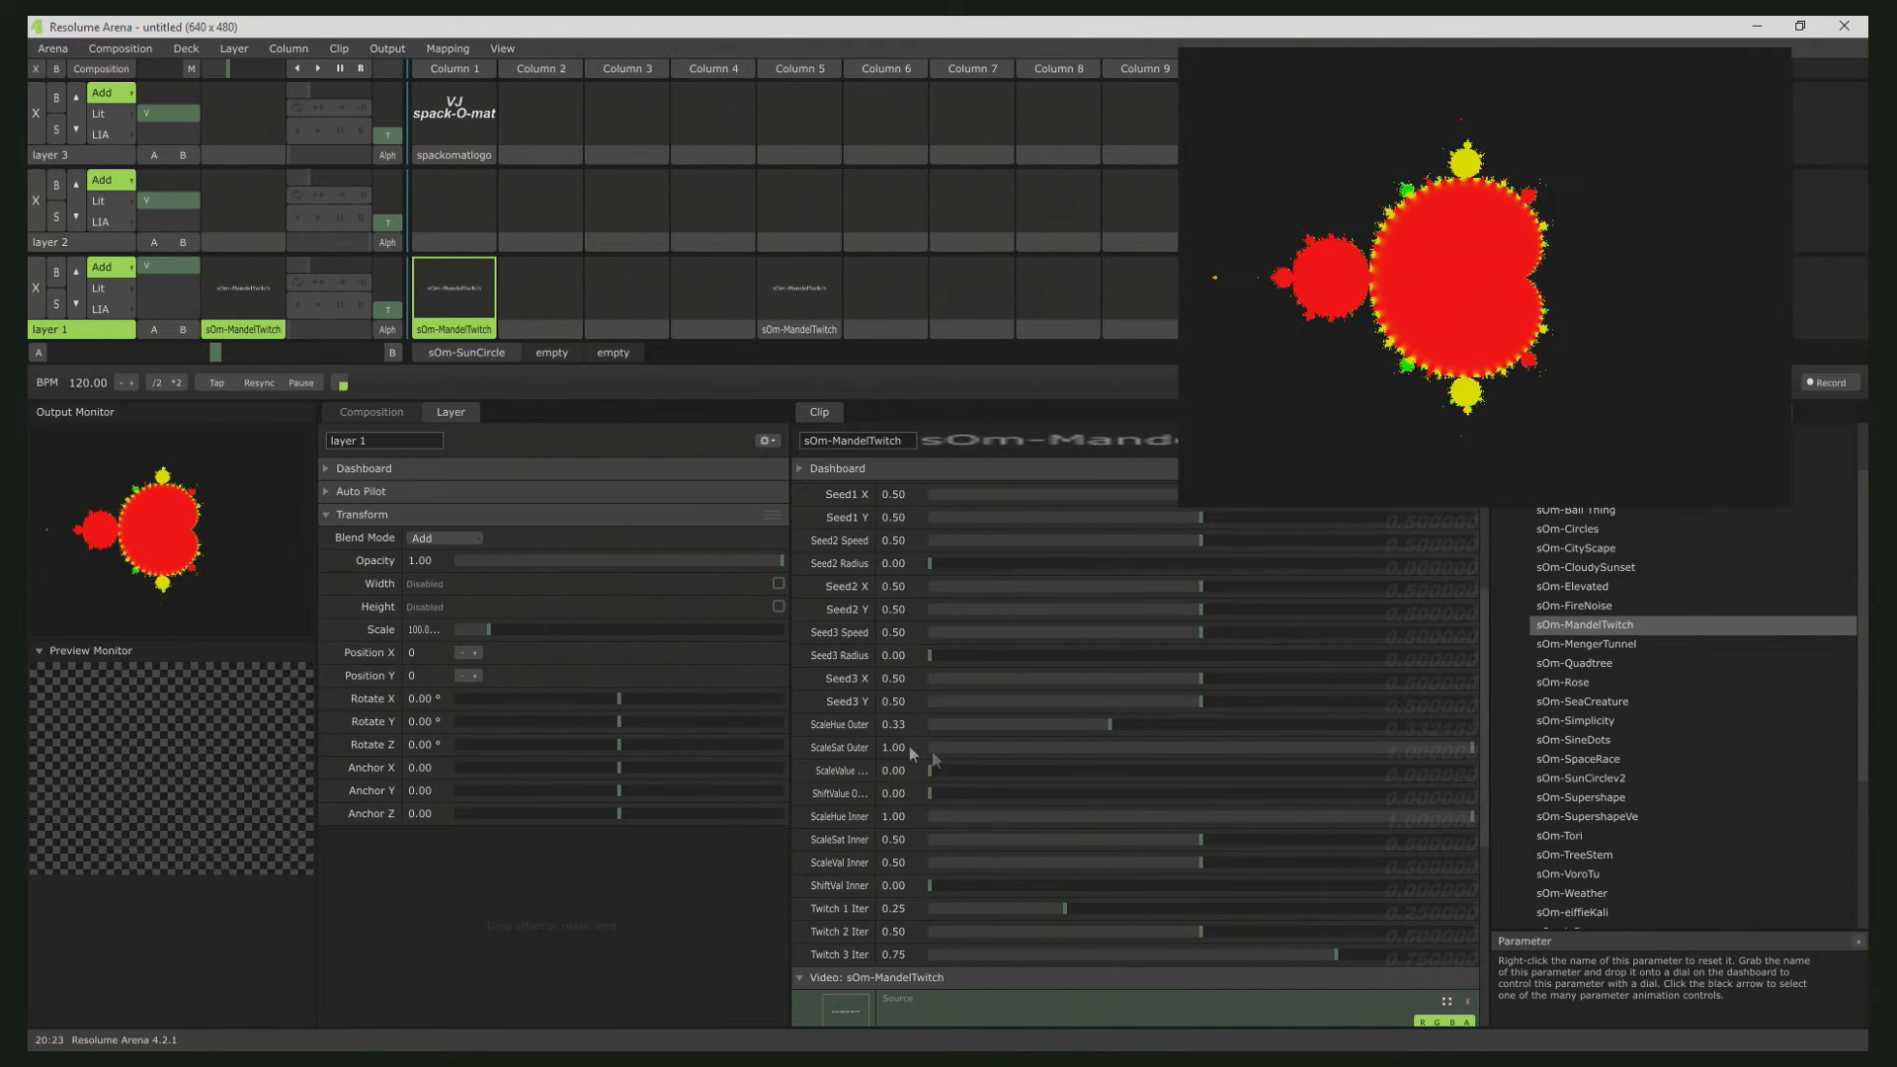
pyautogui.moveTo(1424, 755); pyautogui.dragTo(743, 782)
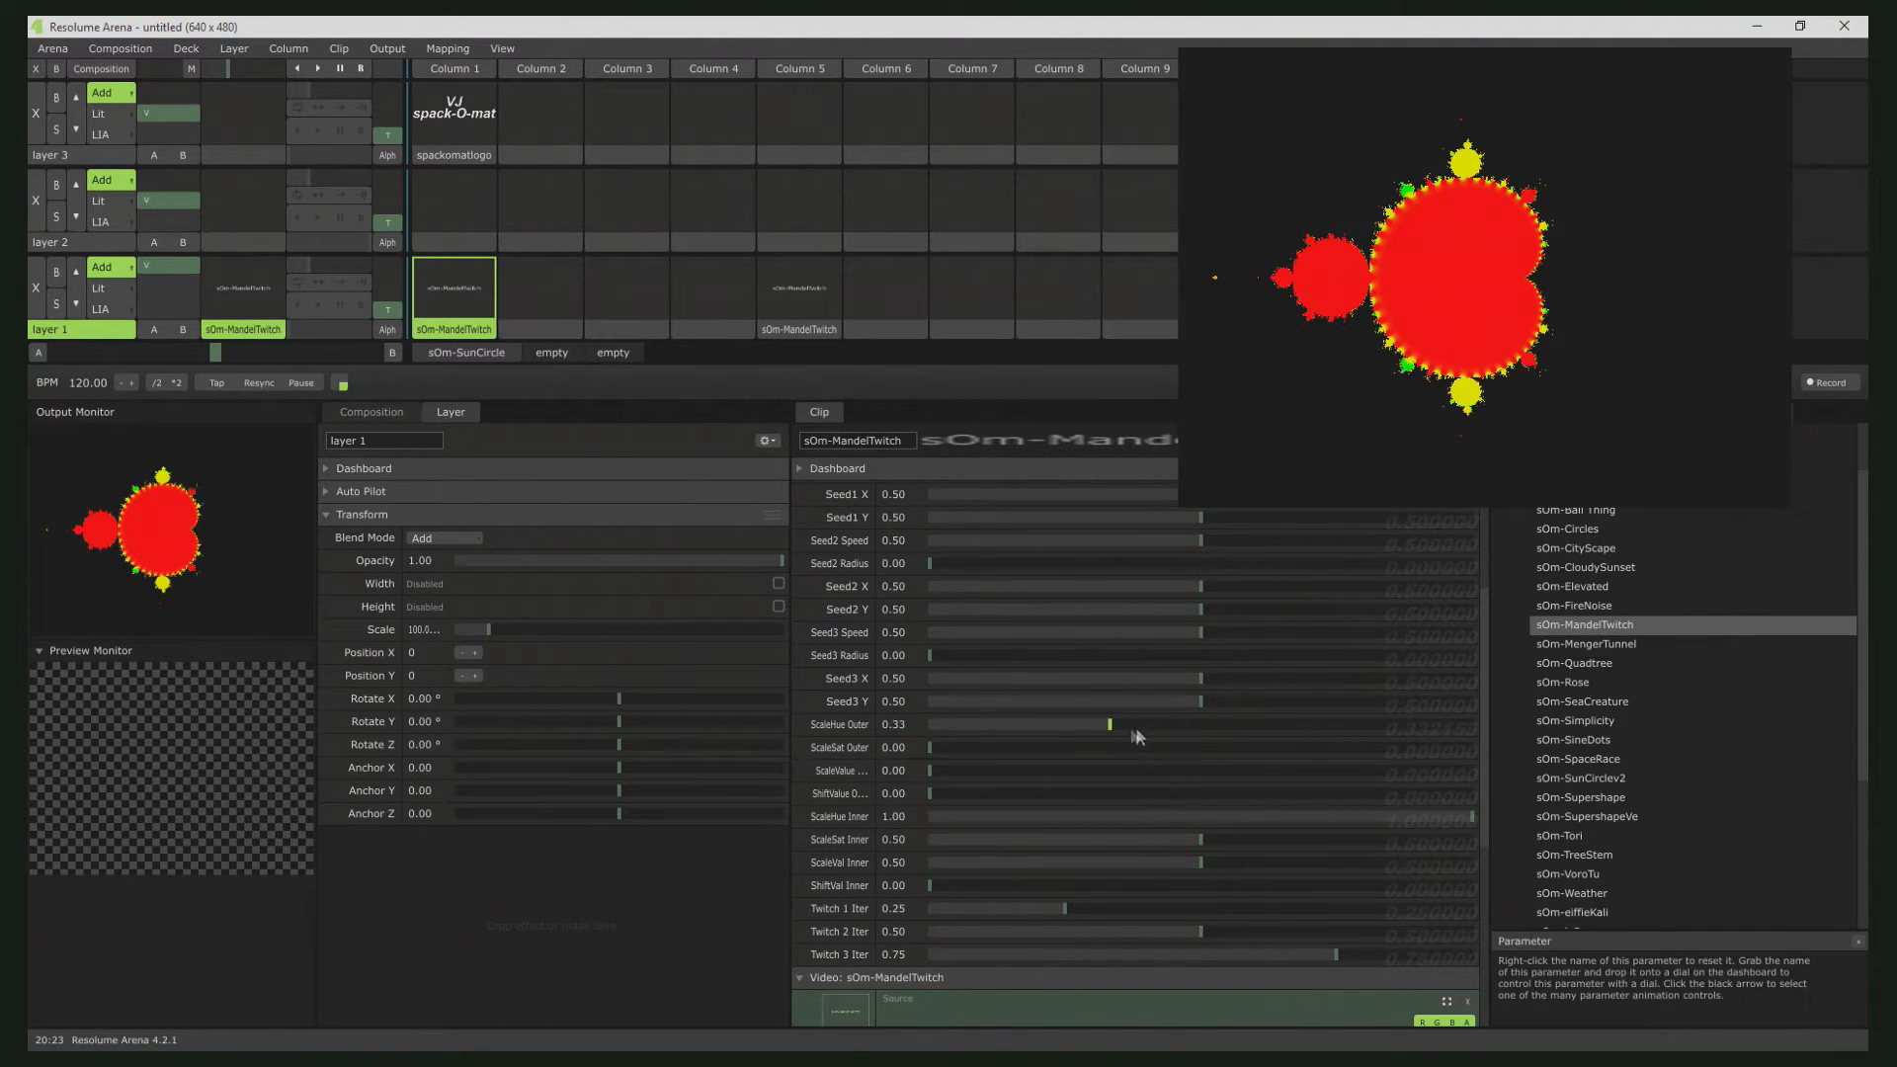
pyautogui.moveTo(1129, 729); pyautogui.dragTo(743, 743)
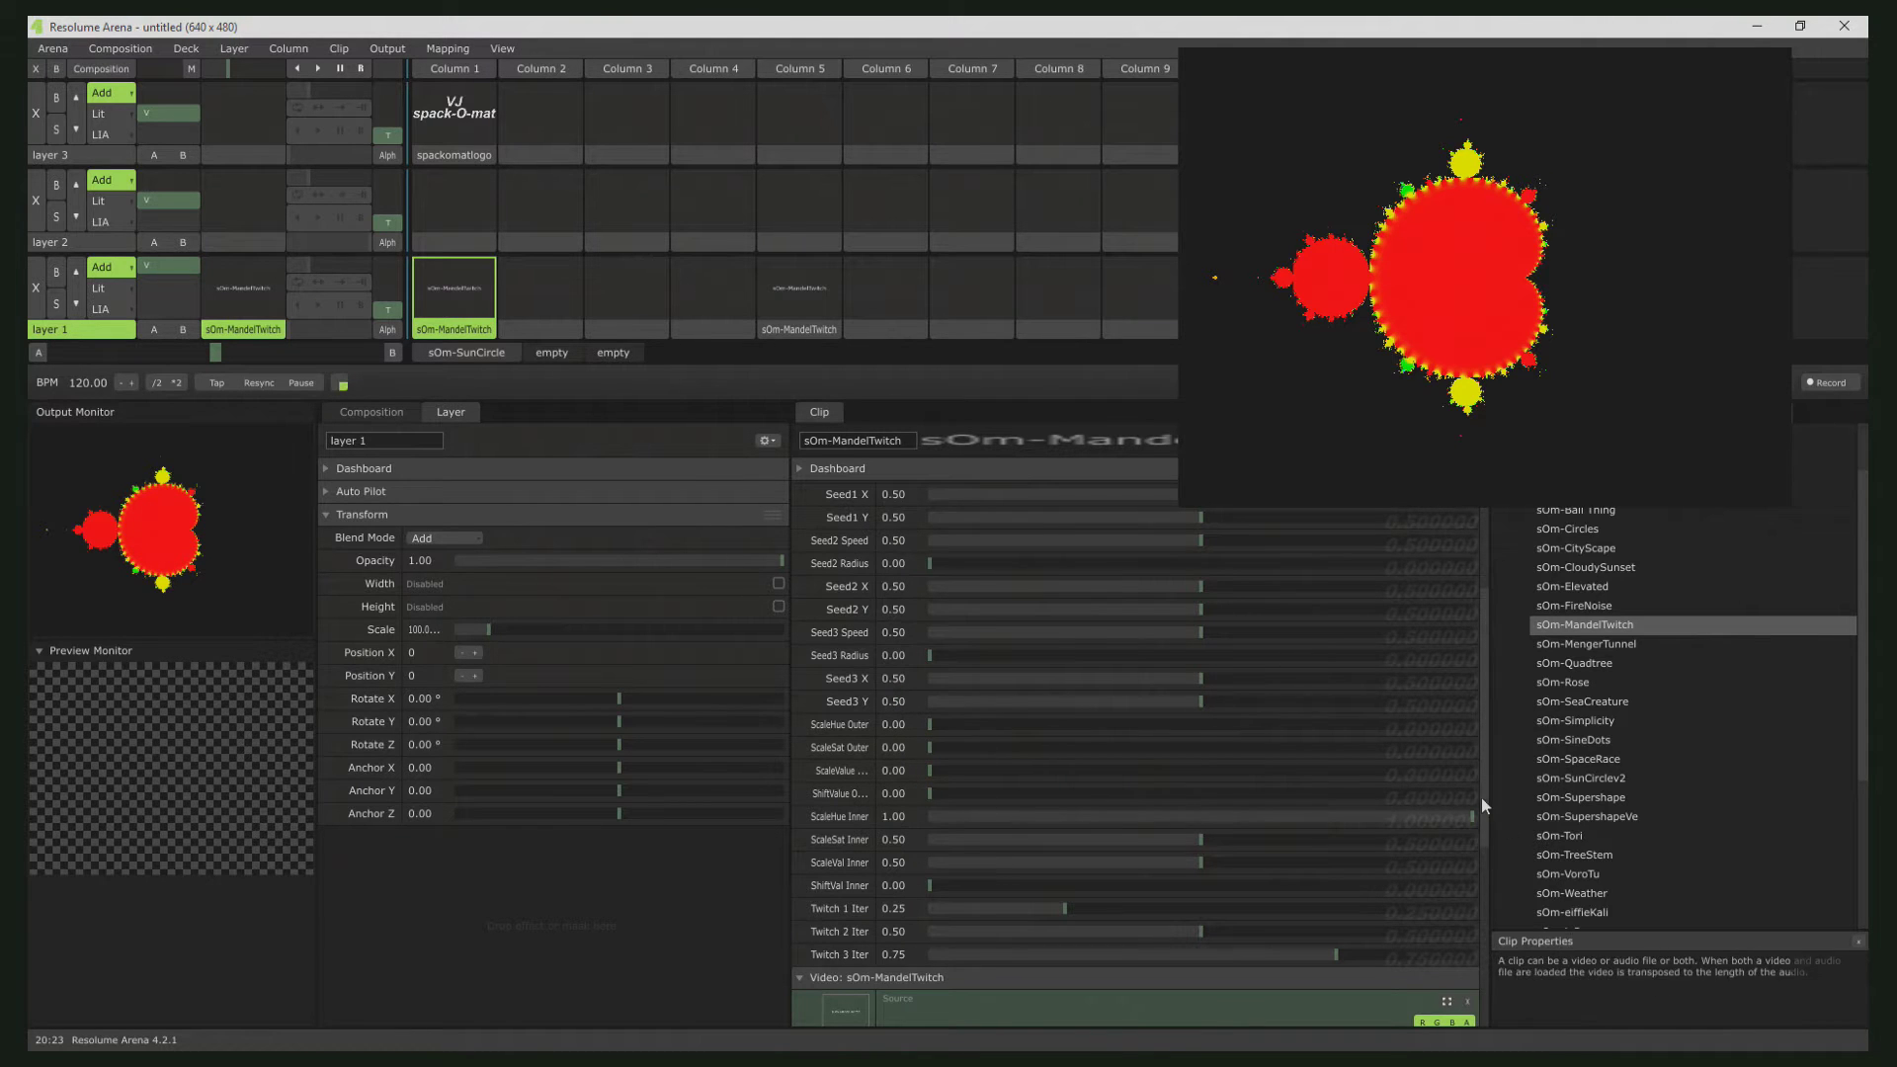
# - Turn the interior magenta and make the edges glow green (Hue Outer 0.31, Sat 0.74, Value 0.59)
pyautogui.moveTo(1474, 820); pyautogui.dragTo(1300, 863)
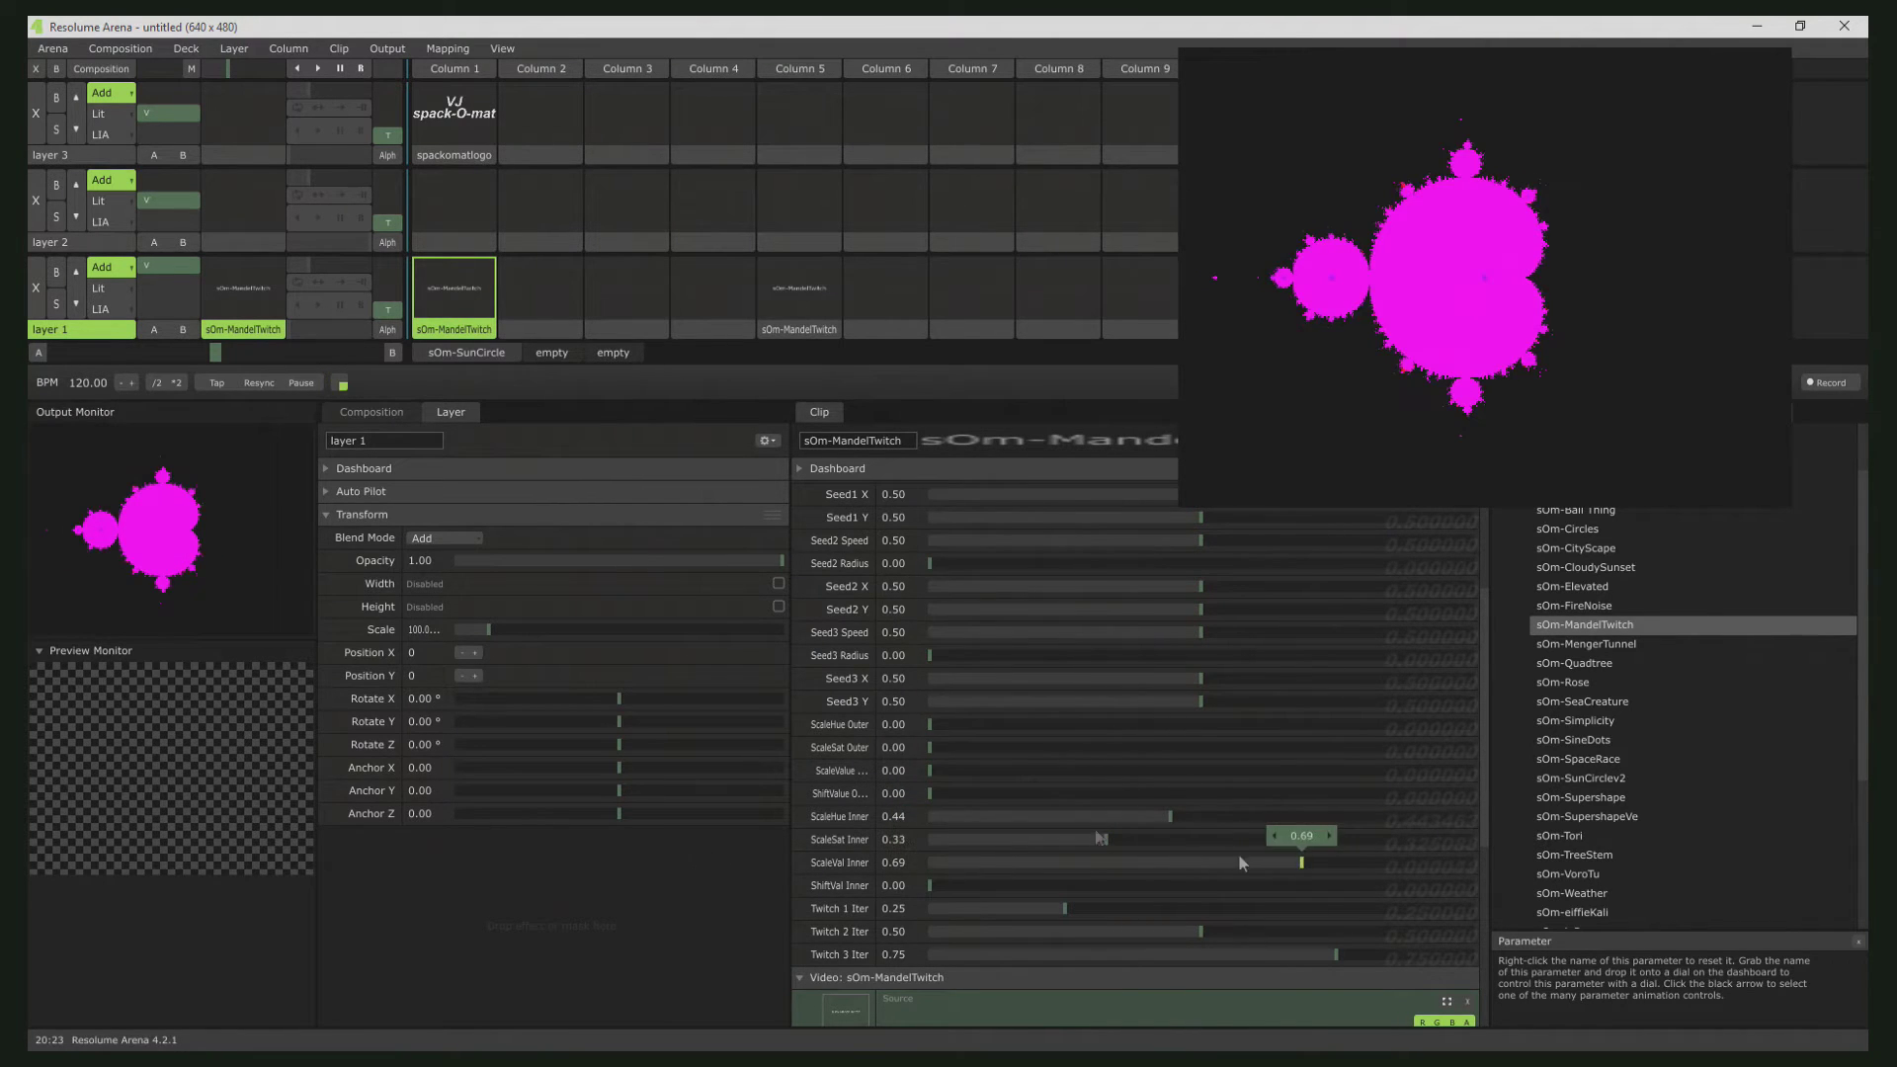
pyautogui.moveTo(931, 776); pyautogui.dragTo(1329, 747)
pyautogui.moveTo(929, 724); pyautogui.dragTo(970, 727)
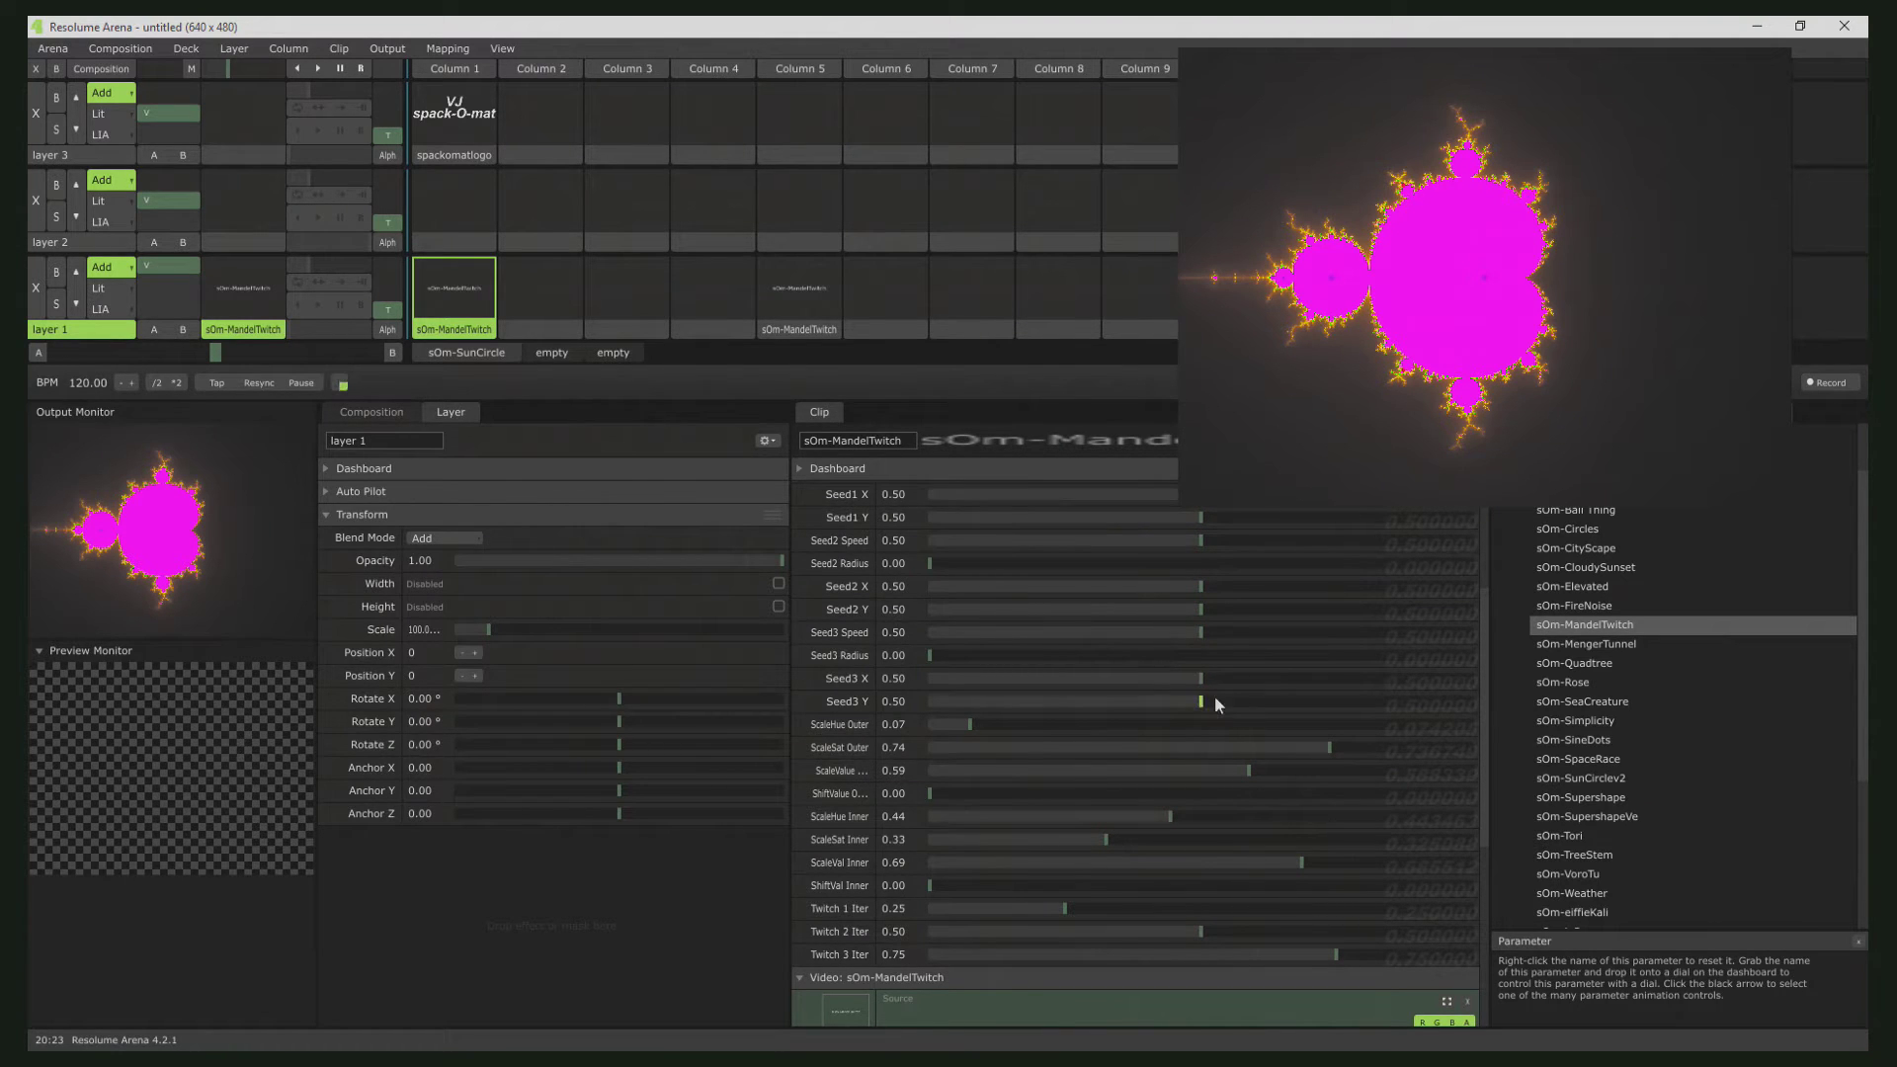
pyautogui.moveTo(969, 724); pyautogui.dragTo(1102, 735)
pyautogui.scroll(3, 1136, 760)
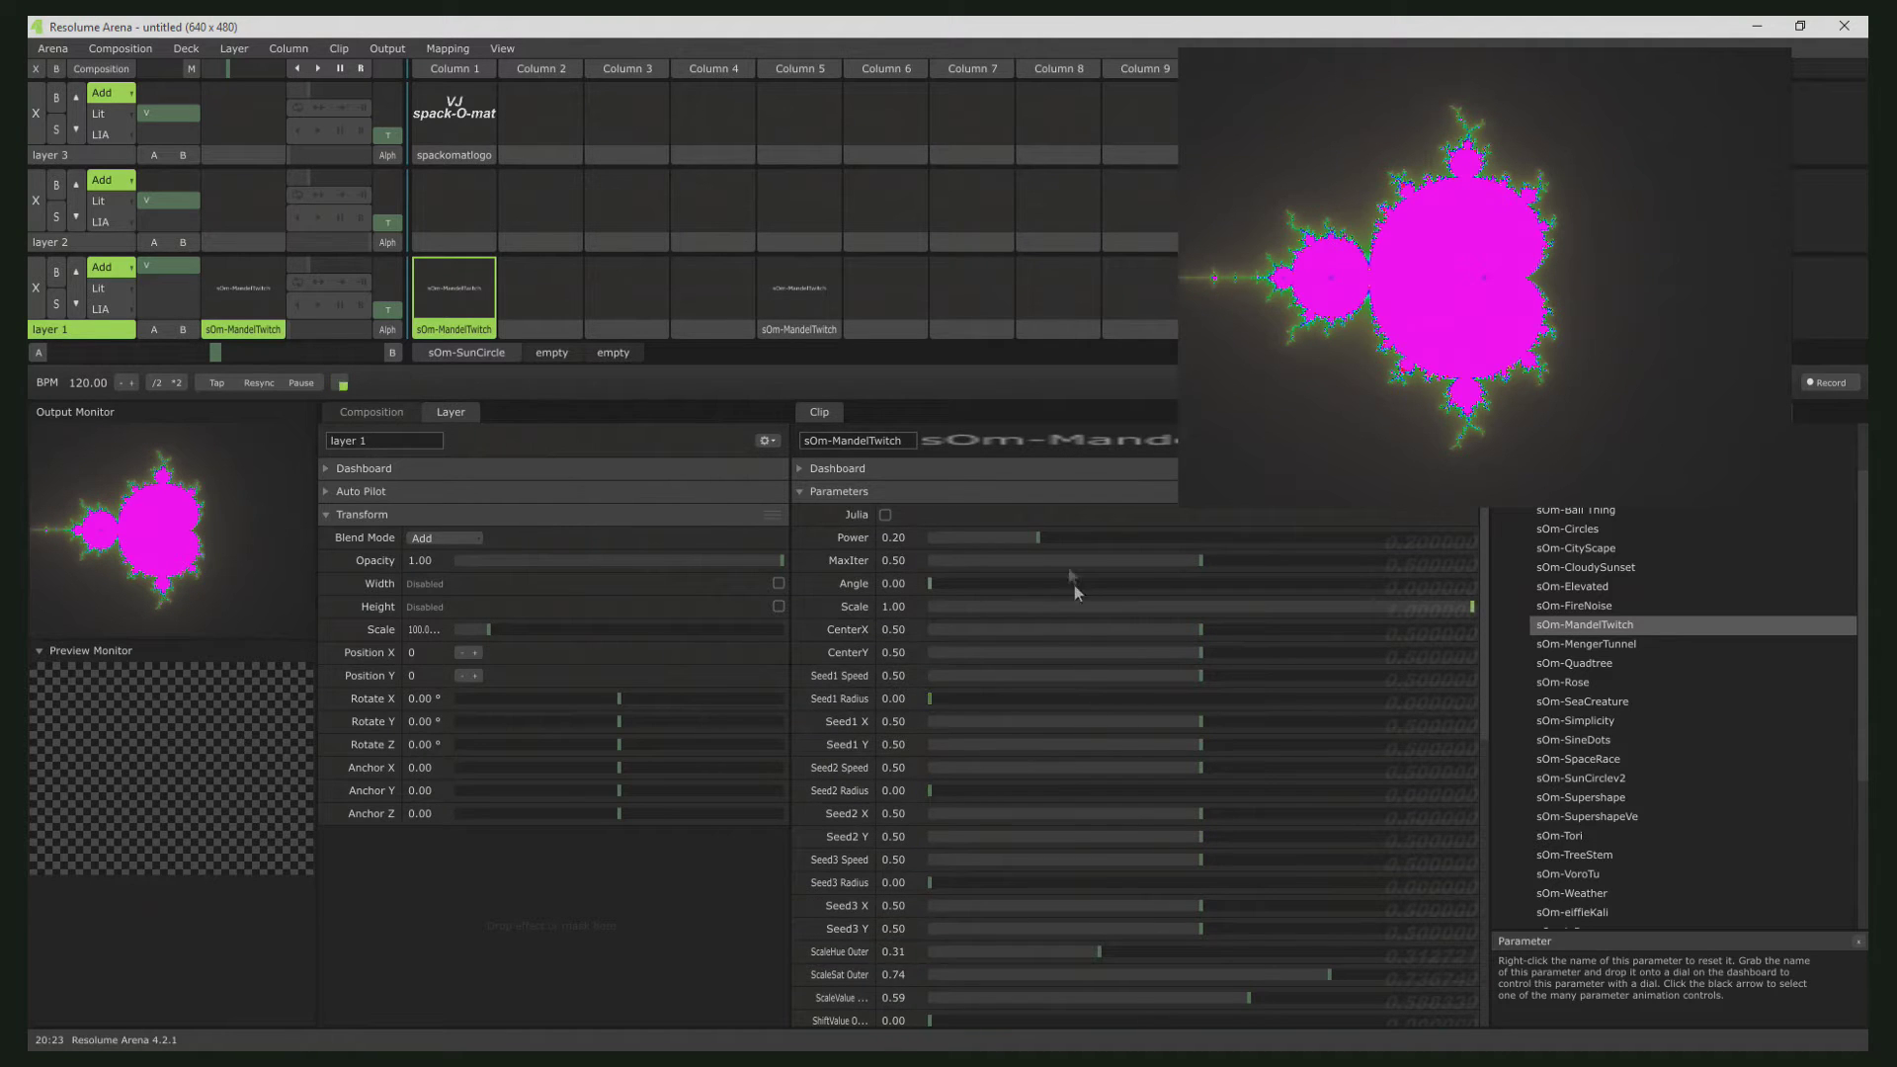
pyautogui.click(885, 516)
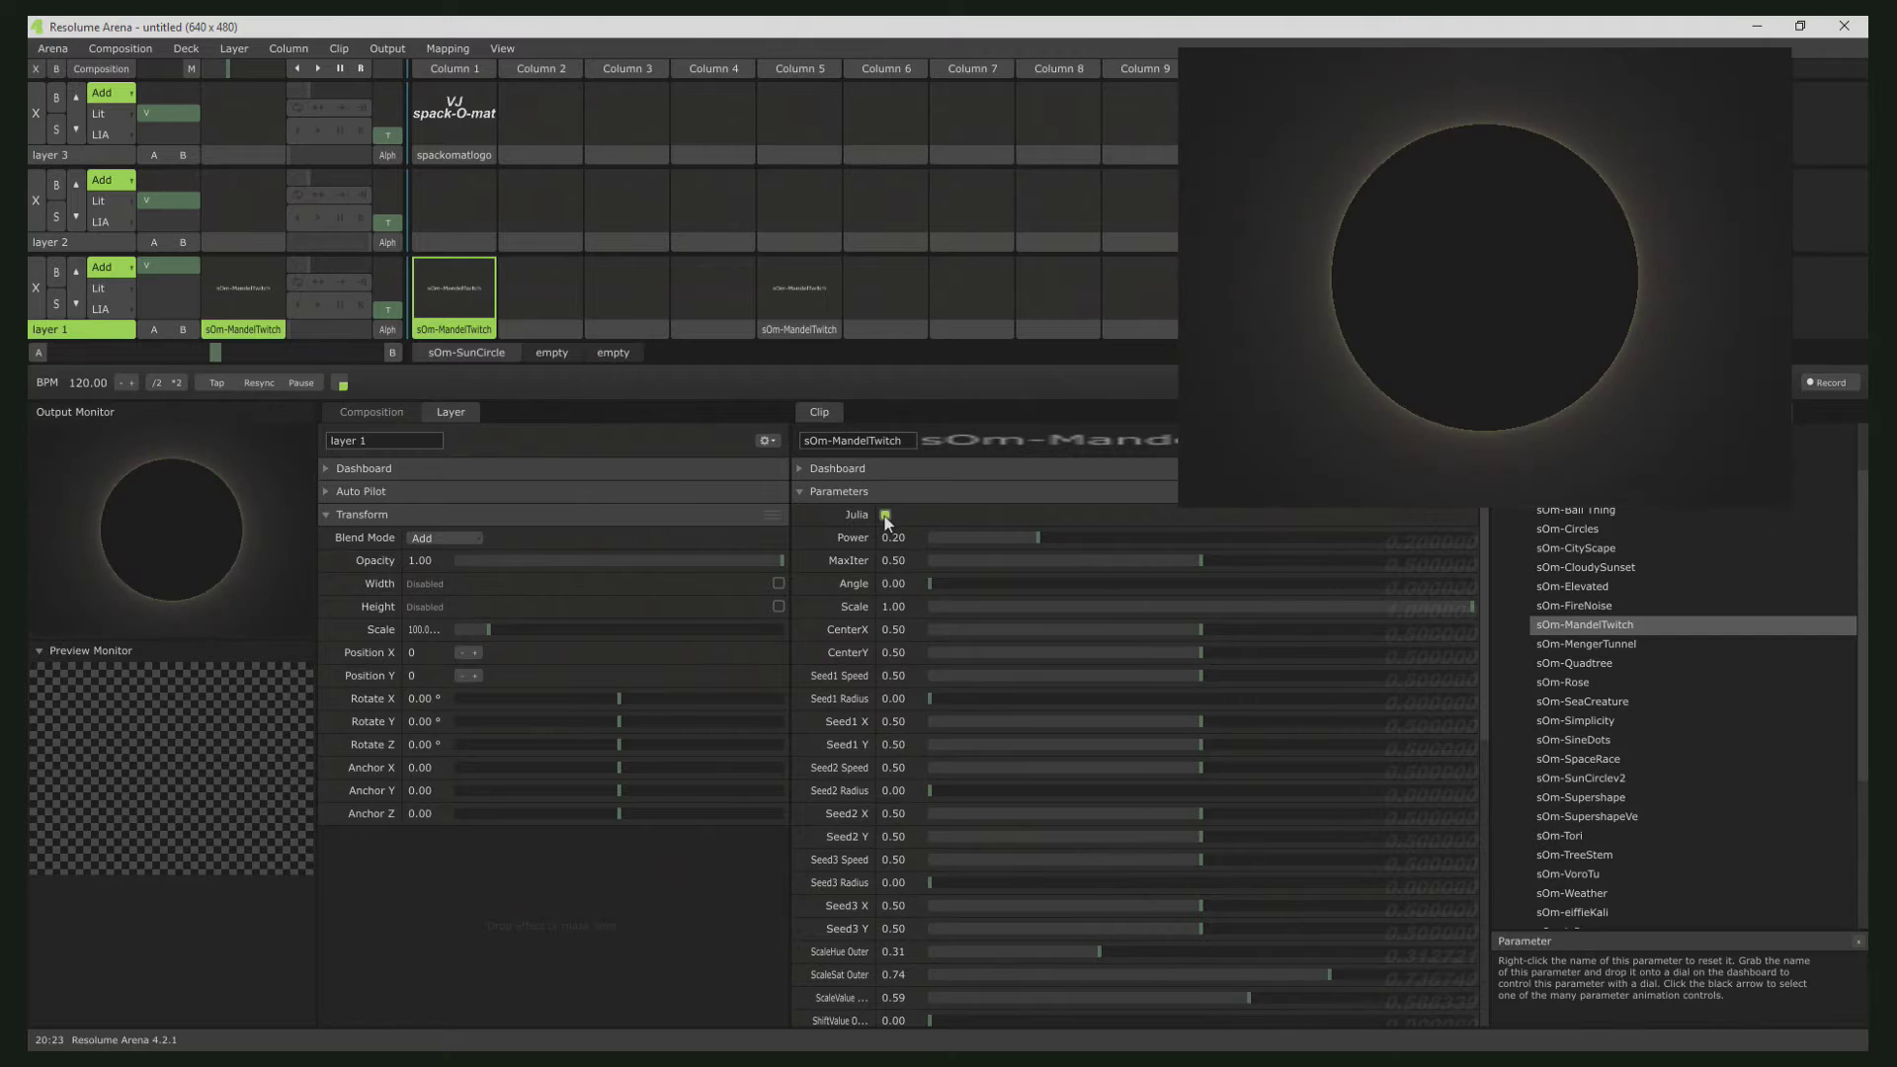
pyautogui.click(885, 515)
pyautogui.click(885, 515)
pyautogui.click(885, 515)
pyautogui.click(886, 514)
pyautogui.click(885, 515)
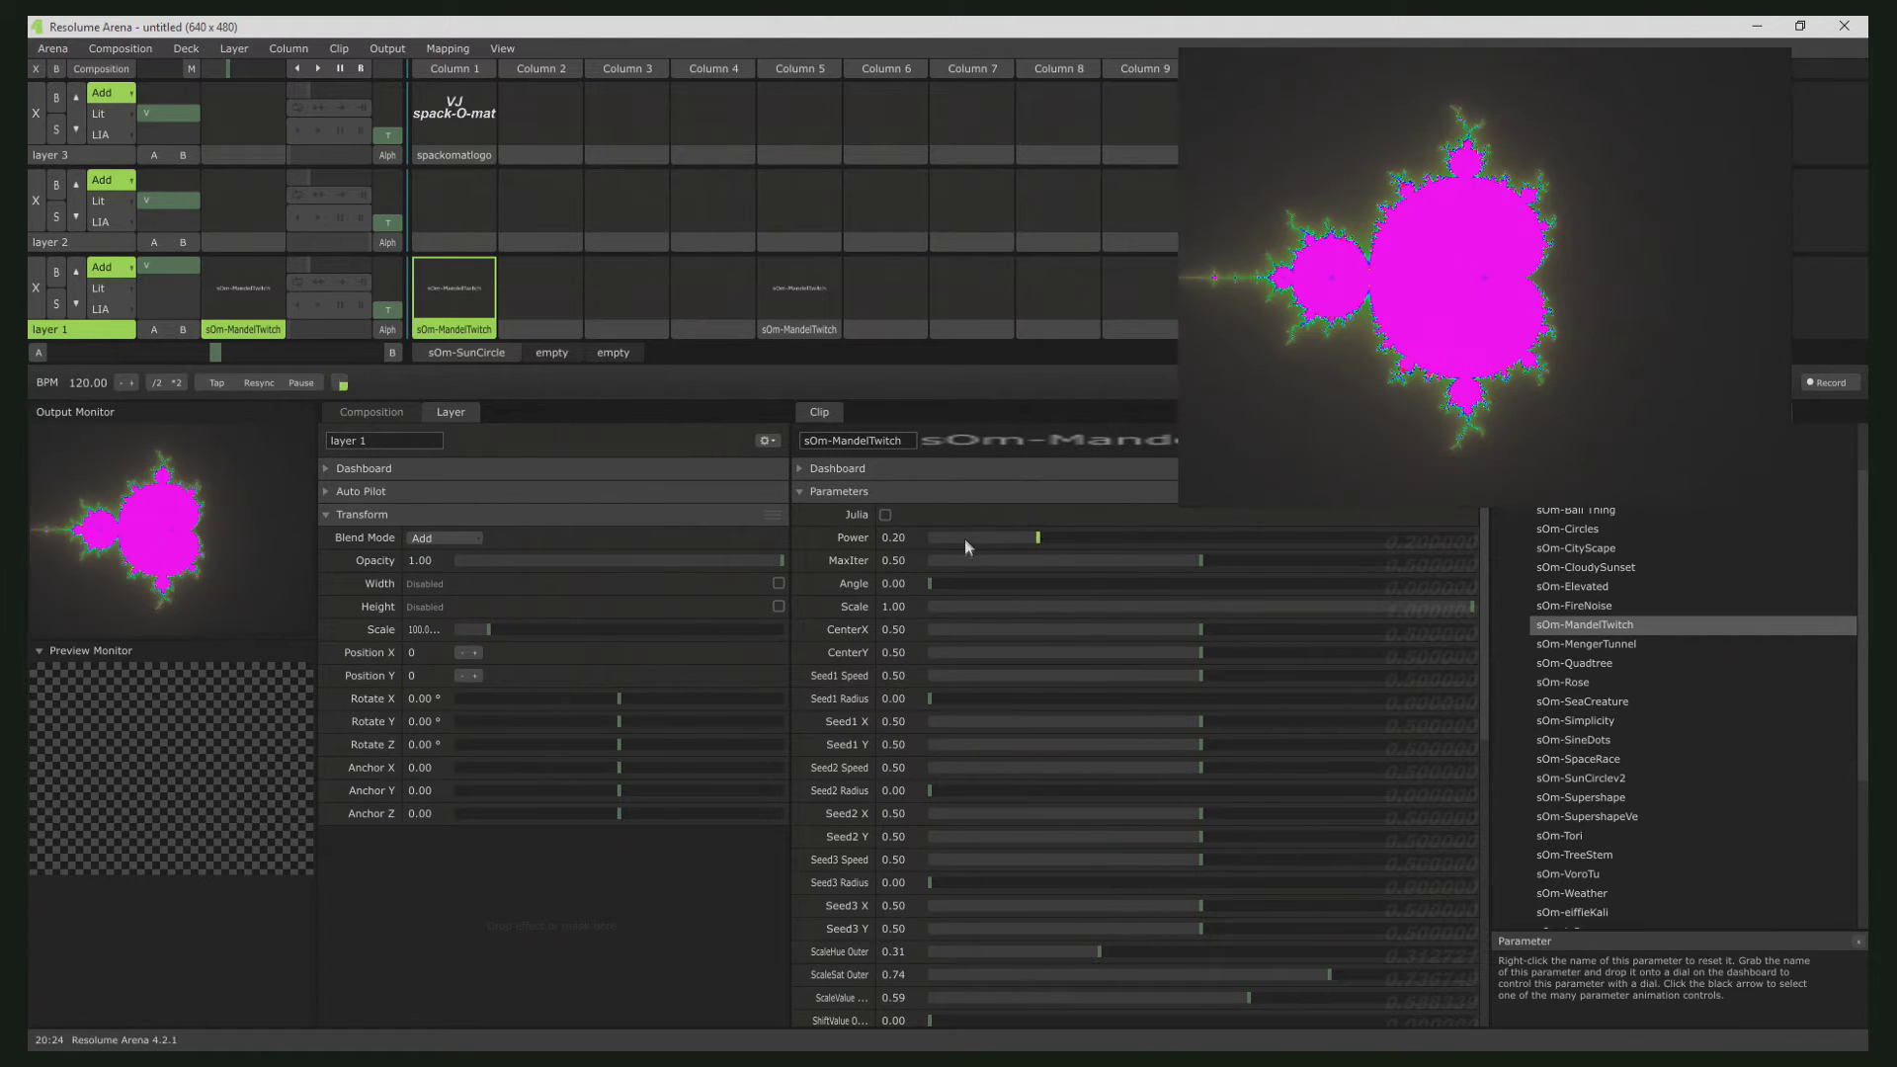
pyautogui.moveTo(1035, 536)
pyautogui.mouseDown()
pyautogui.moveTo(1304, 537)
pyautogui.moveTo(948, 536)
pyautogui.moveTo(1502, 551)
pyautogui.moveTo(1195, 568)
pyautogui.moveTo(1584, 535)
pyautogui.mouseUp()
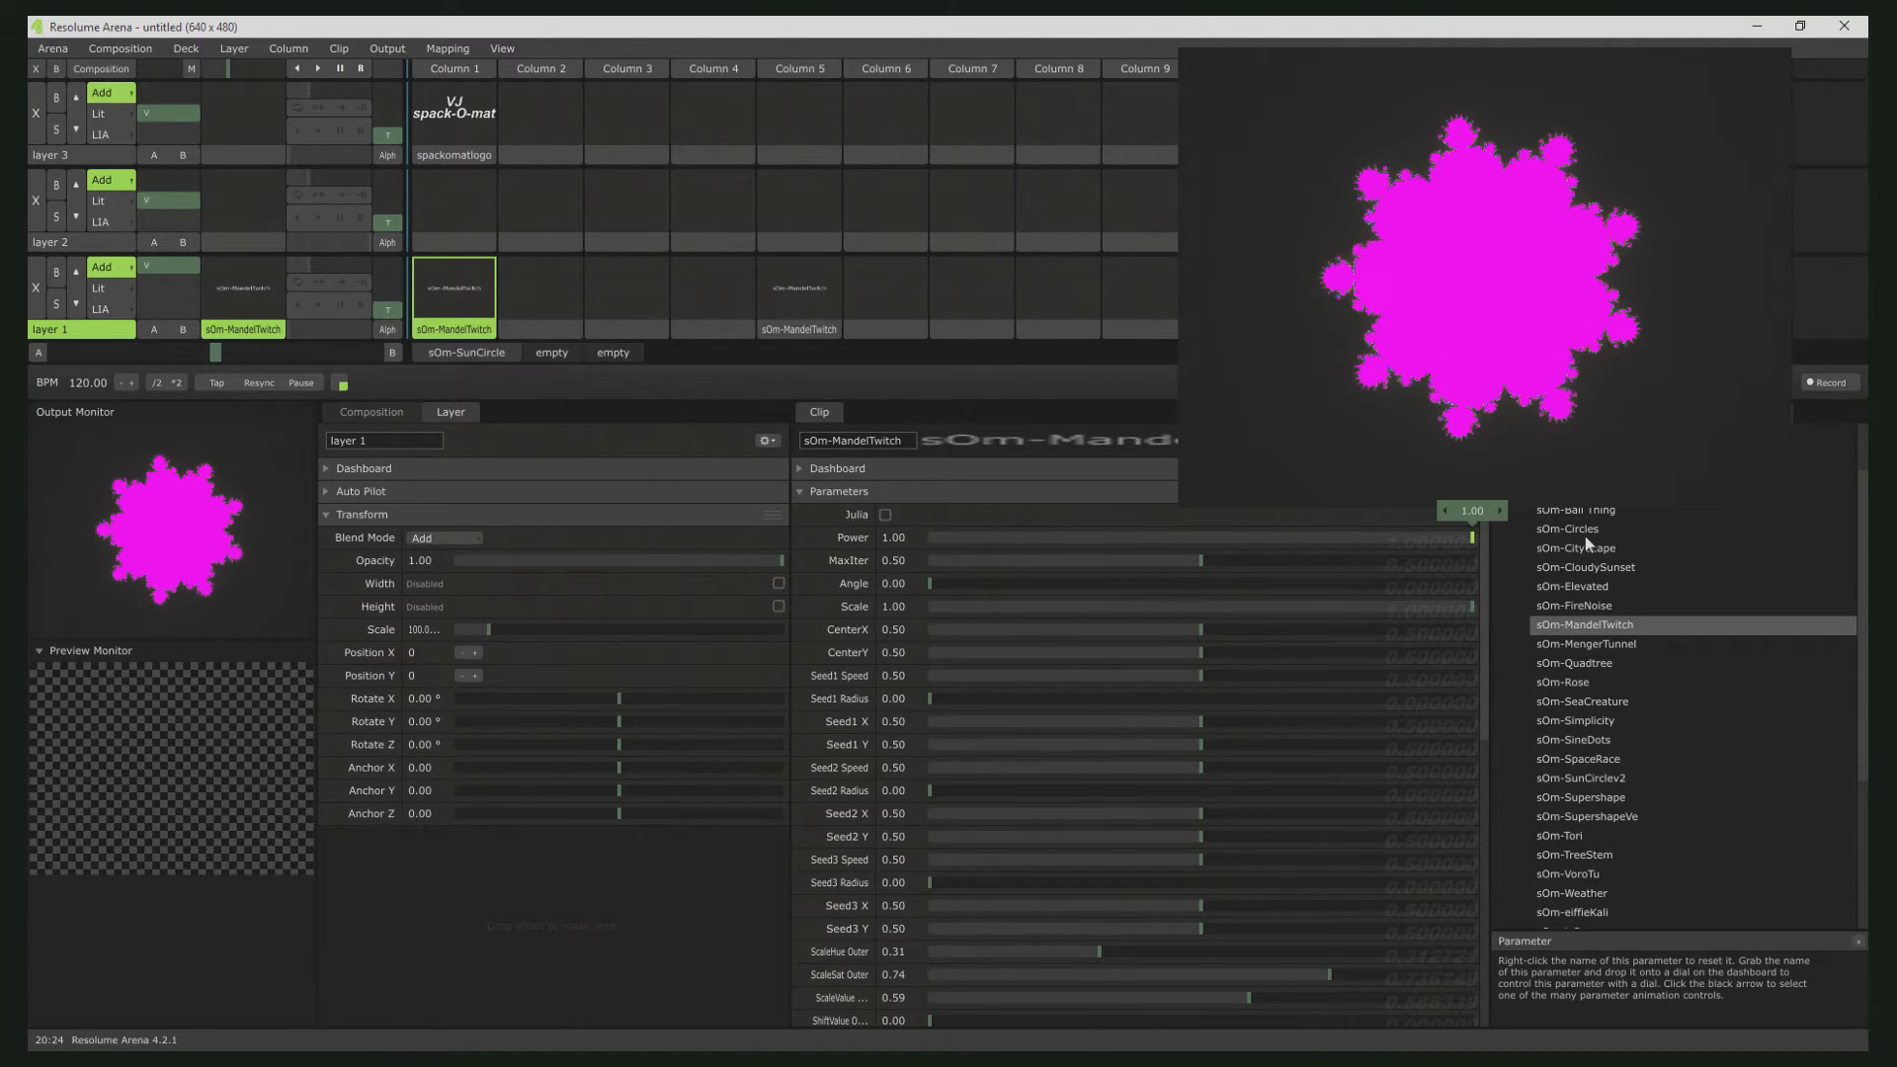
pyautogui.click(902, 535)
pyautogui.write('0.2')
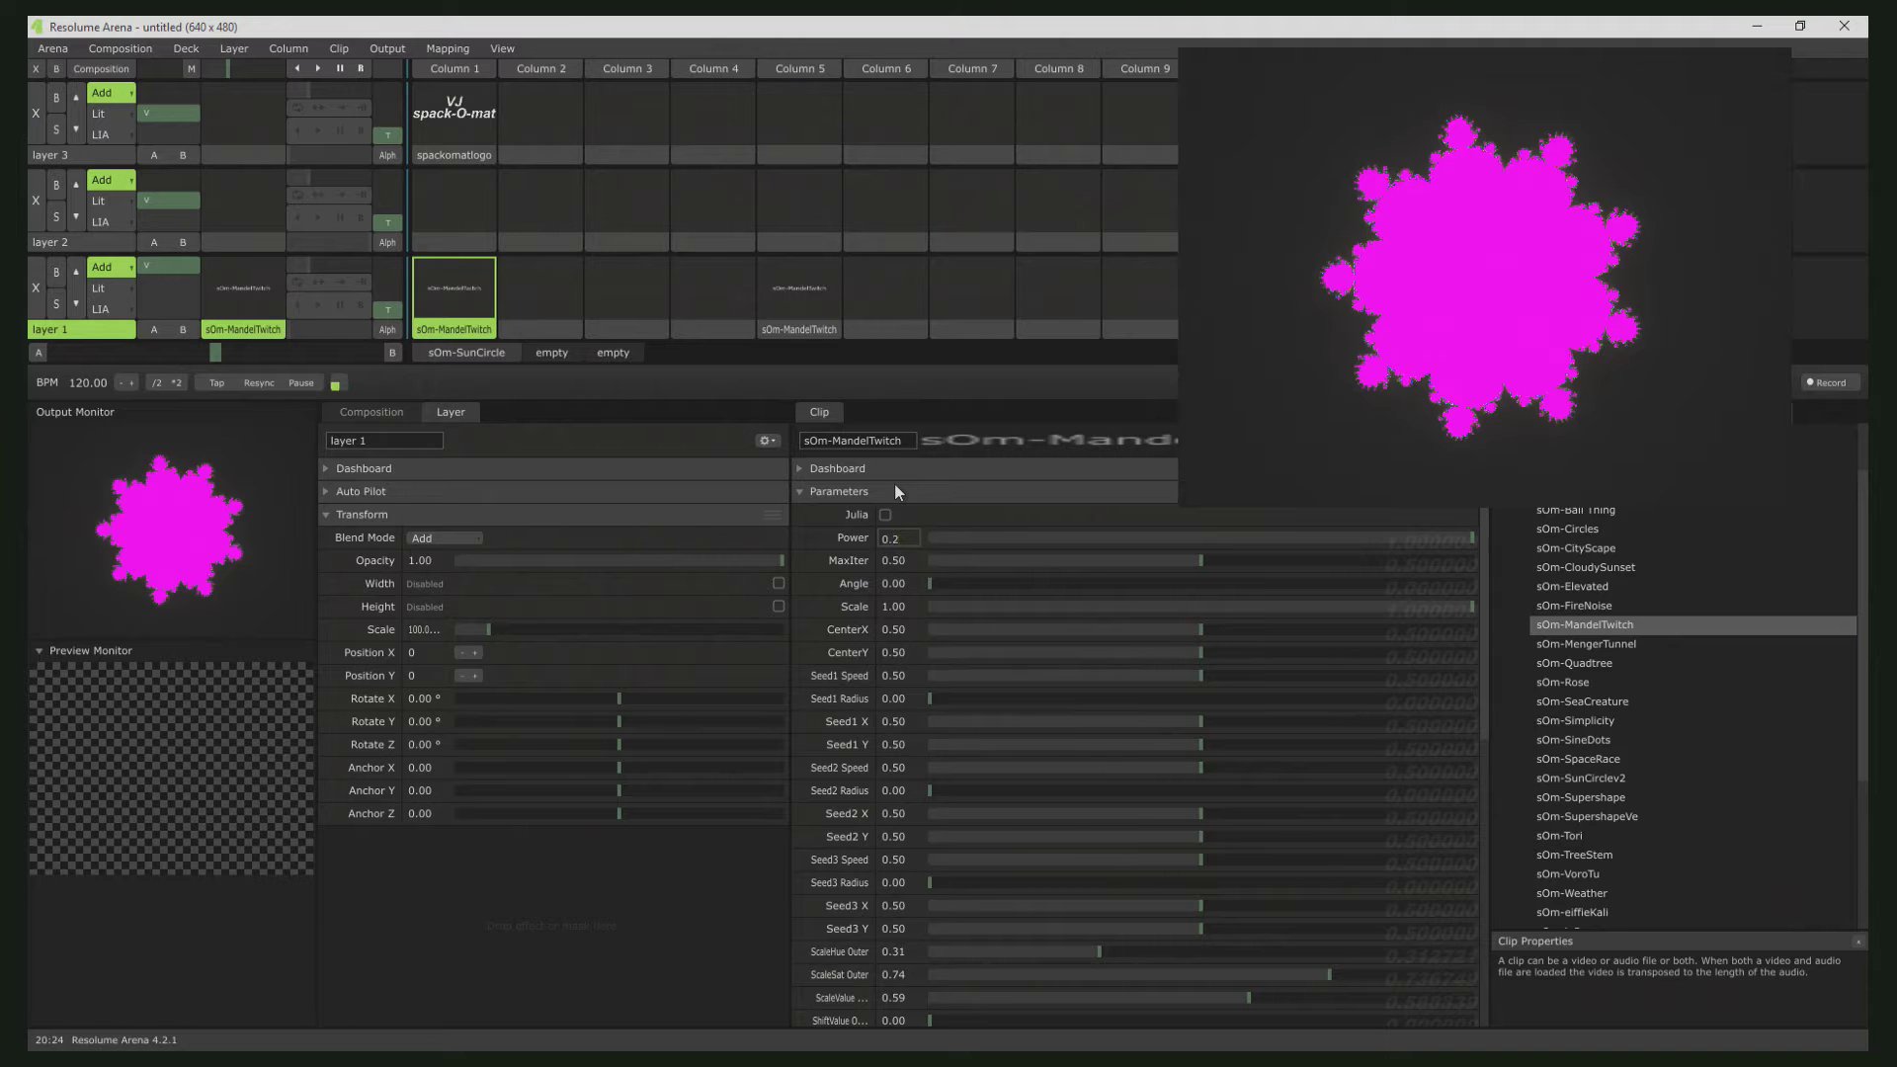
pyautogui.press('Return')
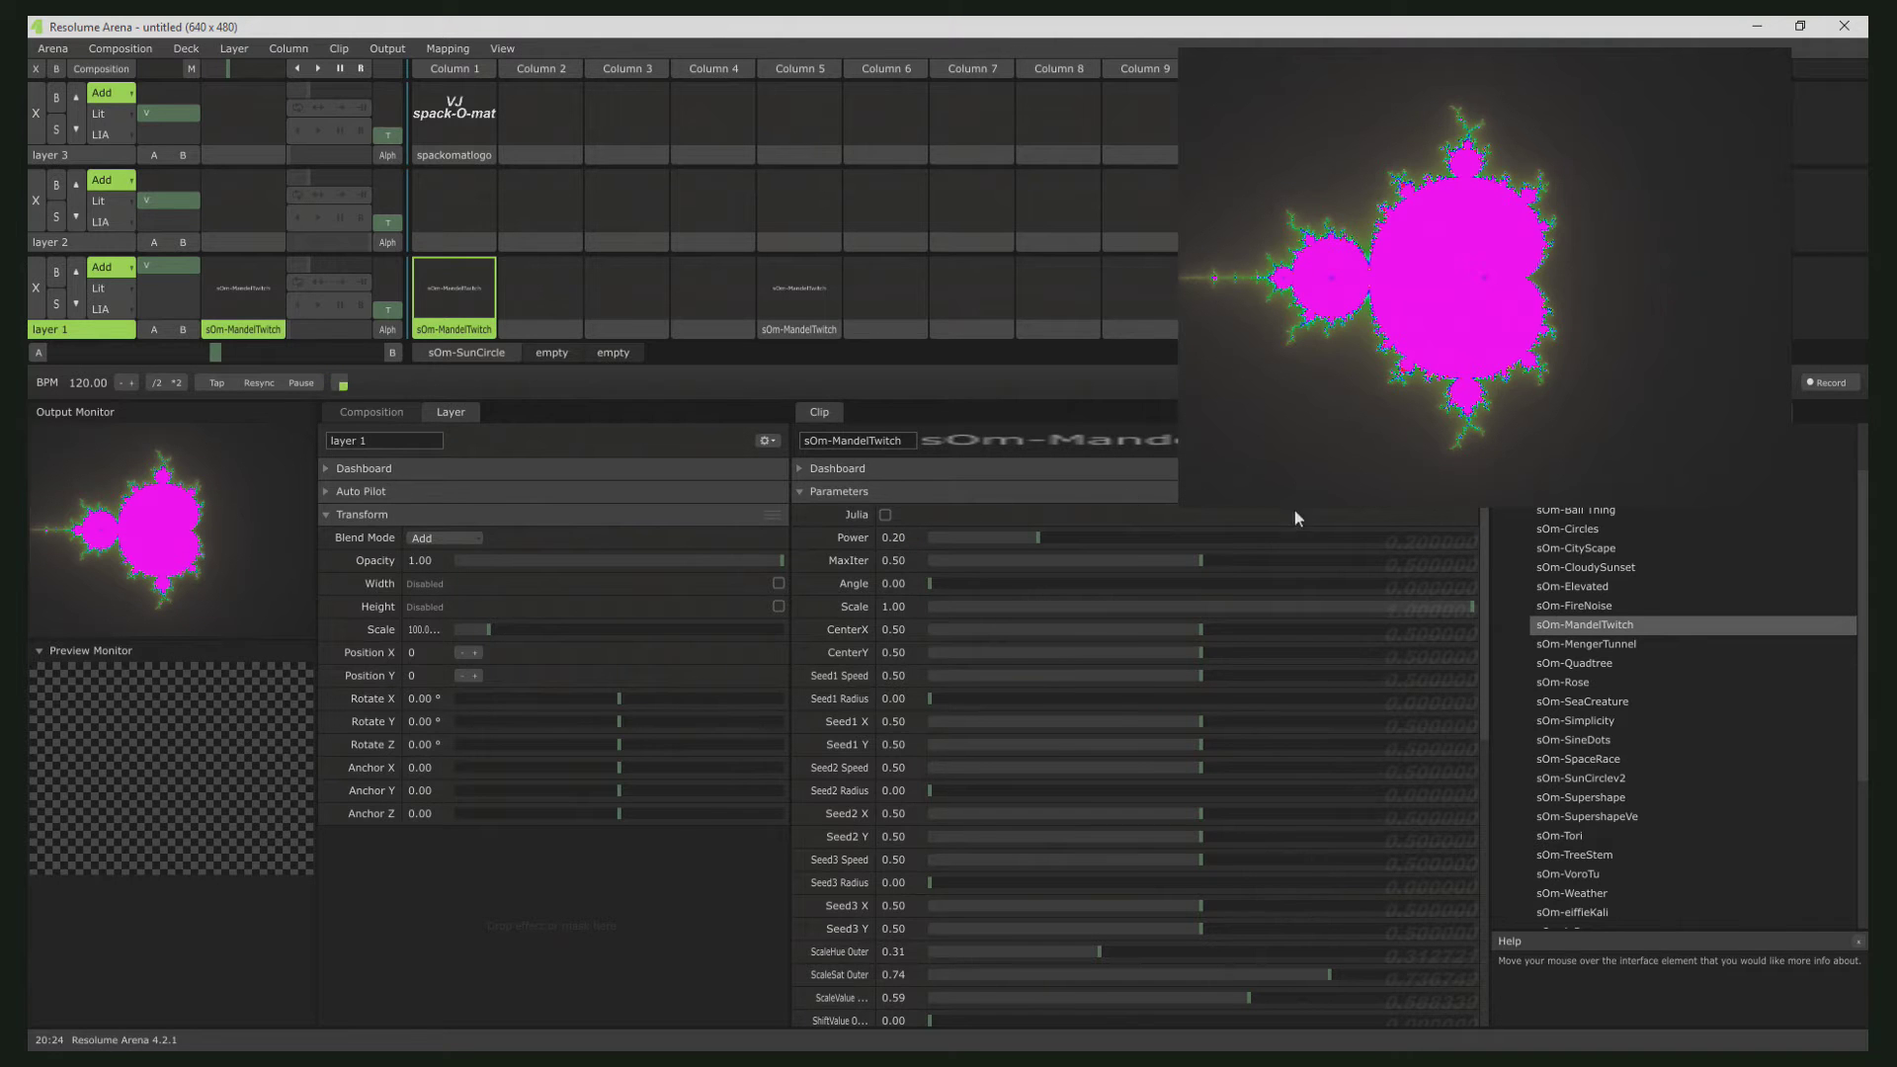
# - Lower MaxIter, raise Angle slightly, and zoom and pan in on the fractal's edge detail
pyautogui.moveTo(1231, 559)
pyautogui.mouseDown()
pyautogui.moveTo(941, 550)
pyautogui.moveTo(963, 555)
pyautogui.moveTo(931, 566)
pyautogui.moveTo(1177, 585)
pyautogui.moveTo(1465, 567)
pyautogui.moveTo(932, 583)
pyautogui.moveTo(1387, 604)
pyautogui.moveTo(1012, 650)
pyautogui.moveTo(1067, 676)
pyautogui.mouseUp()
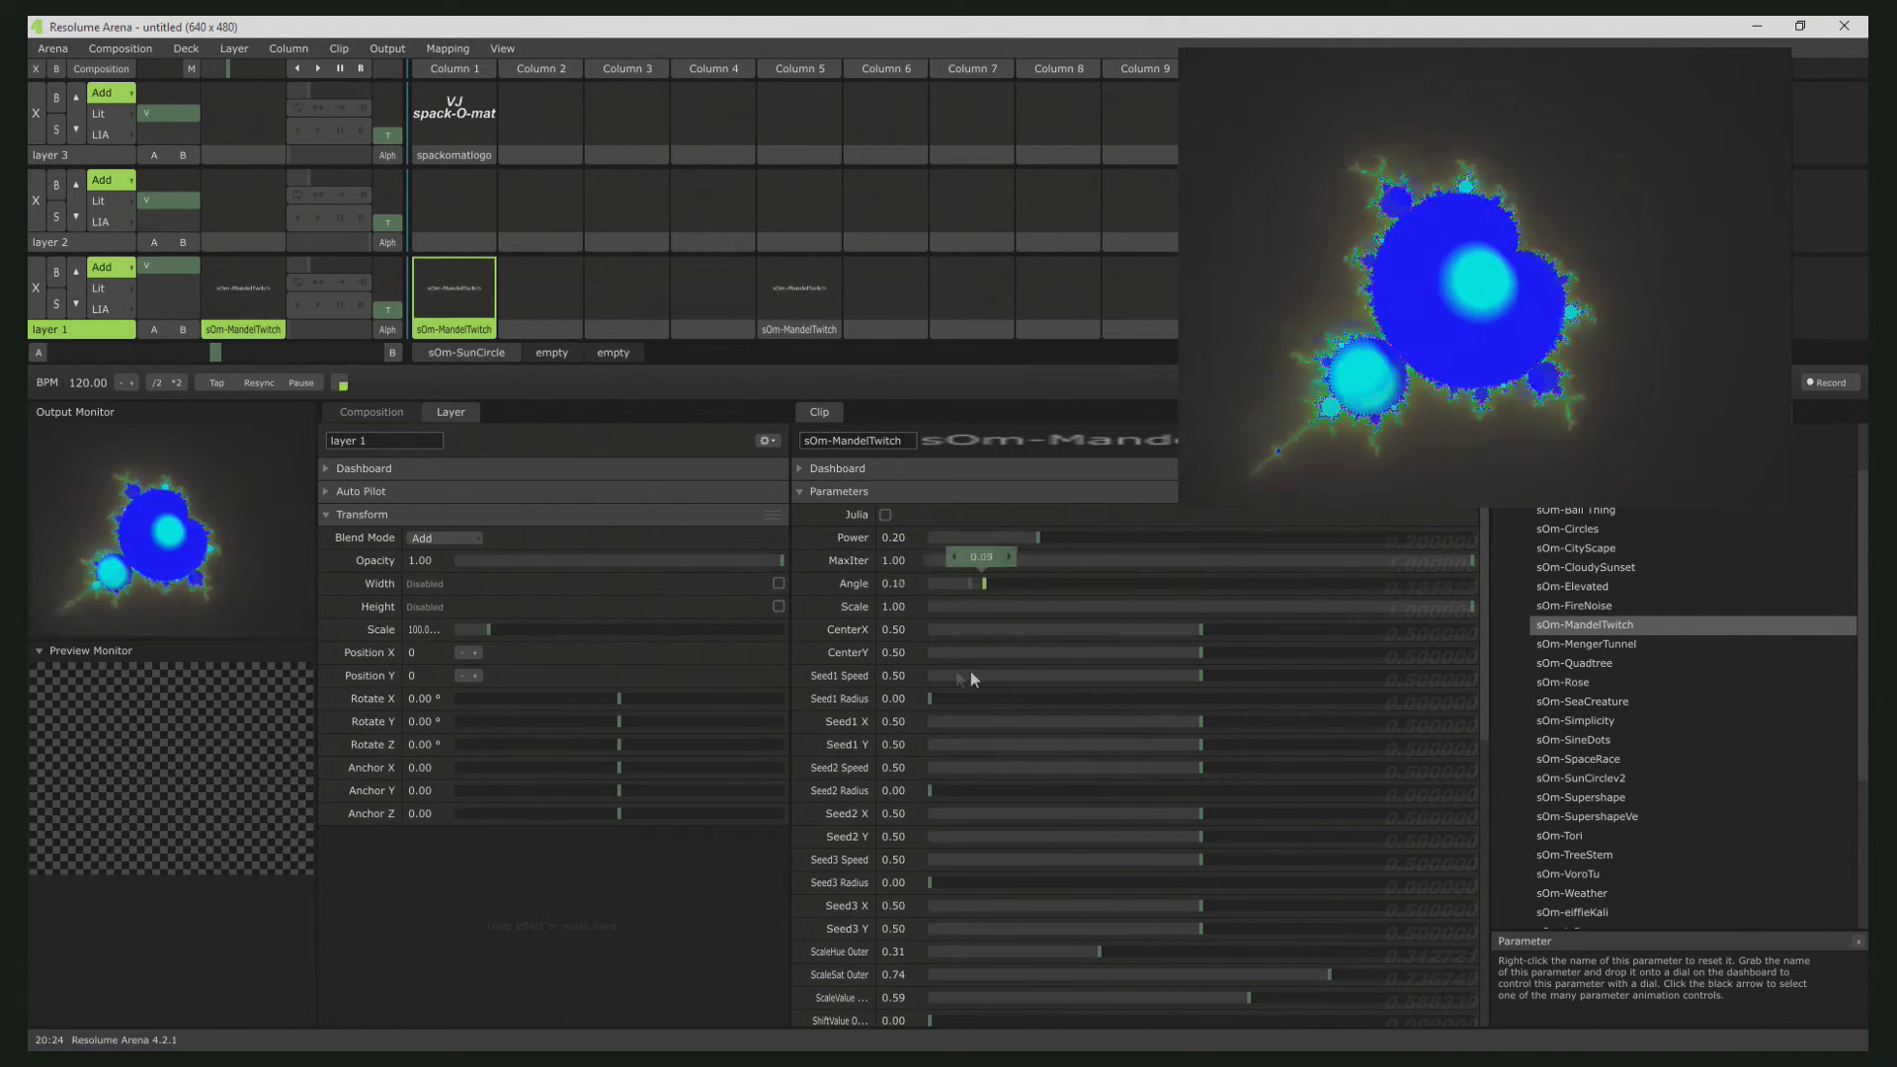
pyautogui.moveTo(970, 678); pyautogui.dragTo(1021, 659)
pyautogui.moveTo(1462, 606); pyautogui.dragTo(1022, 647)
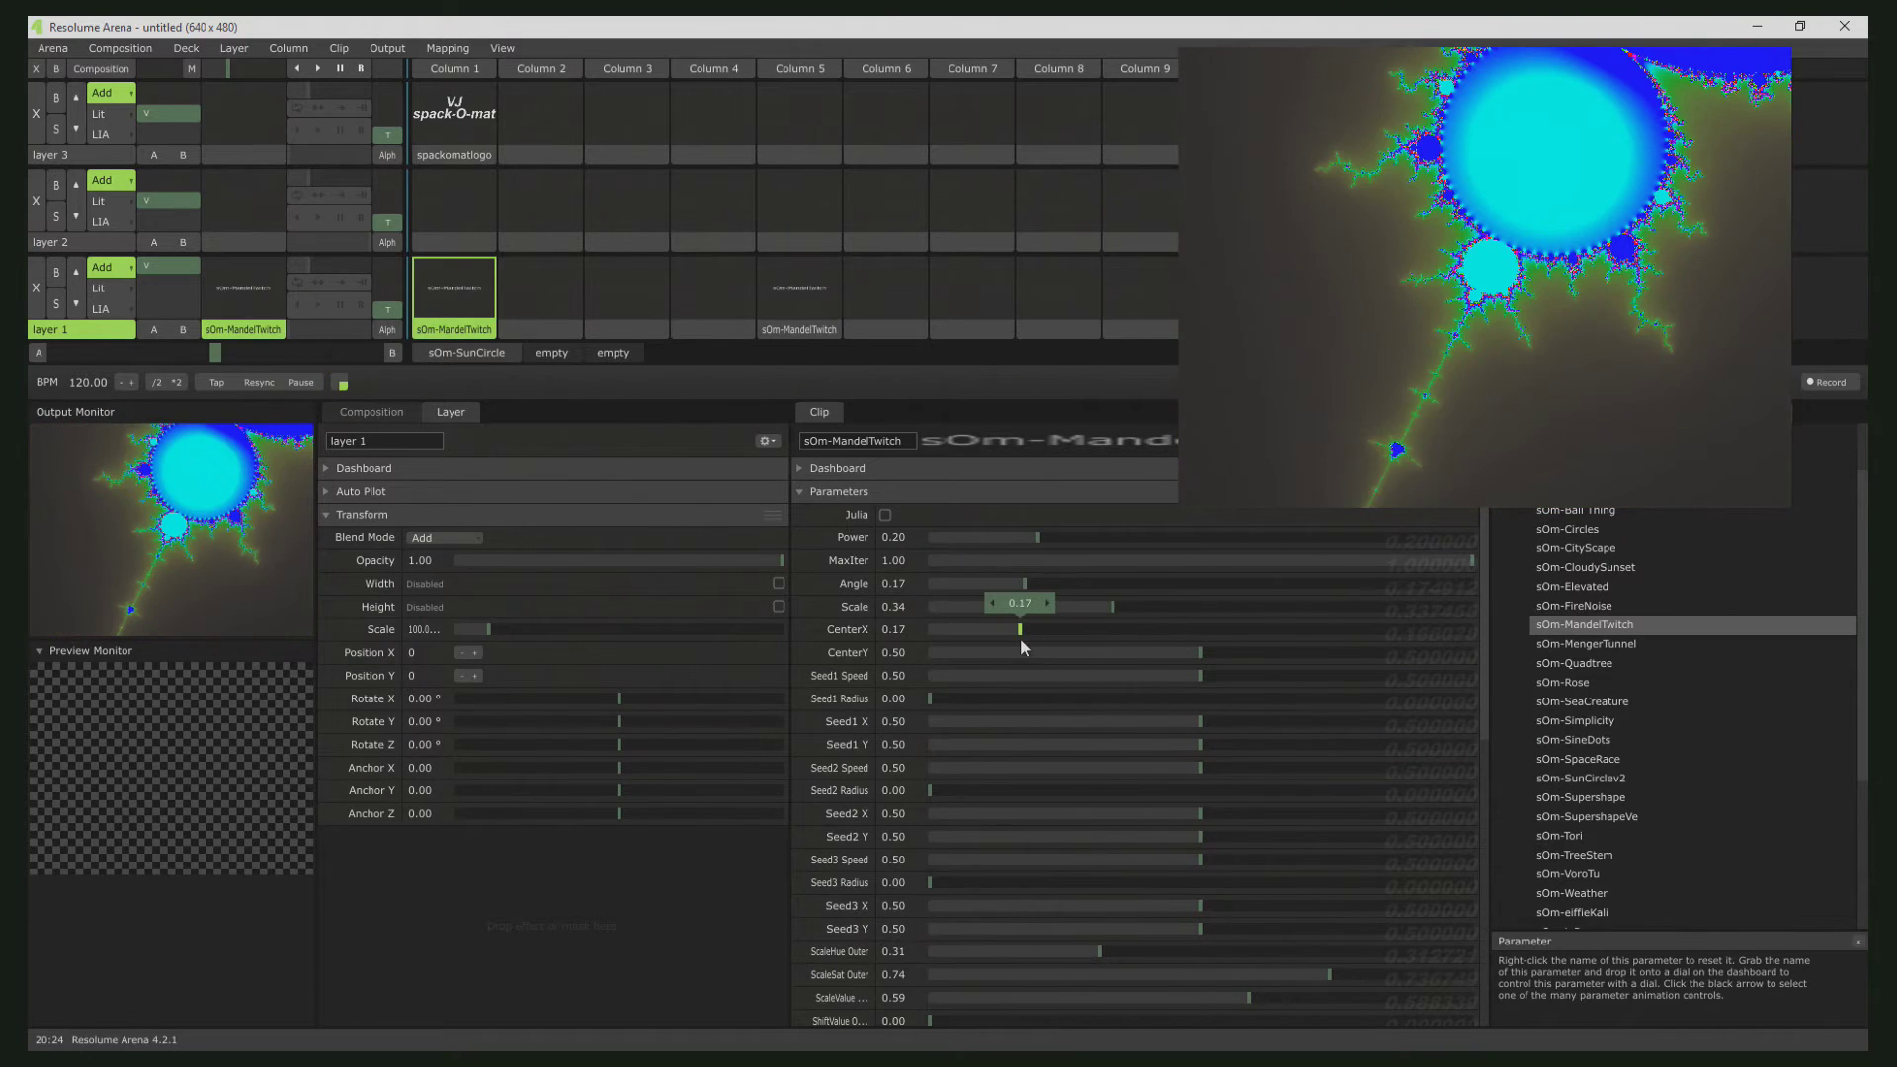
pyautogui.moveTo(1200, 652)
pyautogui.mouseDown()
pyautogui.moveTo(1122, 648)
pyautogui.moveTo(1221, 675)
pyautogui.moveTo(1182, 672)
pyautogui.mouseUp()
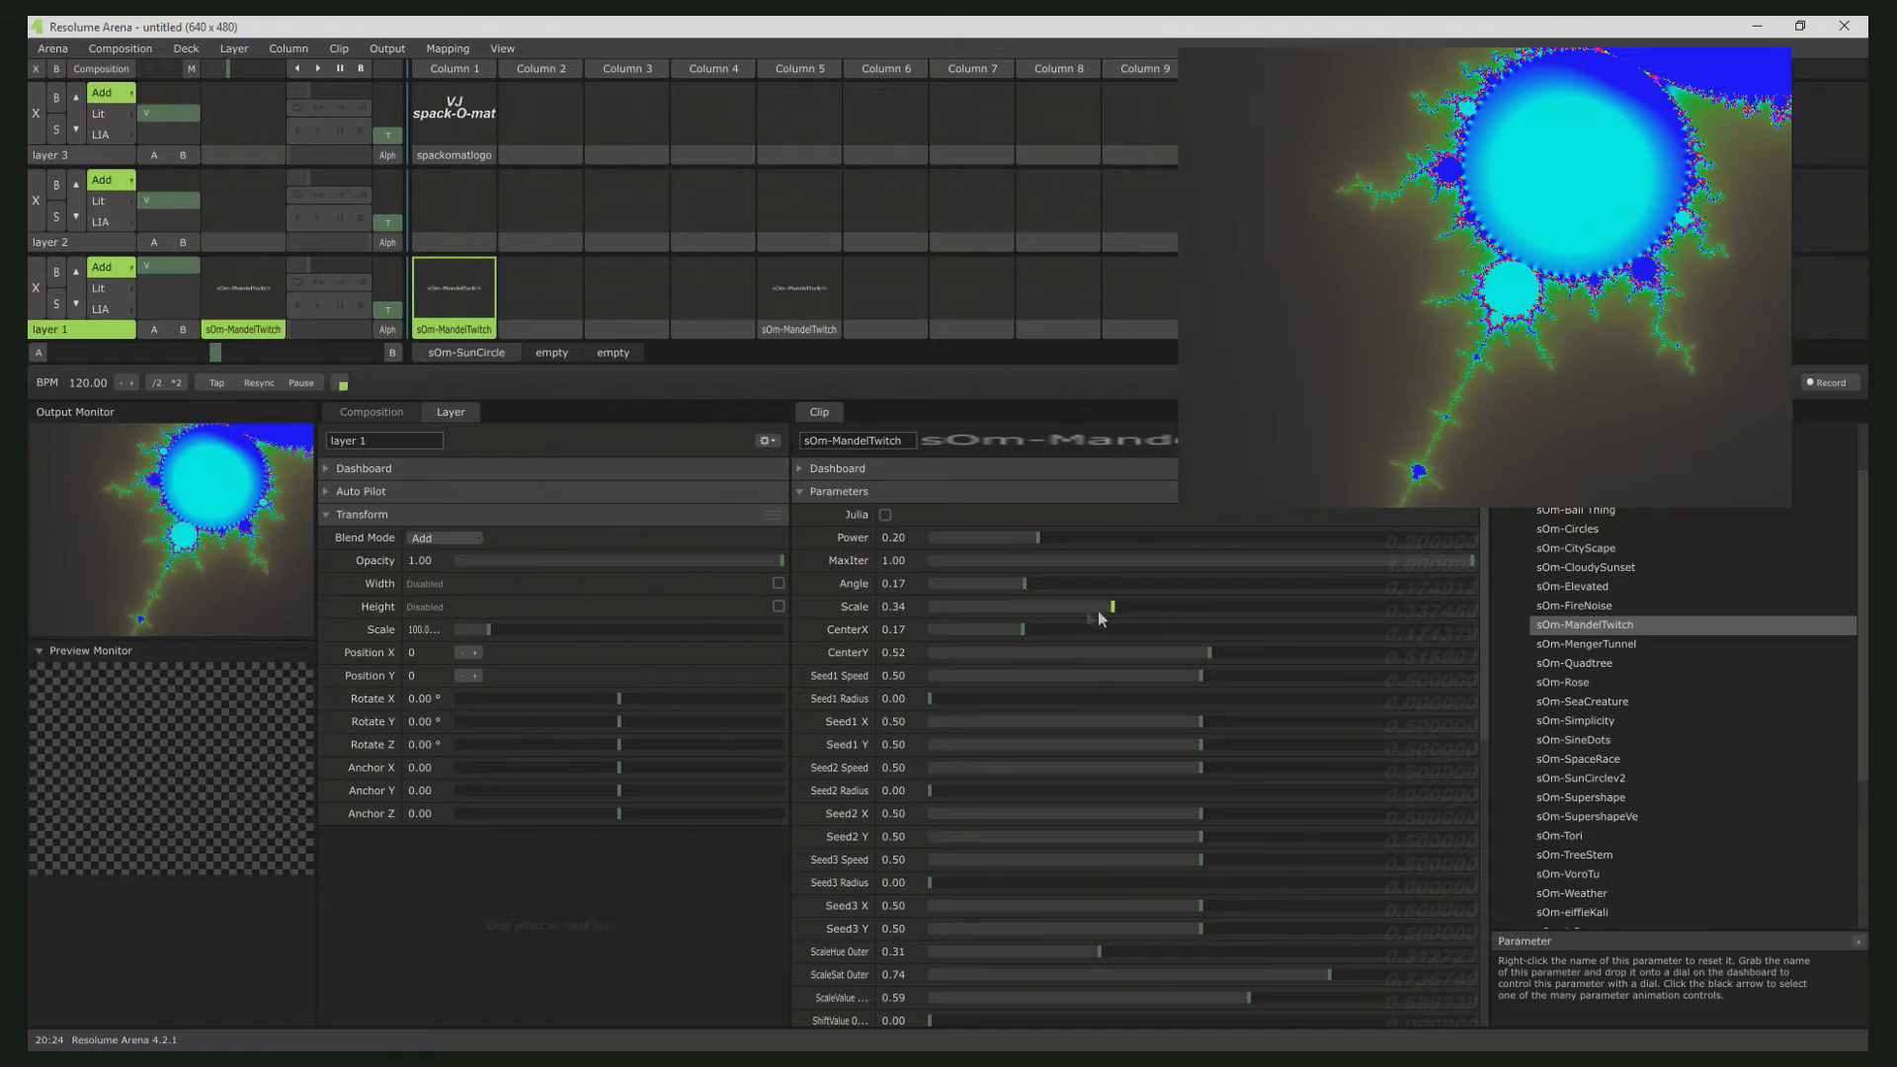
pyautogui.moveTo(1115, 607); pyautogui.dragTo(936, 608)
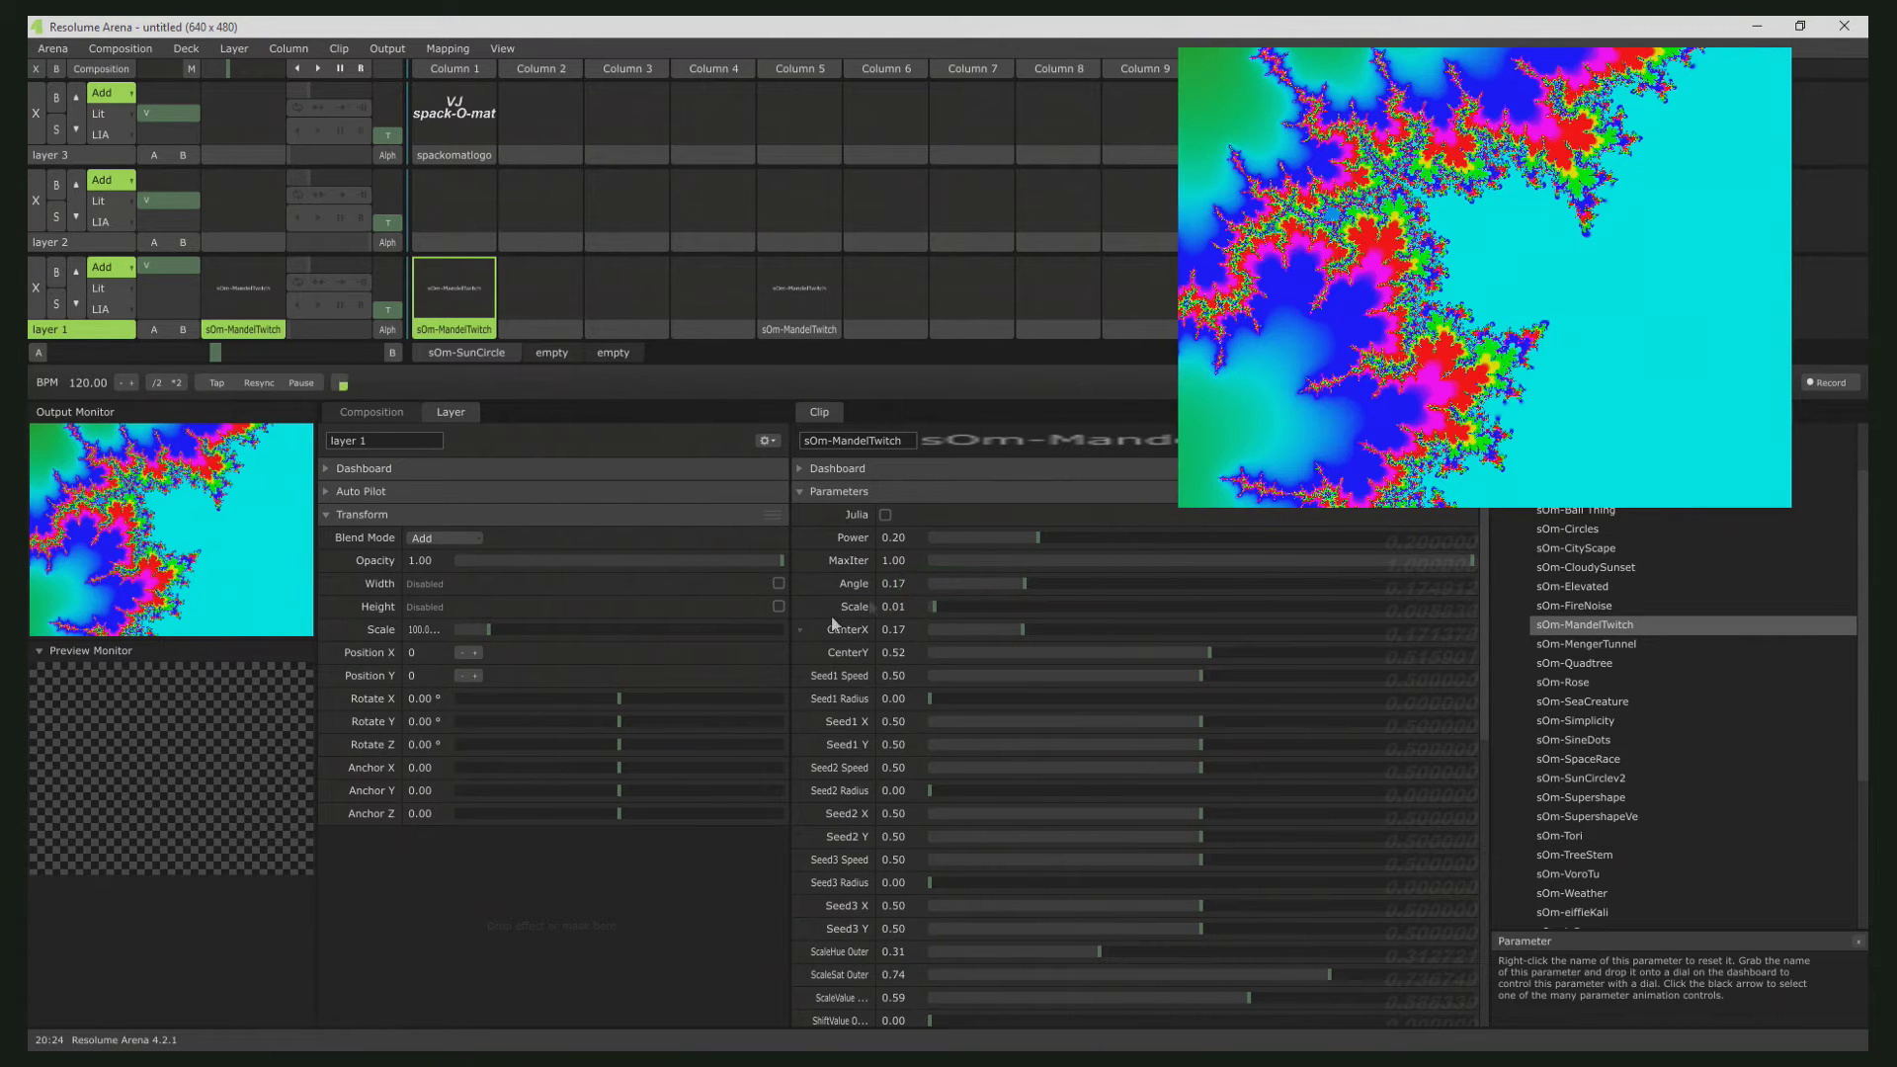
# - Enter a near-zero Scale of 0.00 and nudge CenterX to shift the view
pyautogui.click(896, 607)
pyautogui.press('Return')
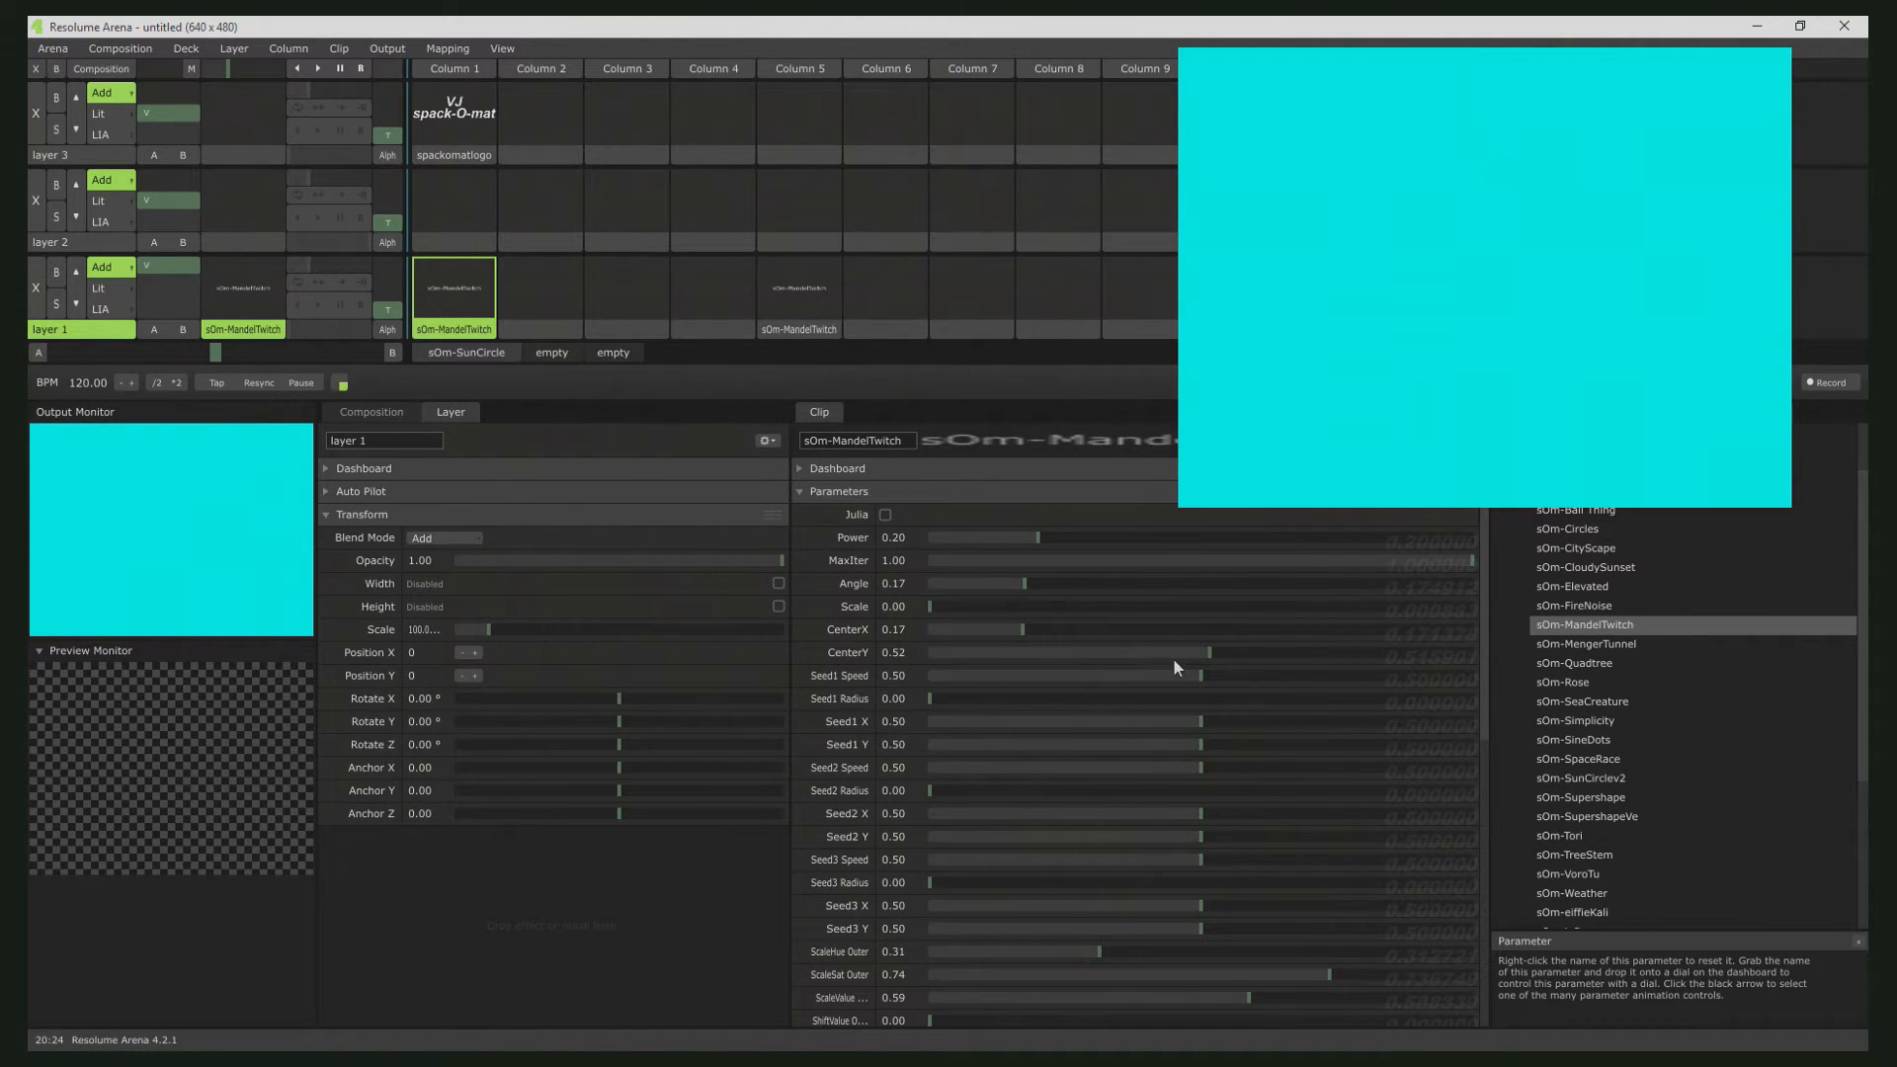
pyautogui.moveTo(1010, 631); pyautogui.dragTo(1031, 636)
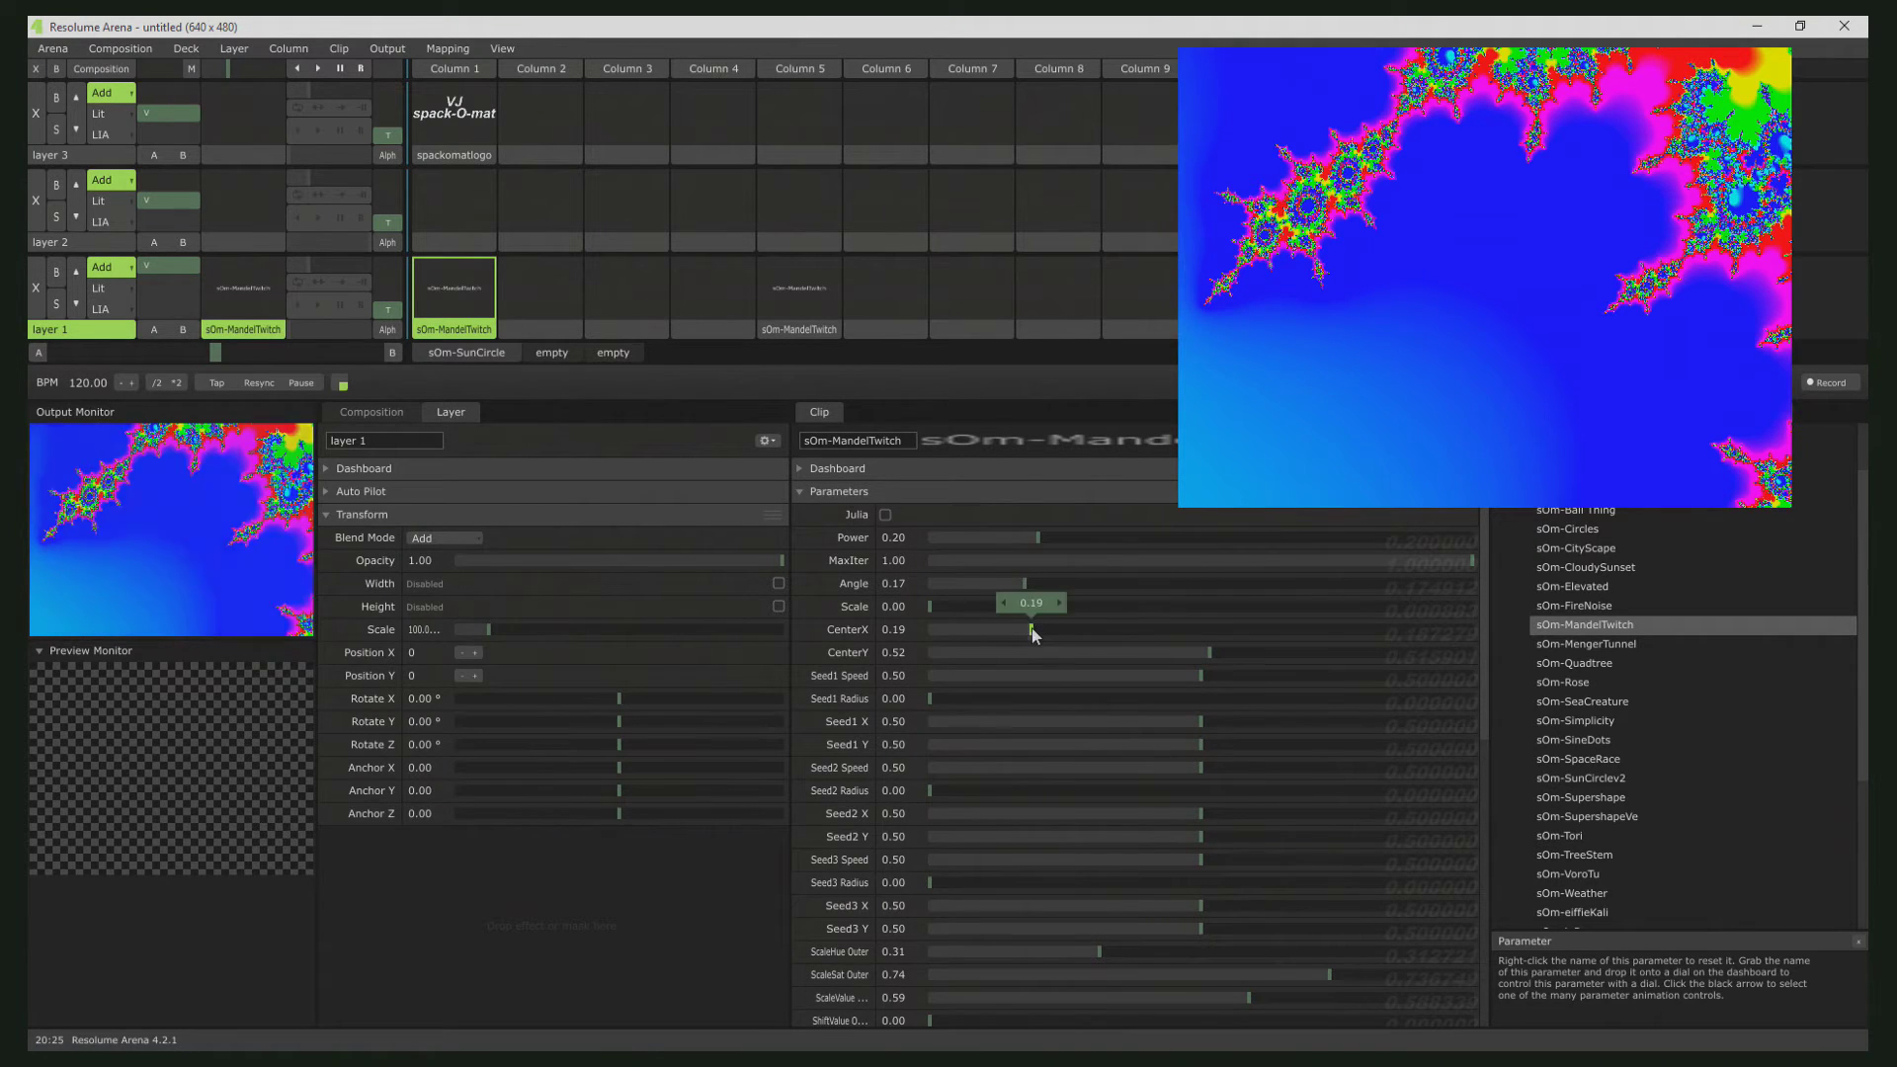
pyautogui.moveTo(1031, 626)
pyautogui.mouseDown()
pyautogui.moveTo(1092, 649)
pyautogui.moveTo(1025, 642)
pyautogui.mouseUp()
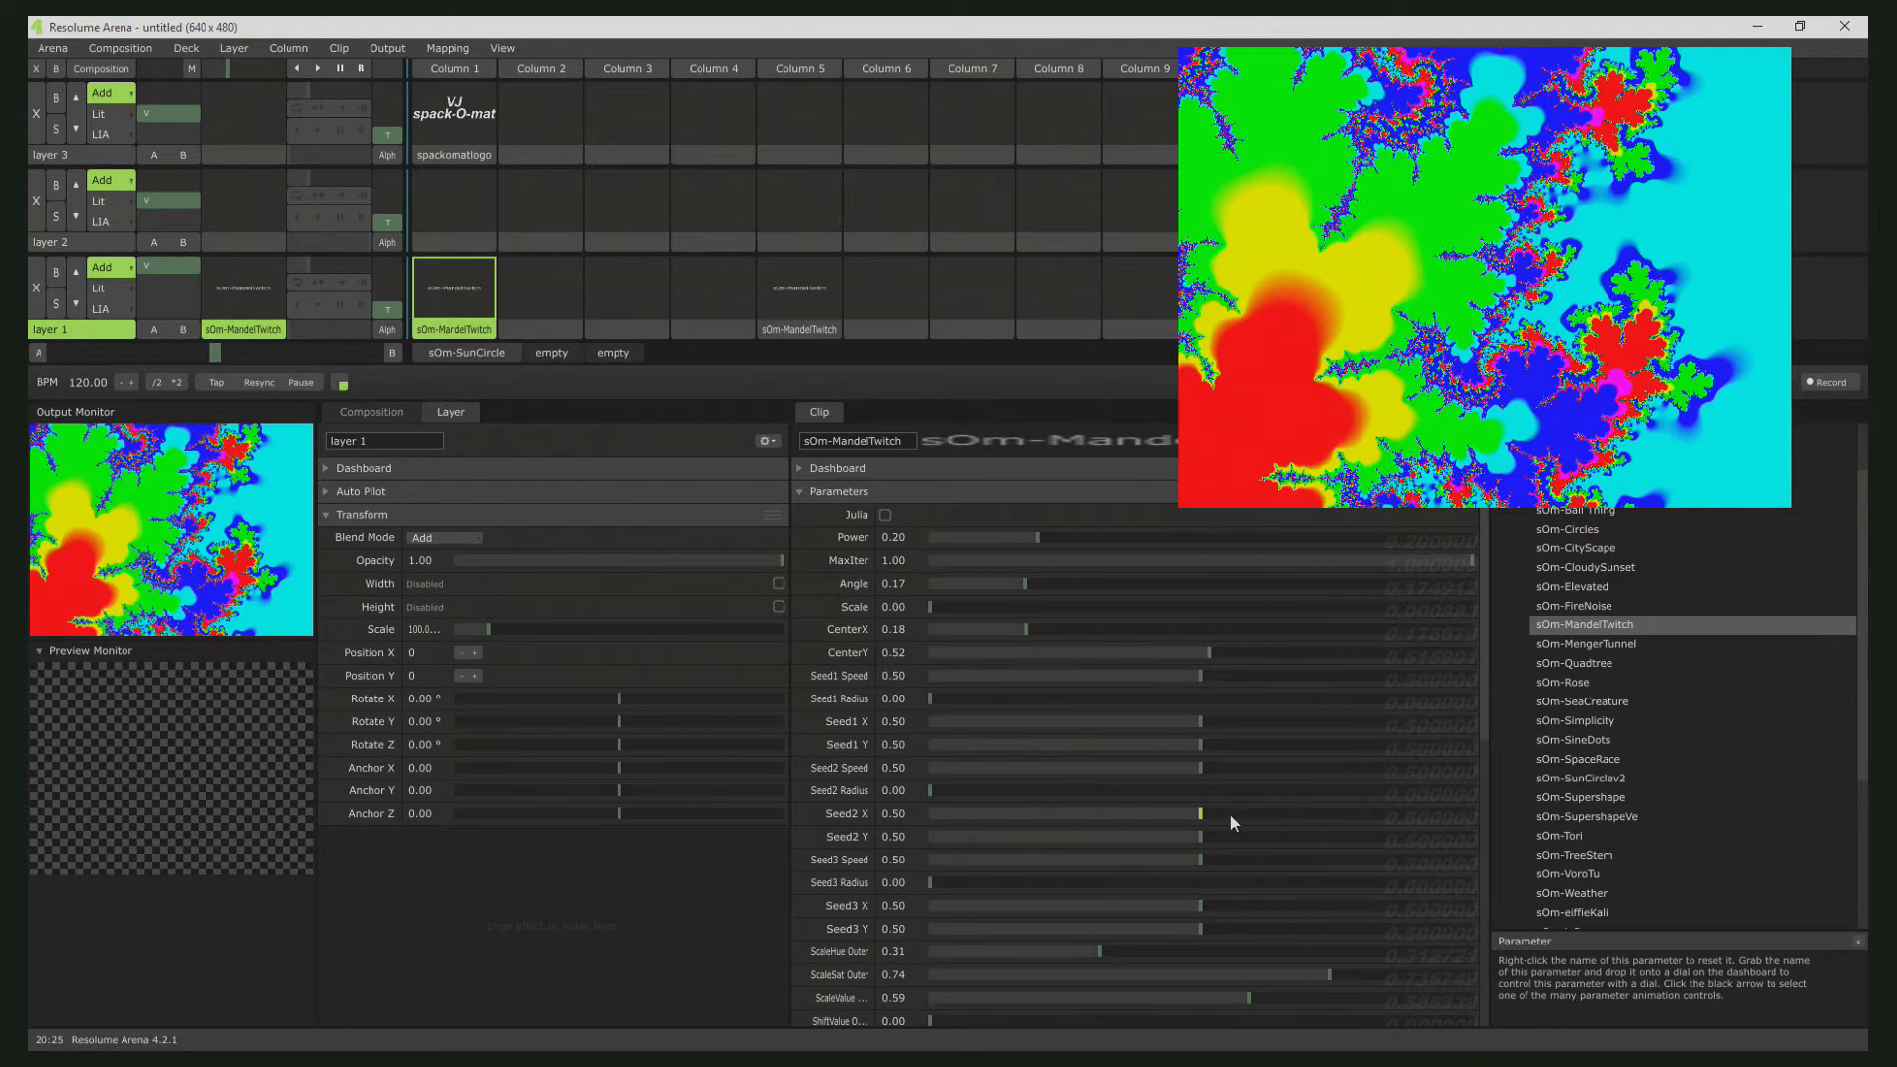
pyautogui.scroll(-1, 1227, 743)
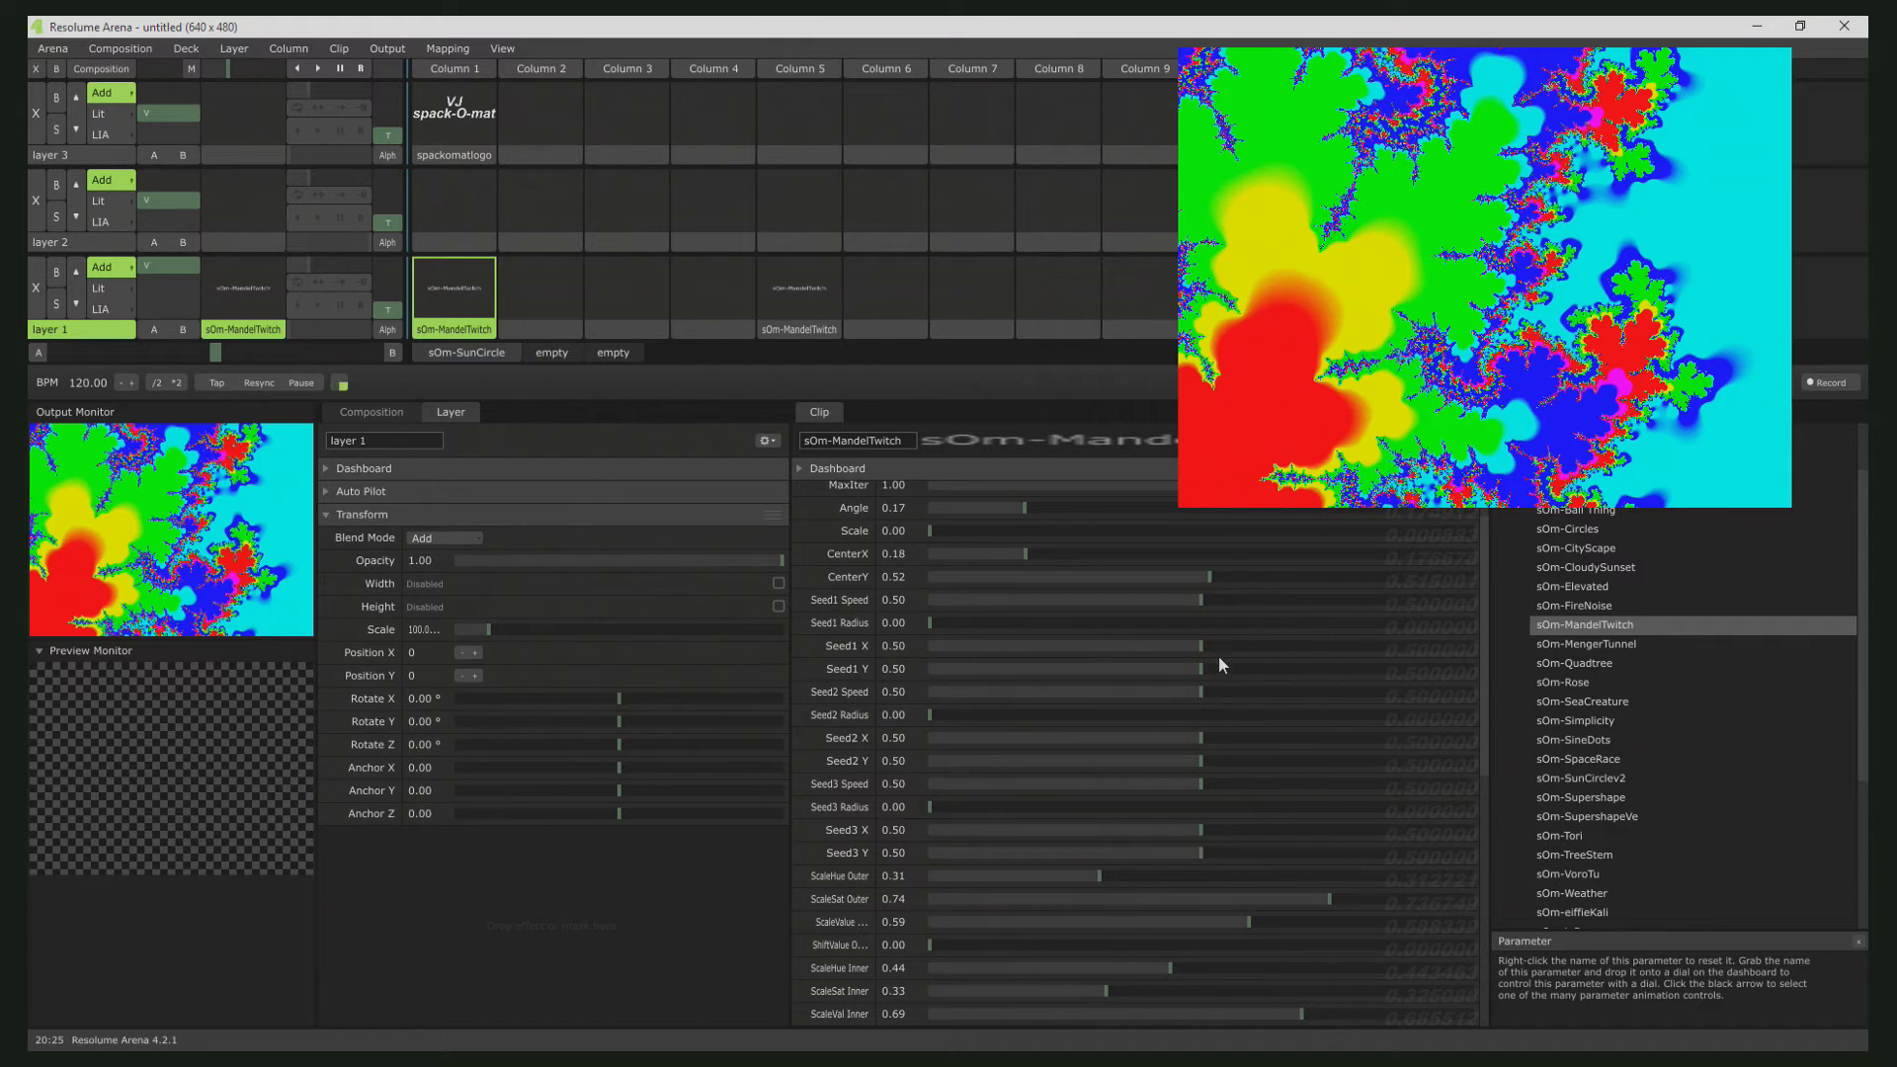
# - Lower Seed1 X and set Twitch 1 Iter to 0.17, Twitch 2 about 0.23, Twitch 3 0.58
pyautogui.moveTo(1218, 652)
pyautogui.mouseDown()
pyautogui.moveTo(1143, 656)
pyautogui.moveTo(1184, 654)
pyautogui.mouseUp()
pyautogui.scroll(-1, 1093, 810)
pyautogui.scroll(-1, 1094, 810)
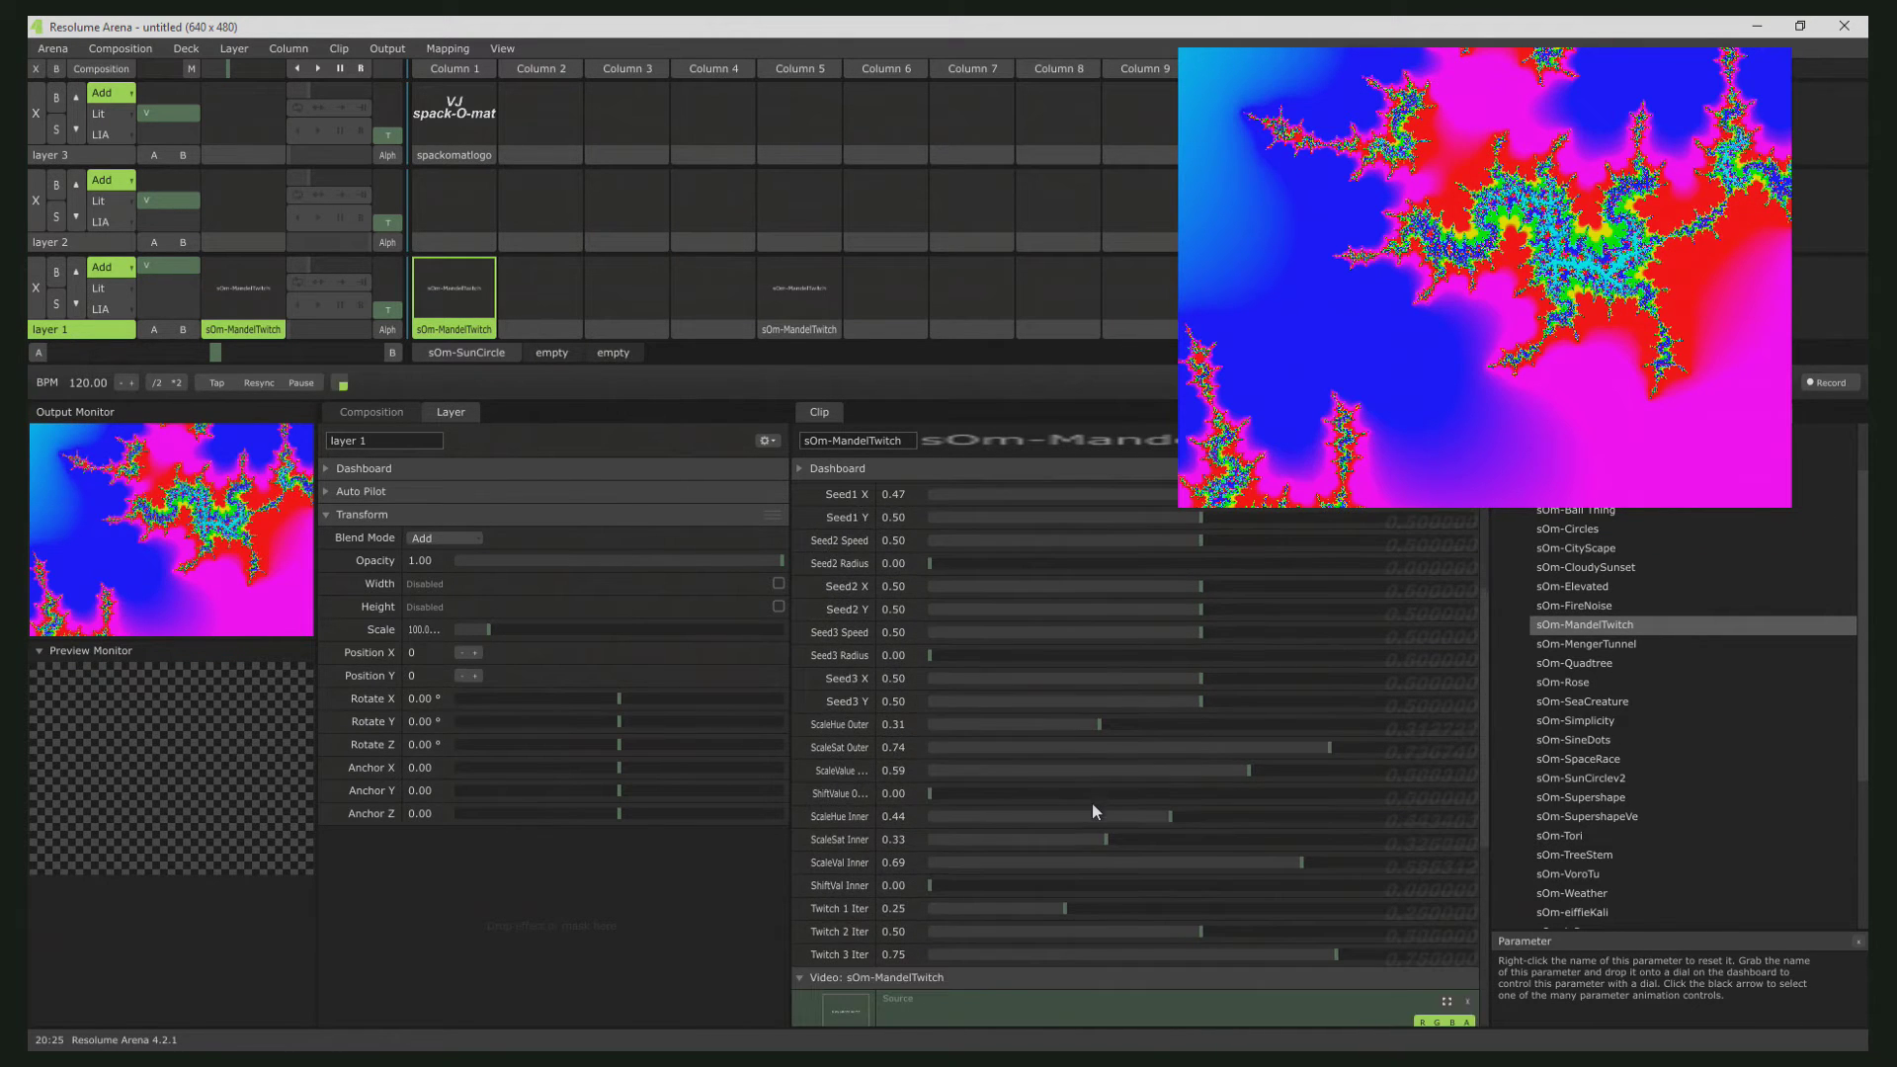
pyautogui.moveTo(1065, 909); pyautogui.dragTo(990, 910)
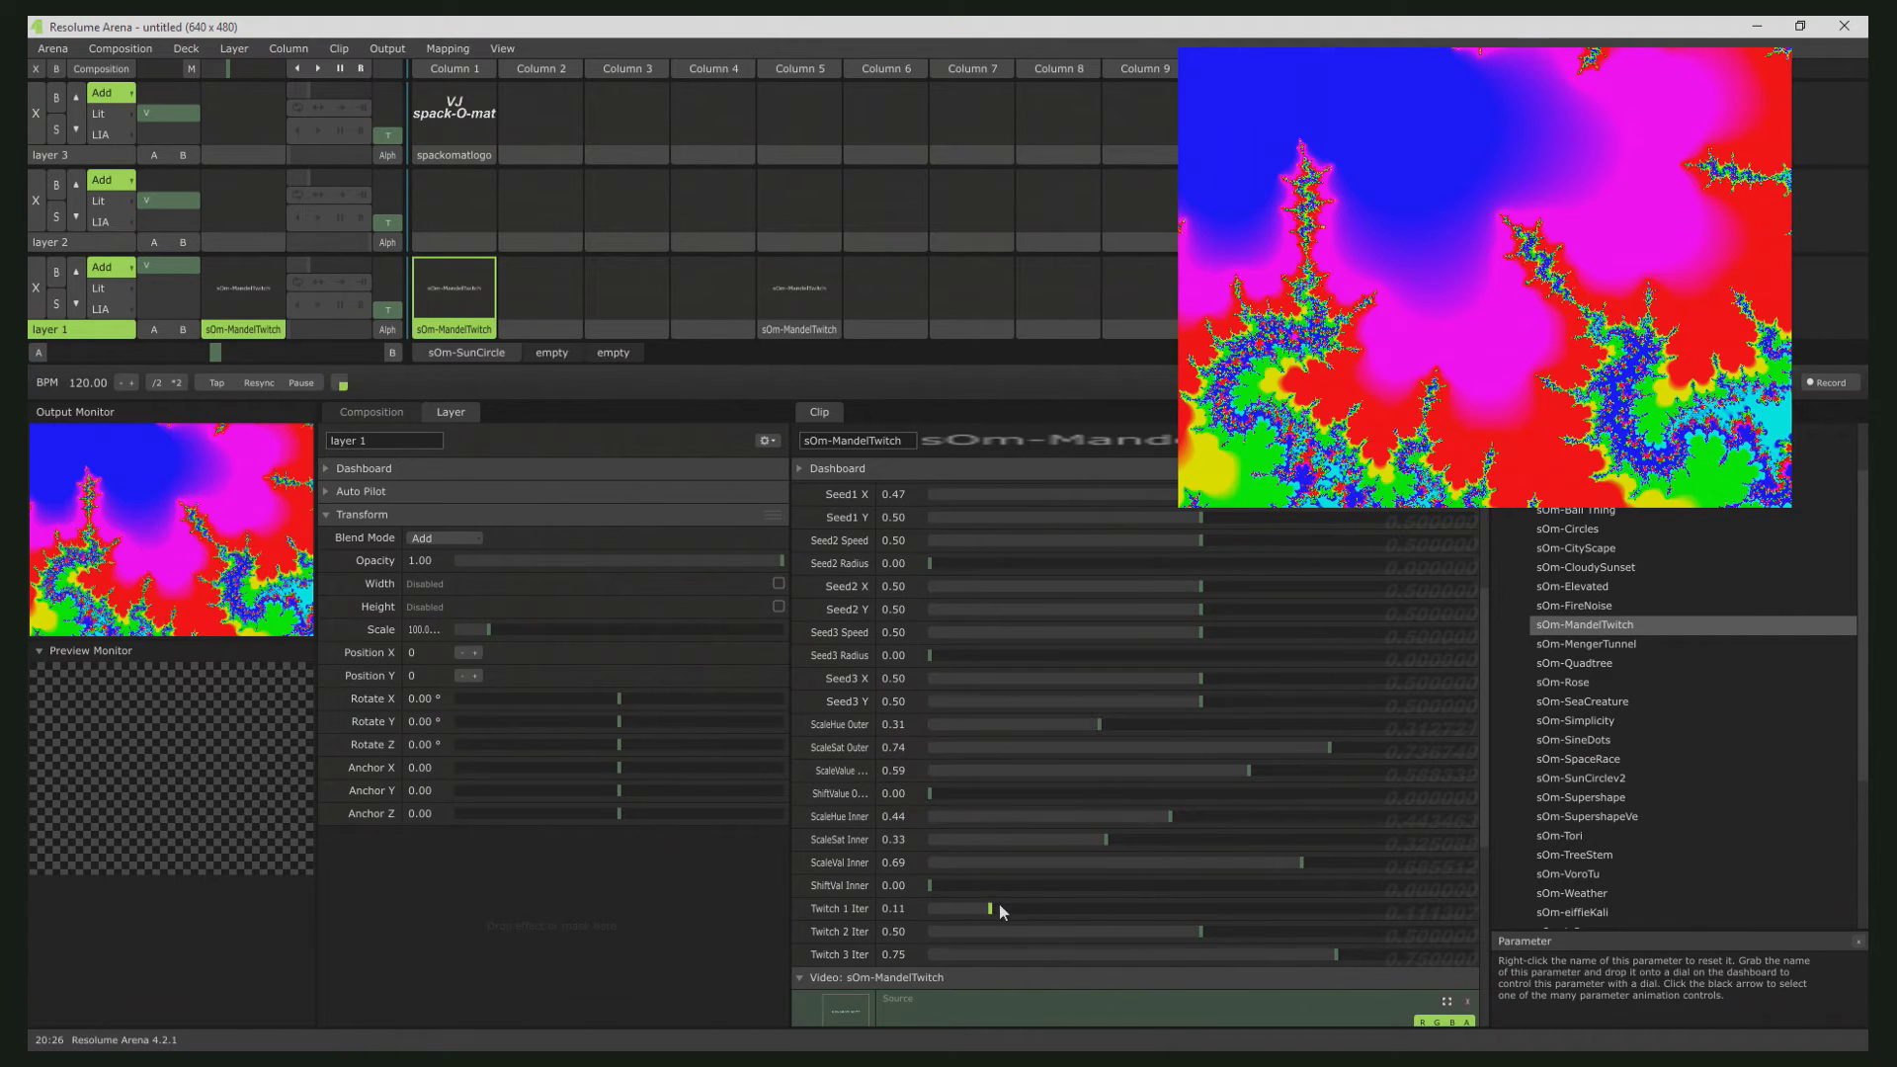
pyautogui.moveTo(999, 904); pyautogui.dragTo(1045, 932)
pyautogui.moveTo(1212, 938); pyautogui.dragTo(1087, 950)
pyautogui.moveTo(1320, 958); pyautogui.dragTo(1207, 944)
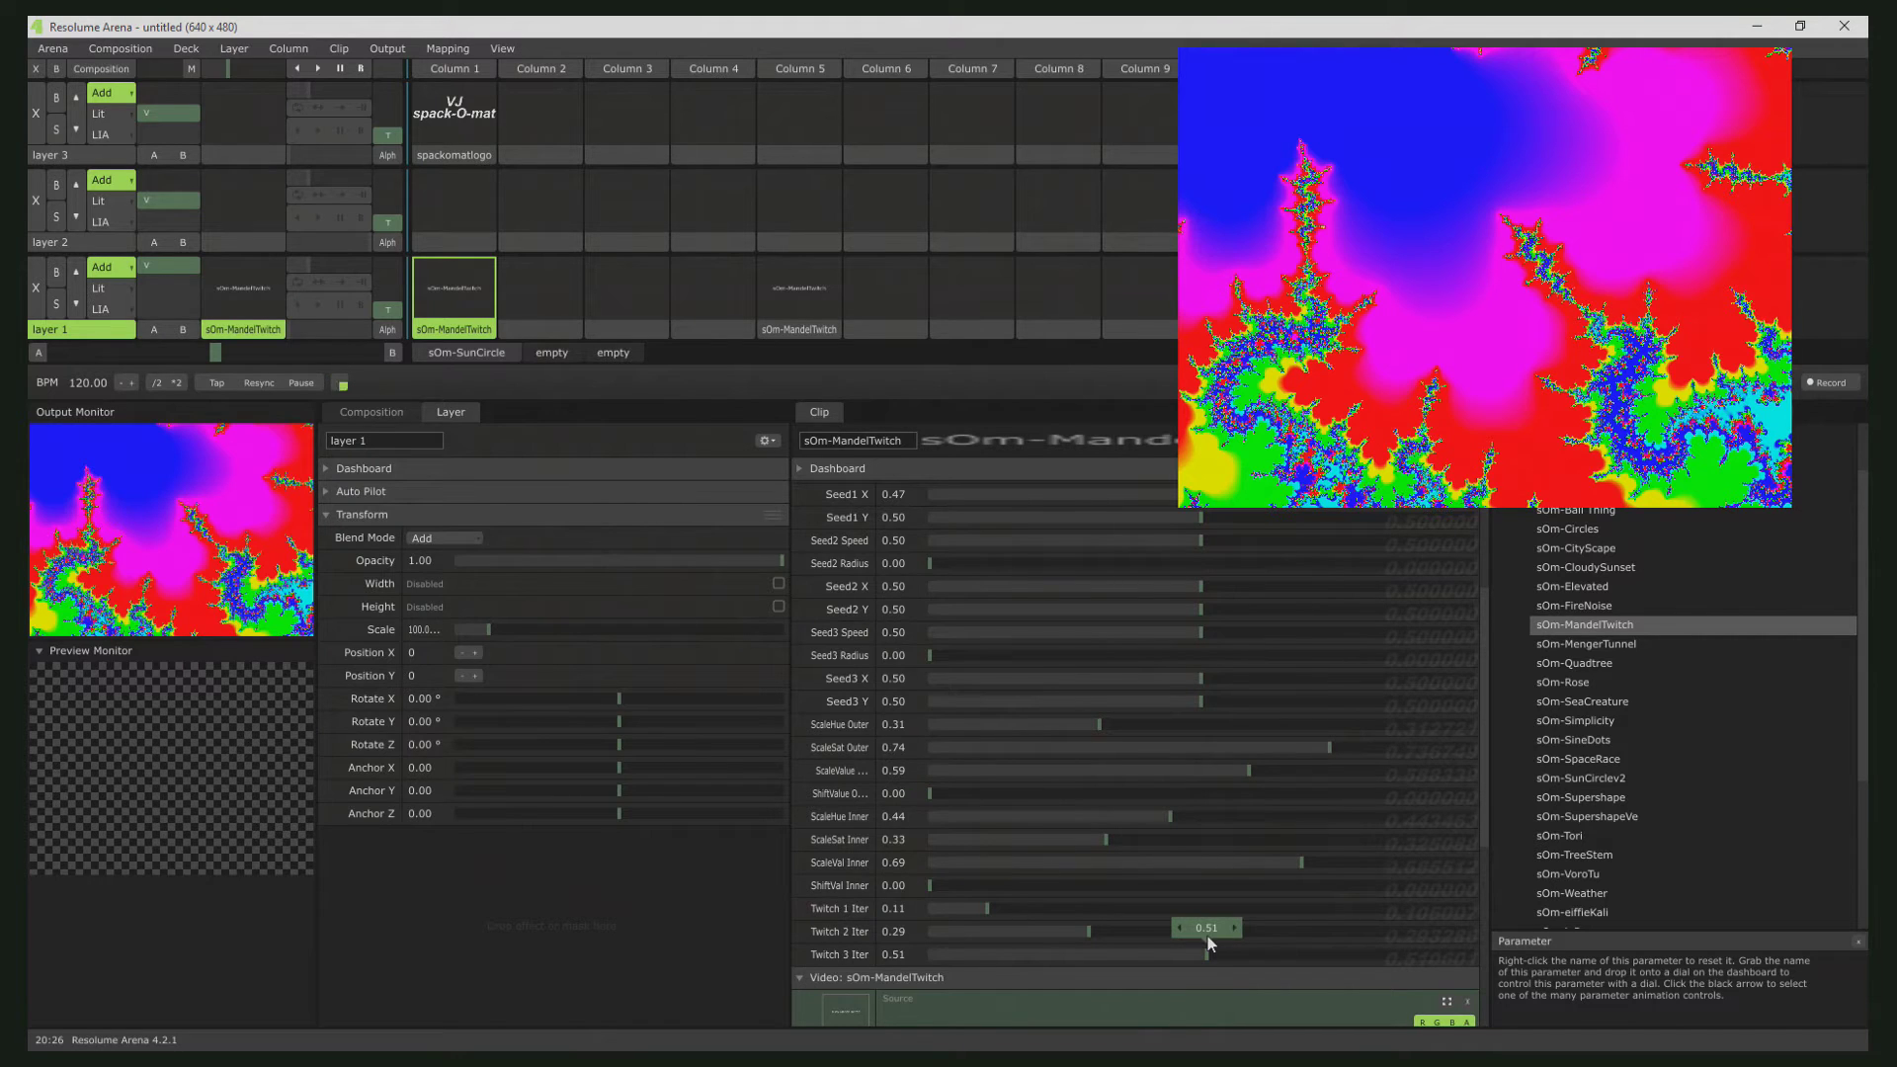
pyautogui.moveTo(1088, 932); pyautogui.dragTo(1032, 934)
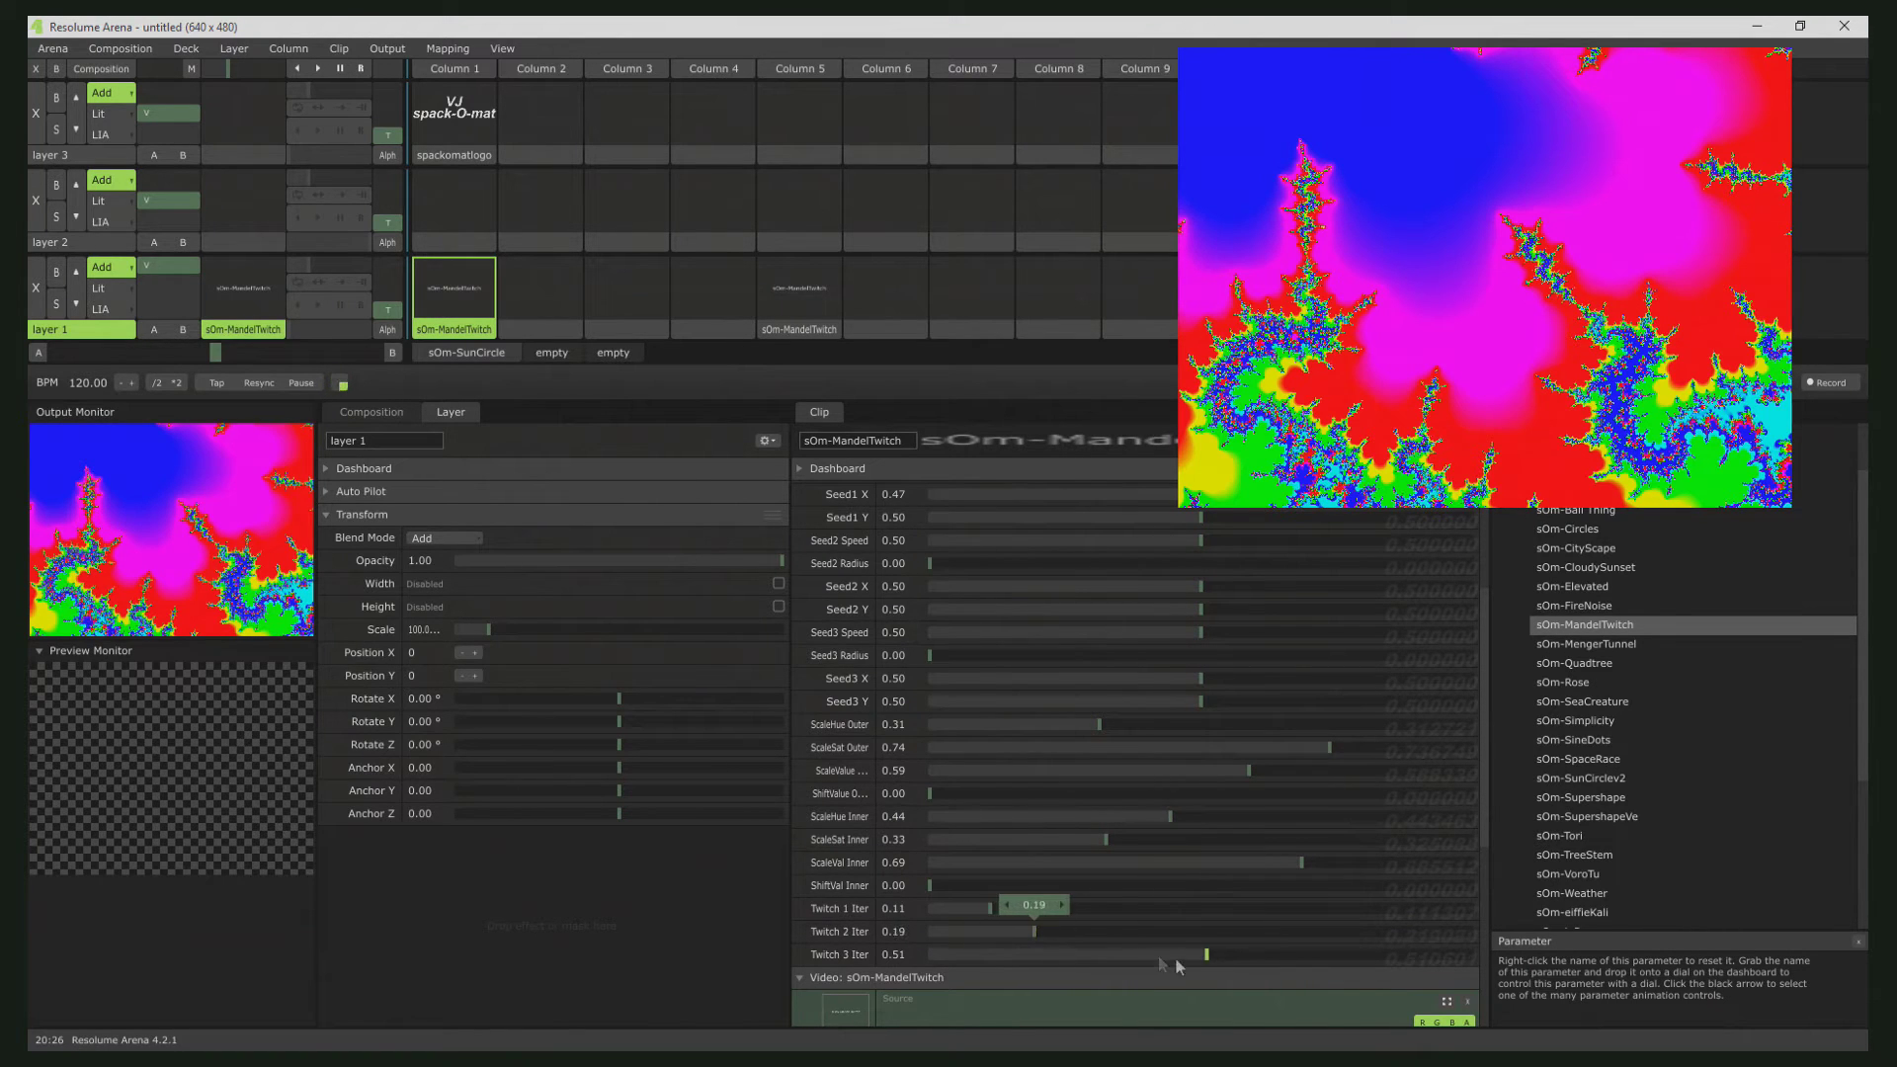
pyautogui.moveTo(1180, 958); pyautogui.dragTo(1248, 964)
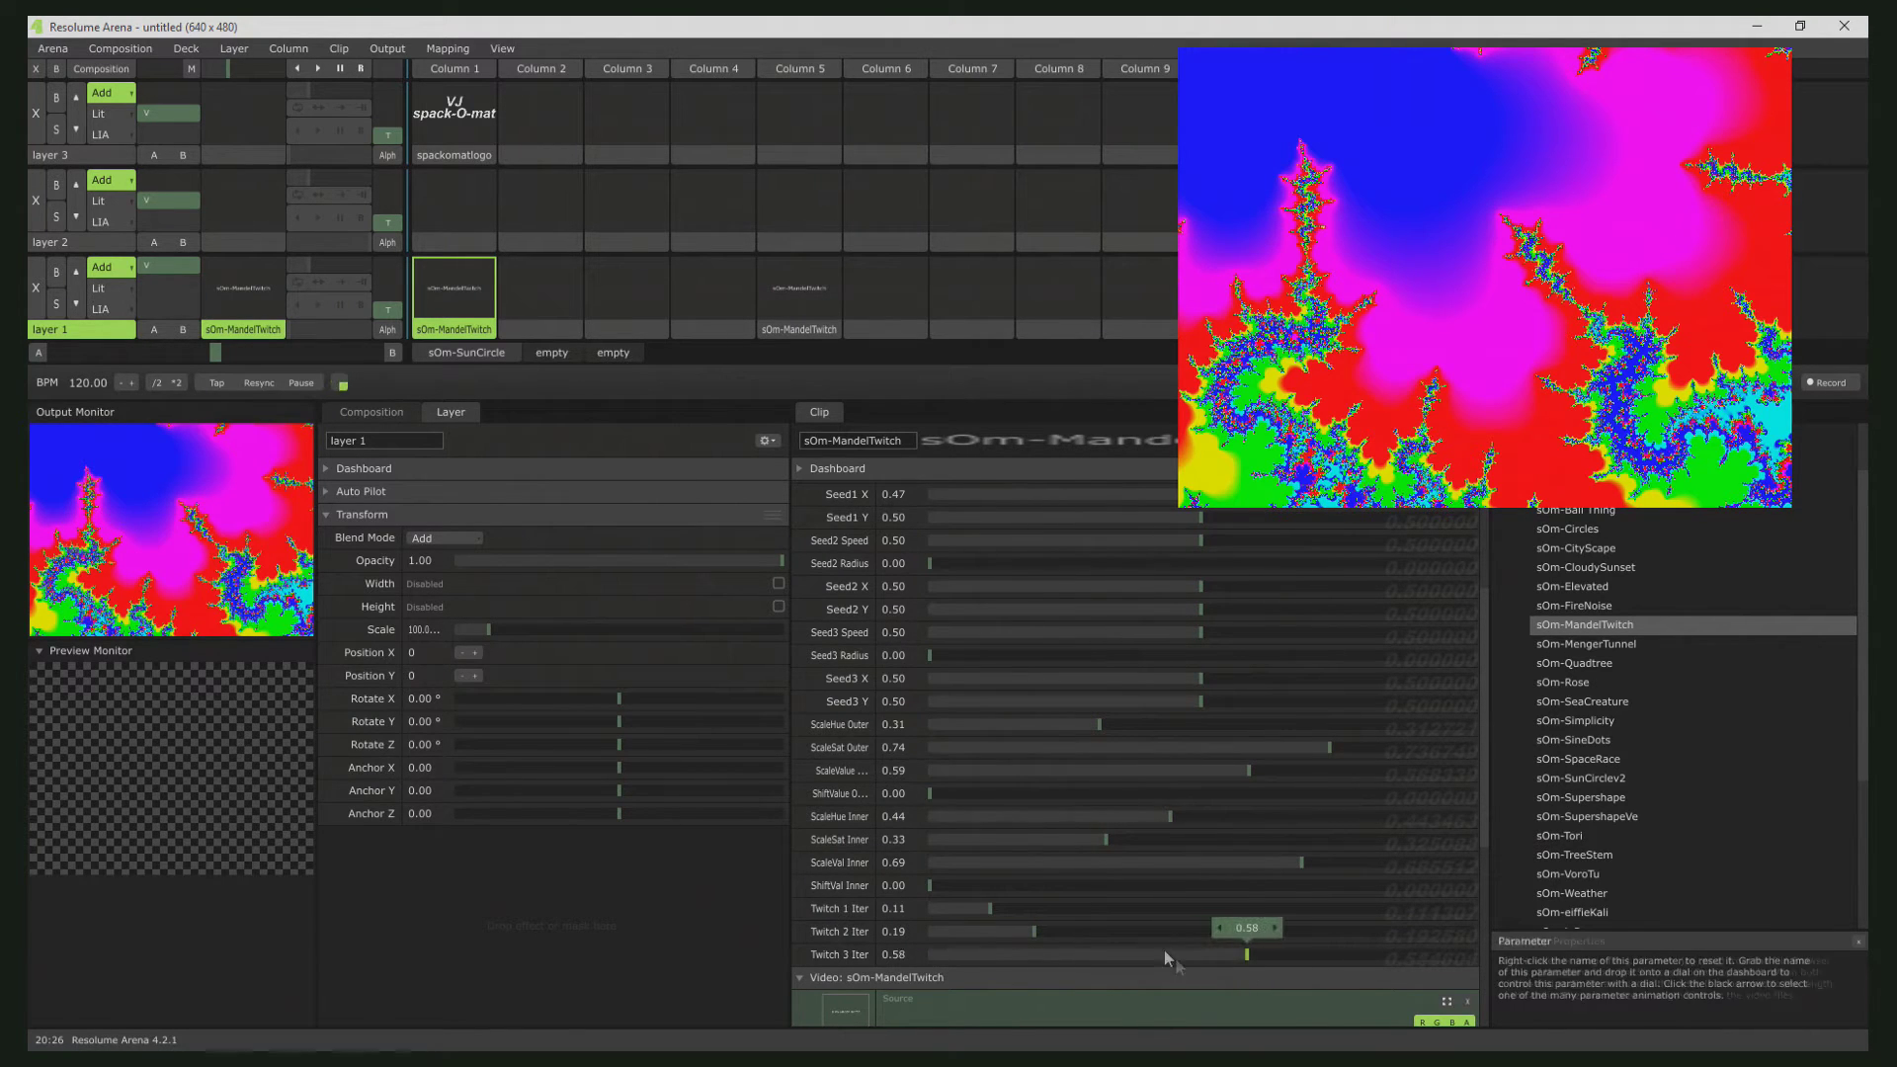
# - Fine-tune Seed1 Y around 0.50–0.52 and Seed1 X, with Scale near 0.06
pyautogui.scroll(2, 1133, 928)
pyautogui.scroll(4, 1133, 905)
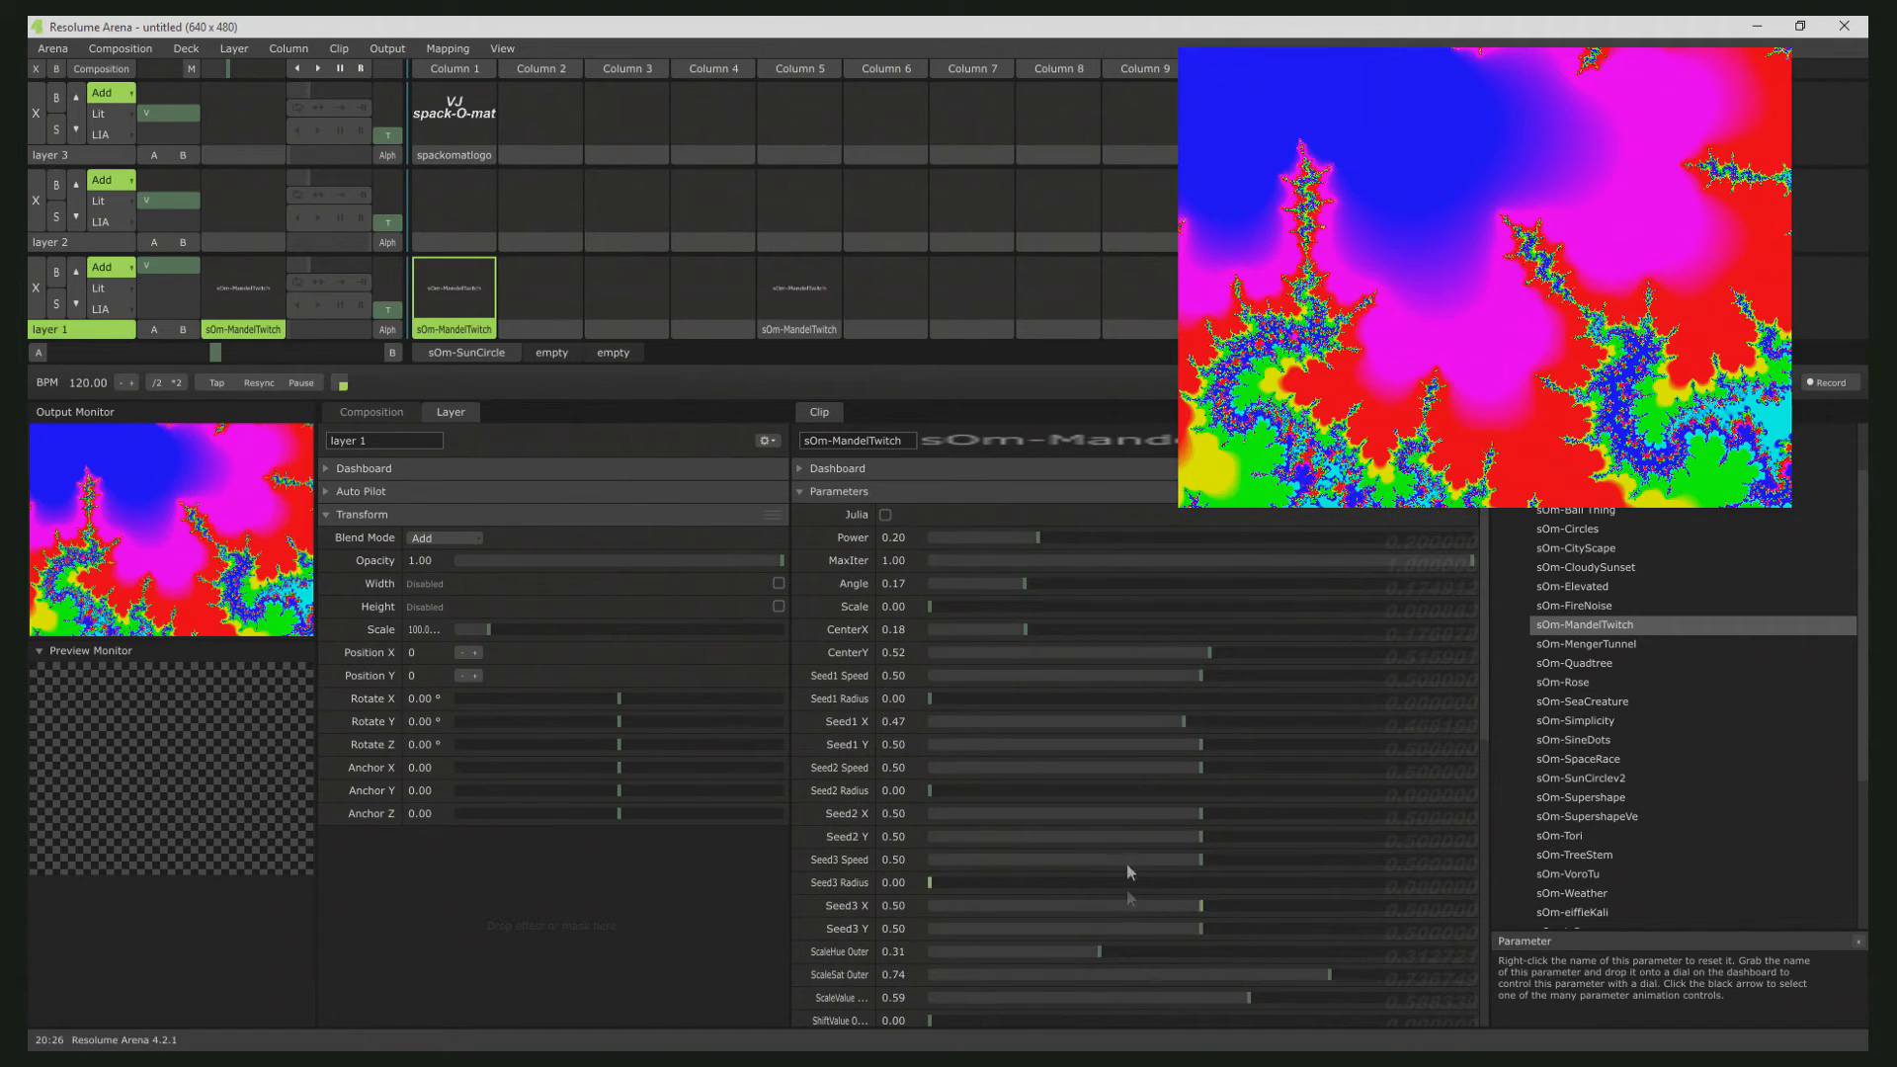
pyautogui.moveTo(1203, 744)
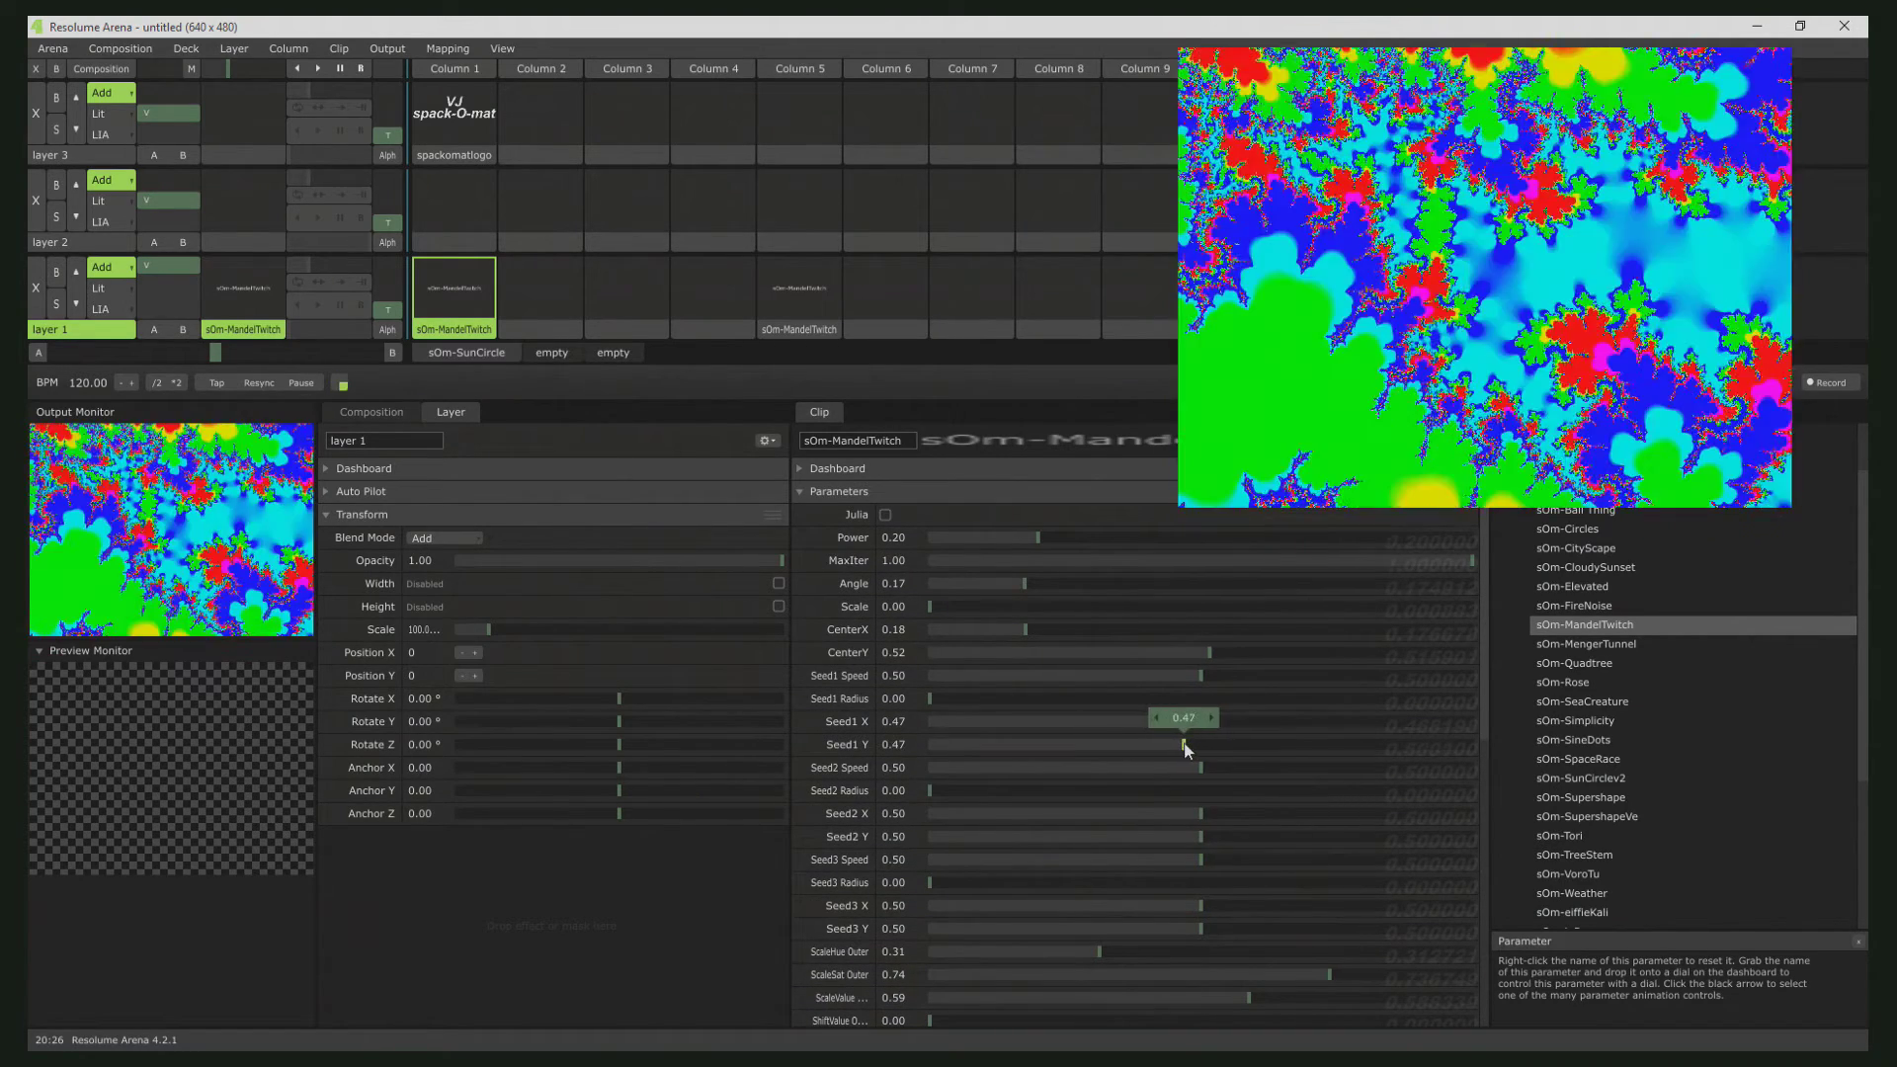
pyautogui.moveTo(1192, 744); pyautogui.dragTo(1195, 743)
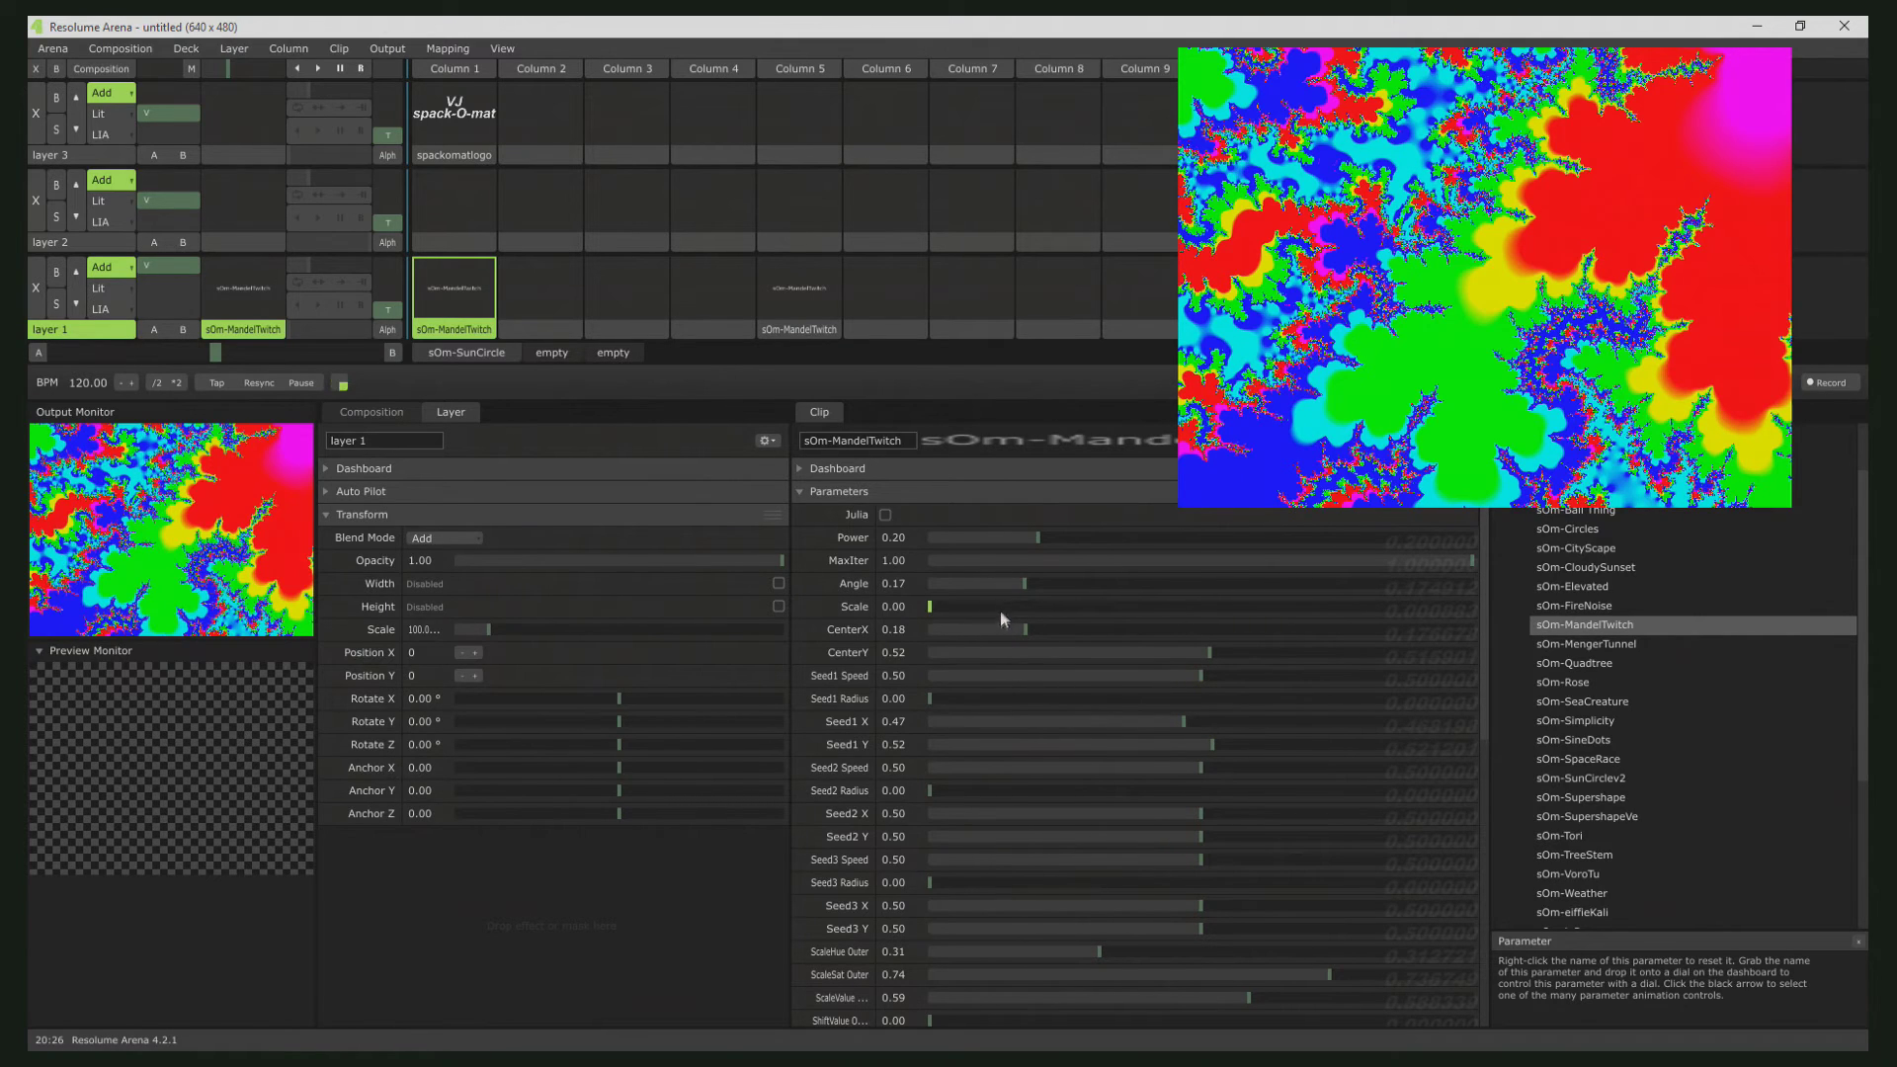
pyautogui.moveTo(931, 608)
pyautogui.mouseDown()
pyautogui.moveTo(1017, 626)
pyautogui.moveTo(962, 626)
pyautogui.mouseUp()
pyautogui.moveTo(1171, 731)
pyautogui.mouseDown()
pyautogui.moveTo(1114, 721)
pyautogui.moveTo(1176, 731)
pyautogui.mouseUp()
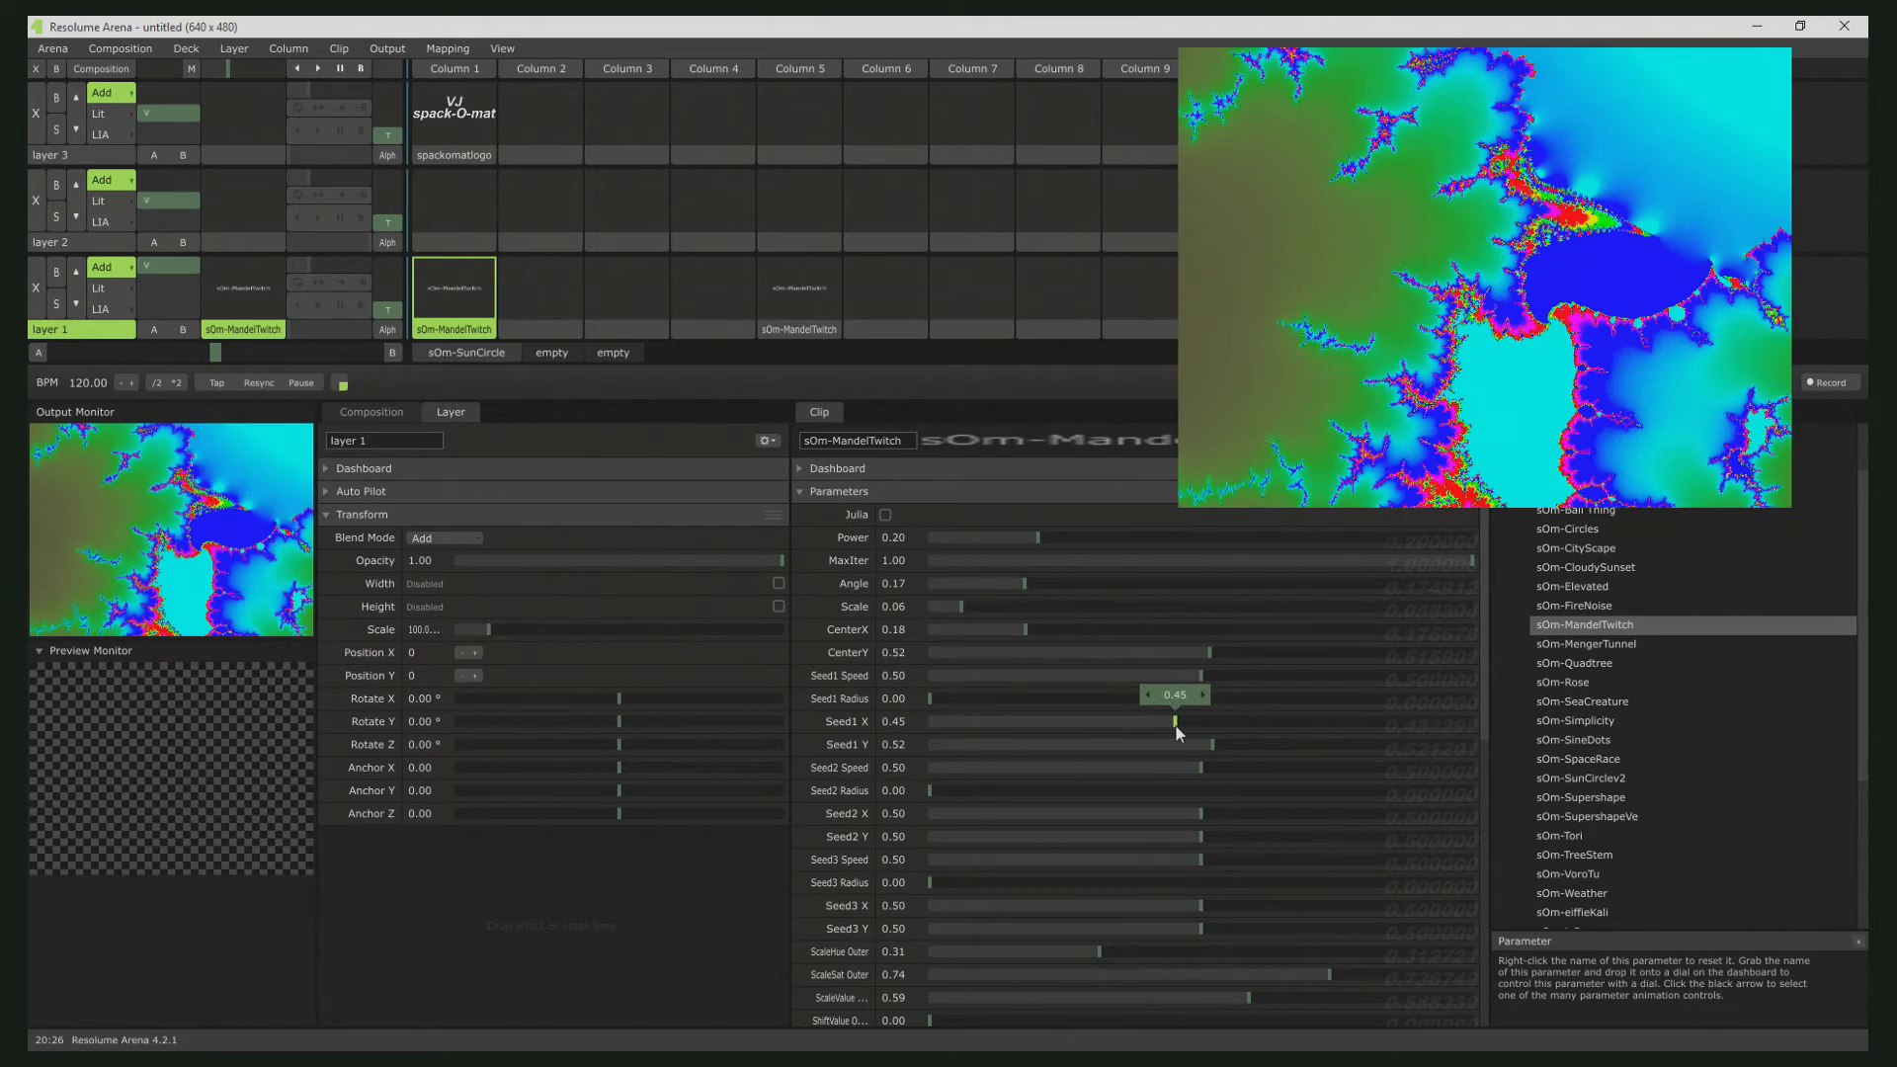
pyautogui.click(1201, 739)
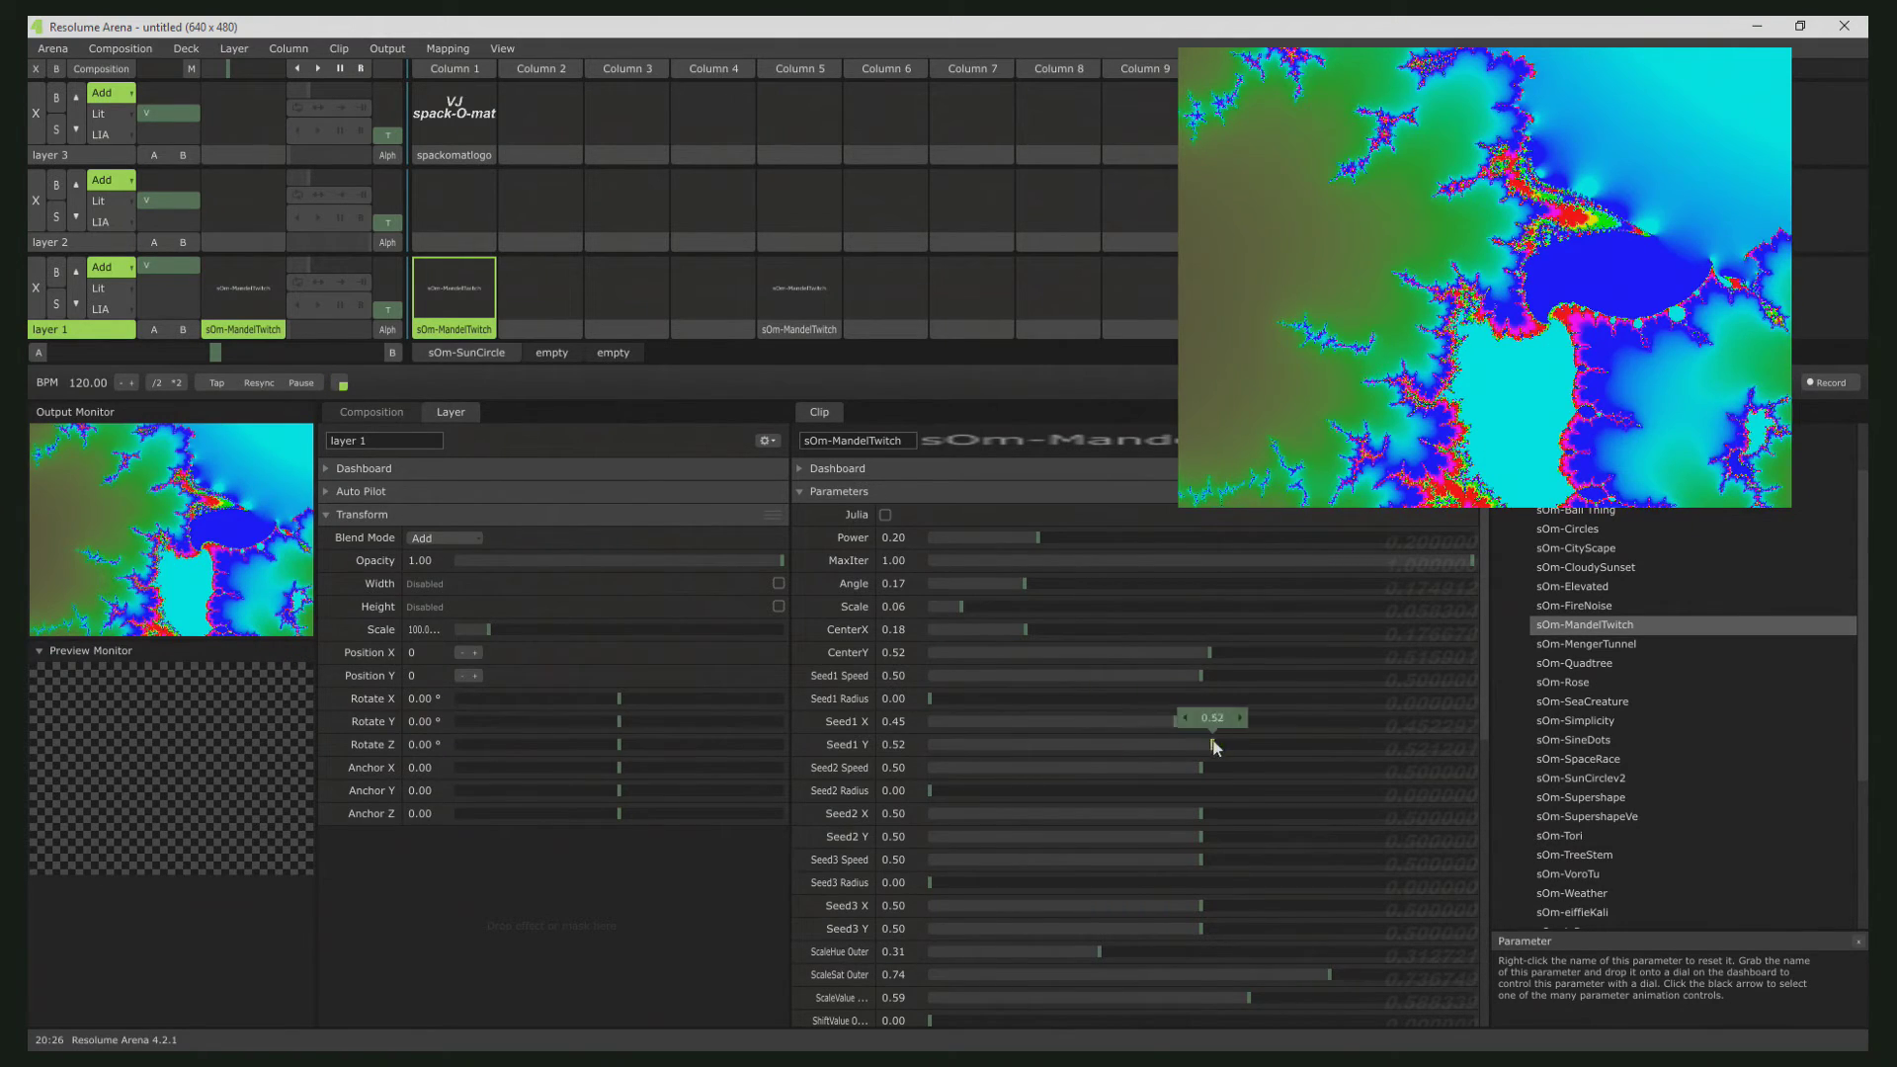
pyautogui.moveTo(1202, 773); pyautogui.dragTo(1225, 785)
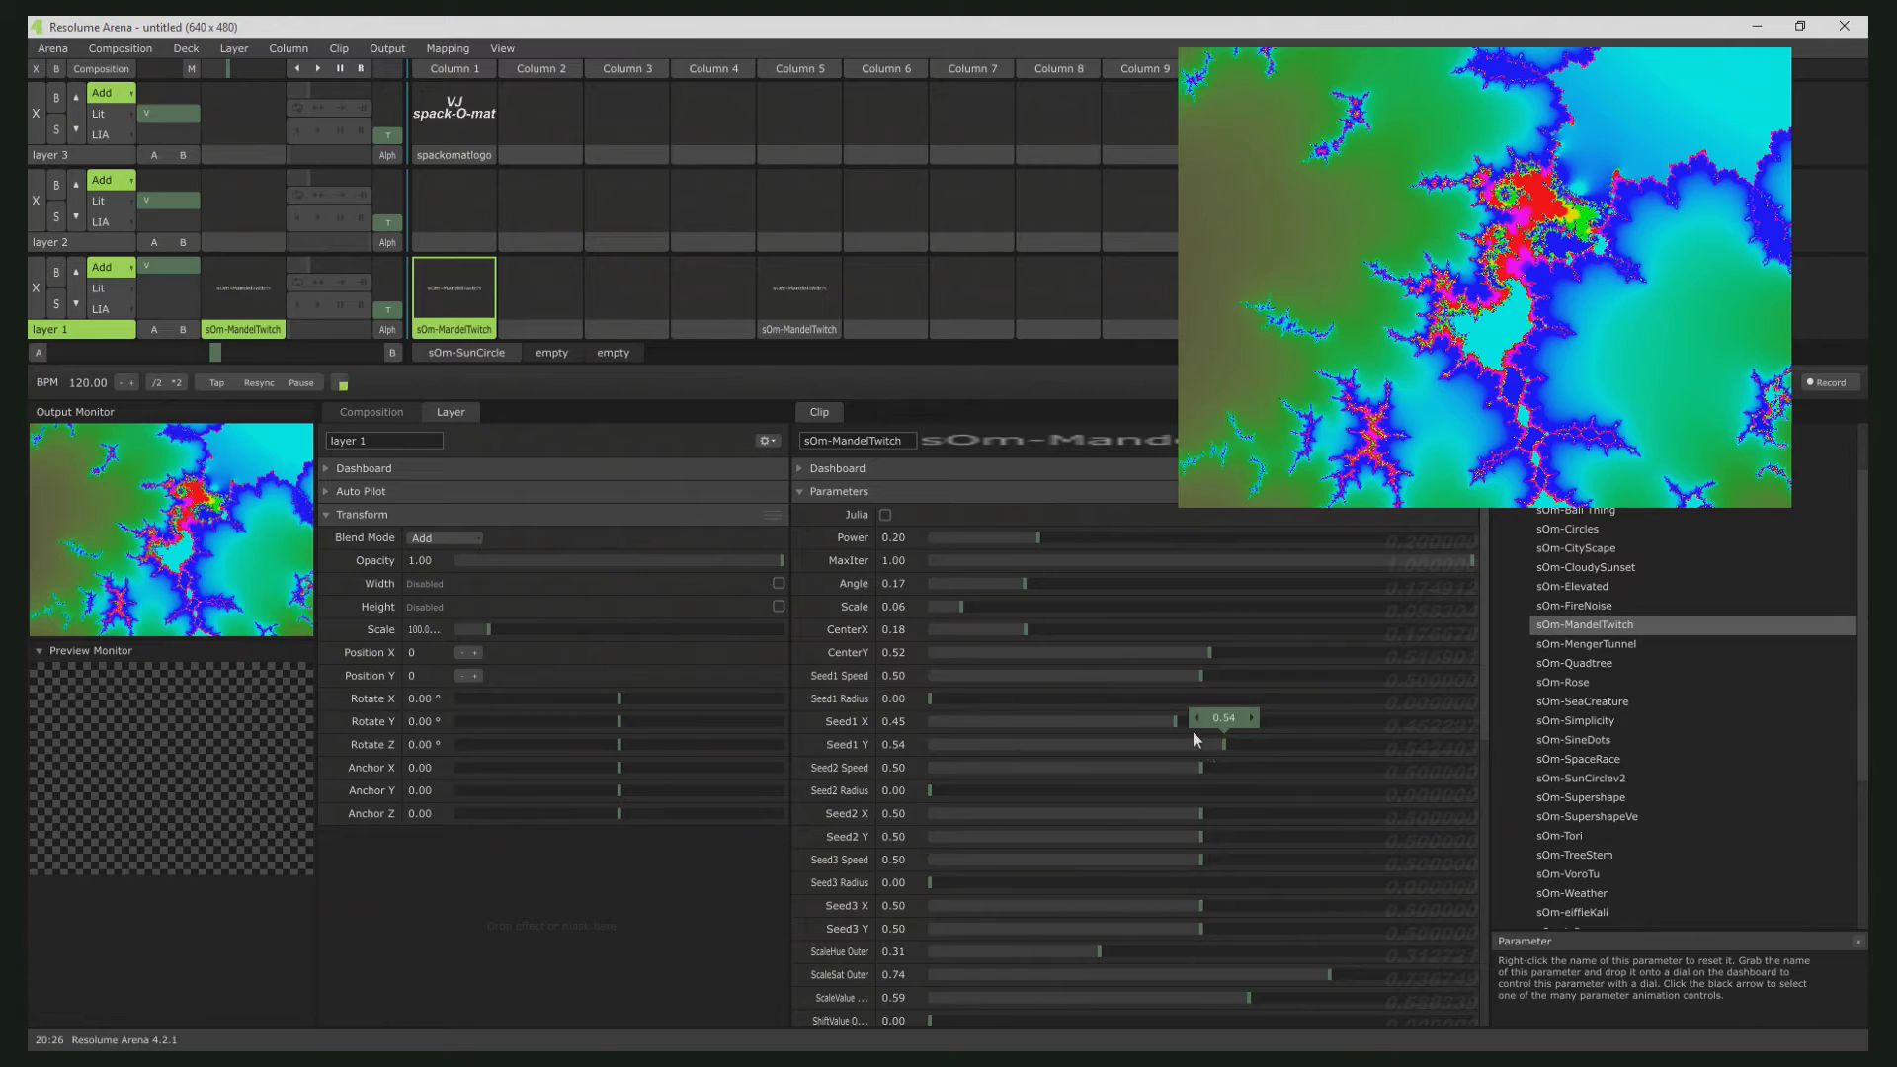
# - Move Seed2 X to about 0.63, readjust Seed1 Y, and set Scale to 0.04
pyautogui.moveTo(1202, 815)
pyautogui.mouseDown()
pyautogui.moveTo(1057, 828)
pyautogui.moveTo(1286, 795)
pyautogui.moveTo(1105, 818)
pyautogui.moveTo(1190, 837)
pyautogui.moveTo(1180, 822)
pyautogui.mouseUp()
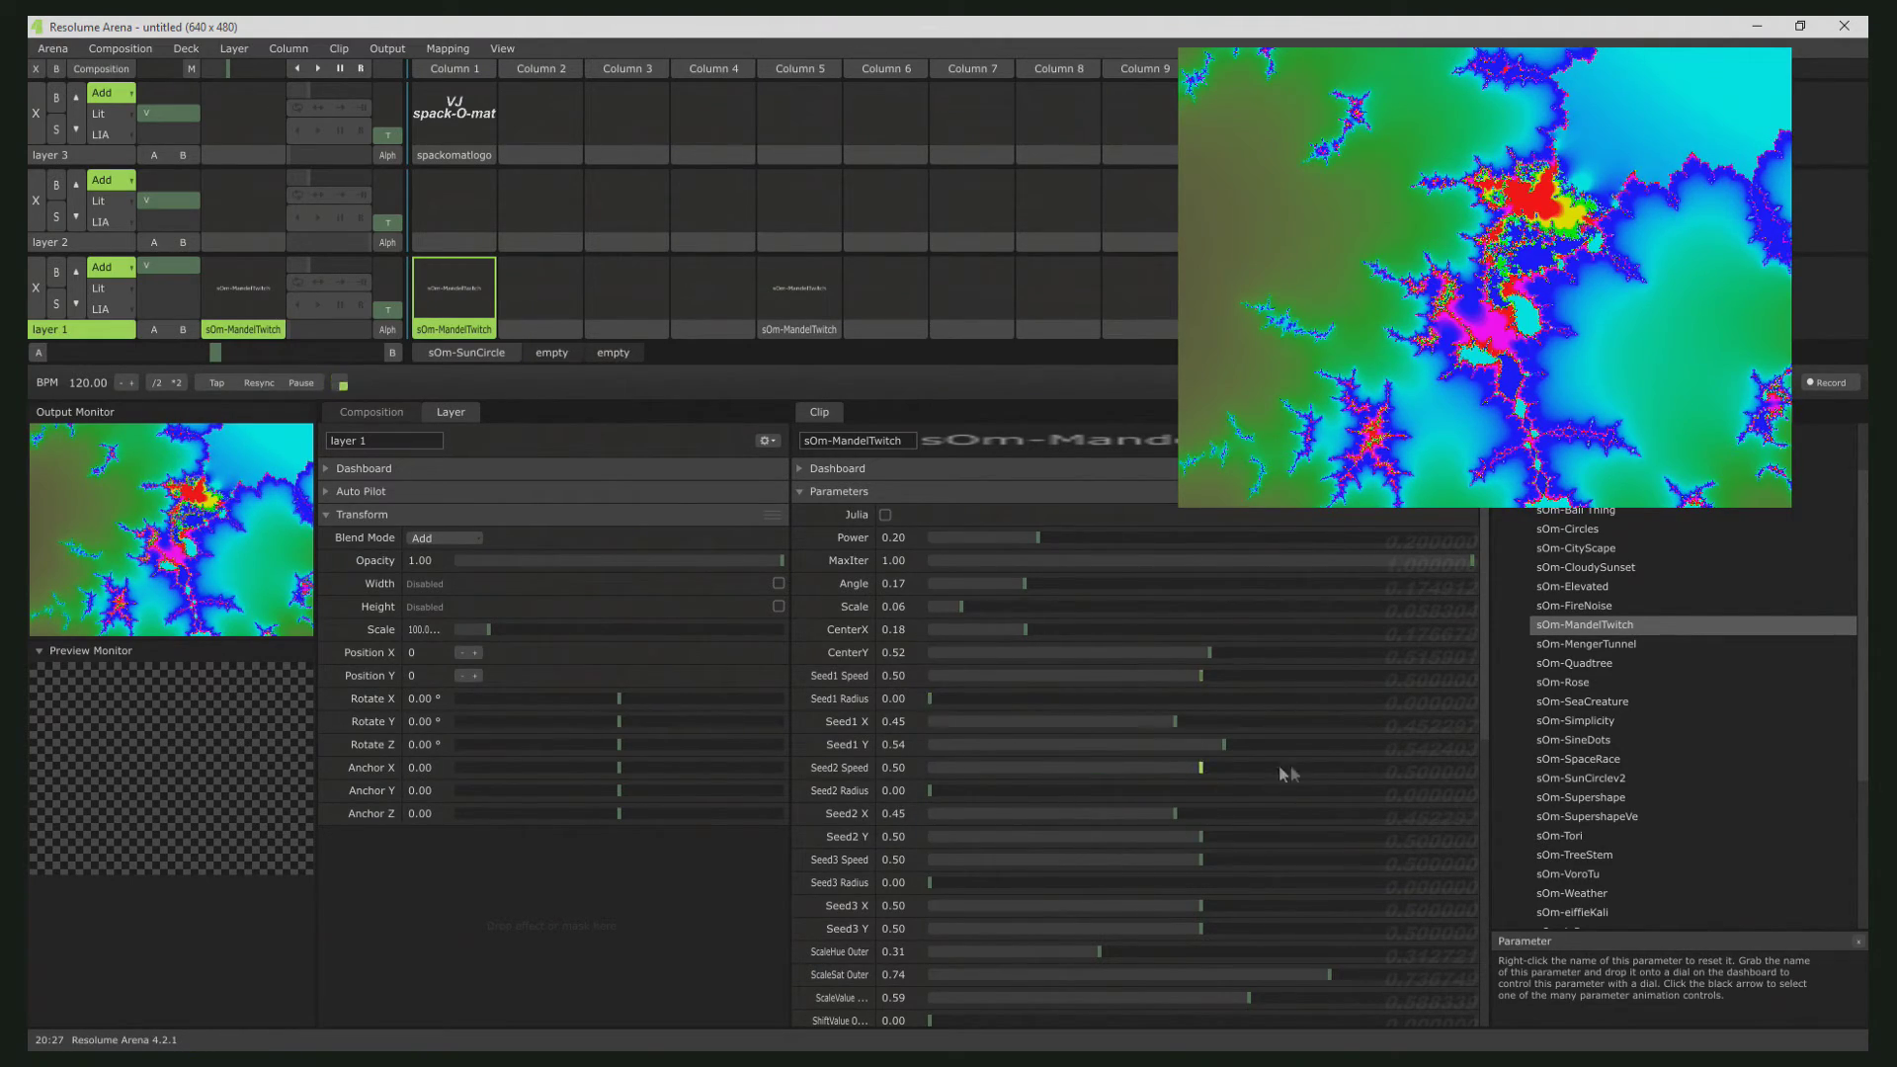
pyautogui.moveTo(1224, 744); pyautogui.dragTo(1196, 781)
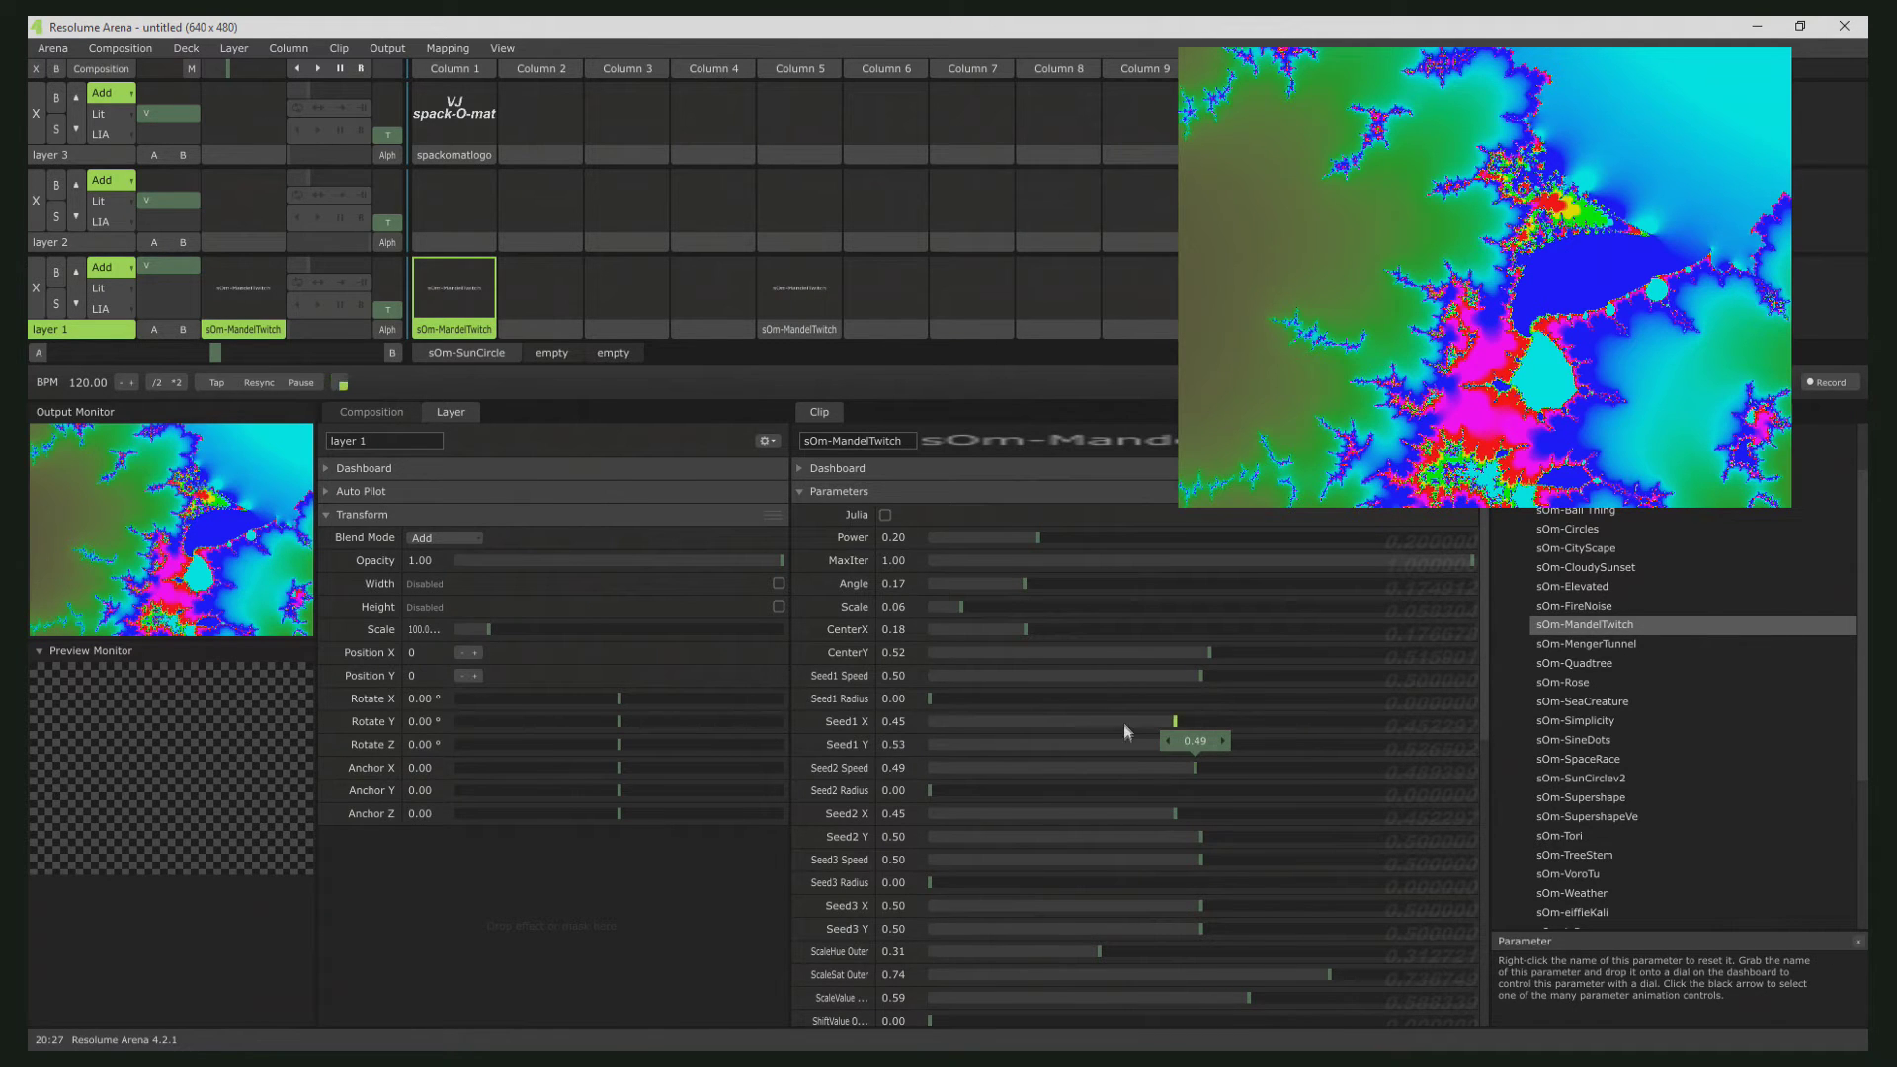
pyautogui.moveTo(1178, 815); pyautogui.dragTo(1148, 868)
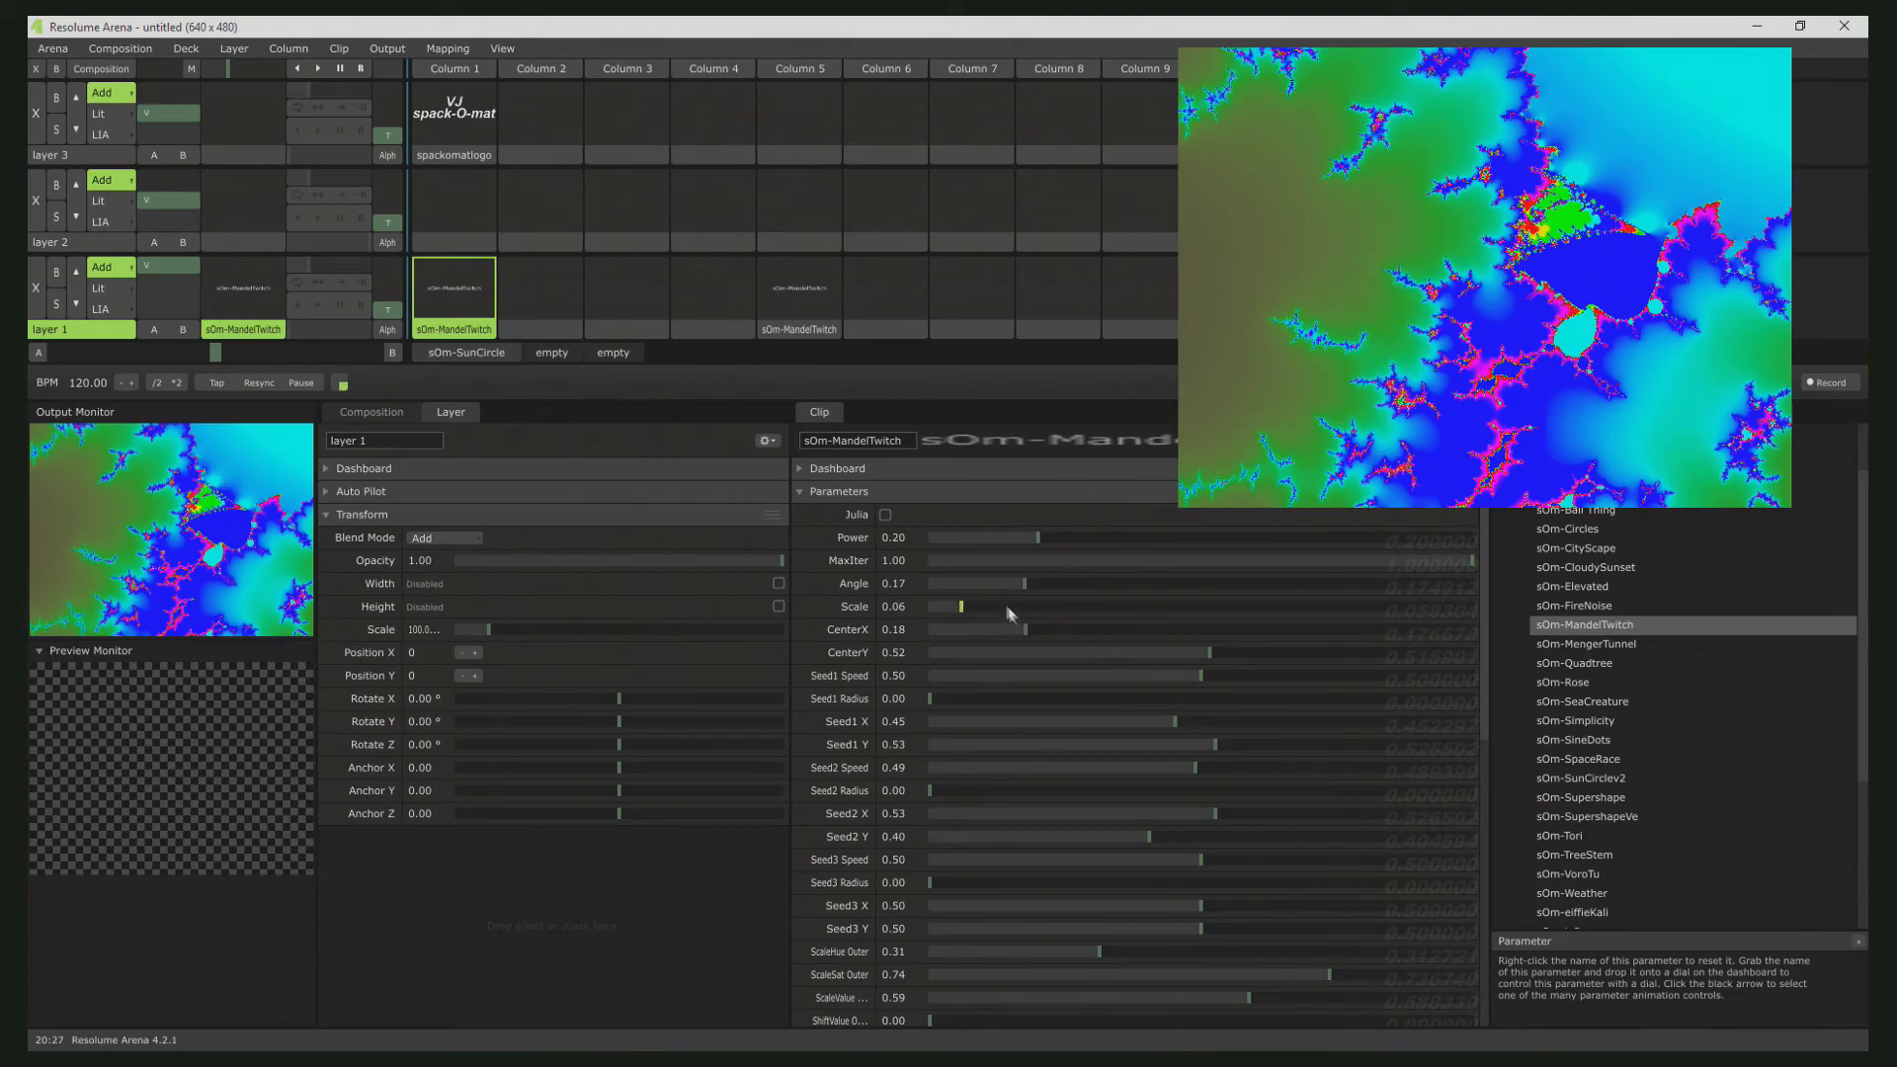
pyautogui.moveTo(1009, 612); pyautogui.dragTo(1119, 583)
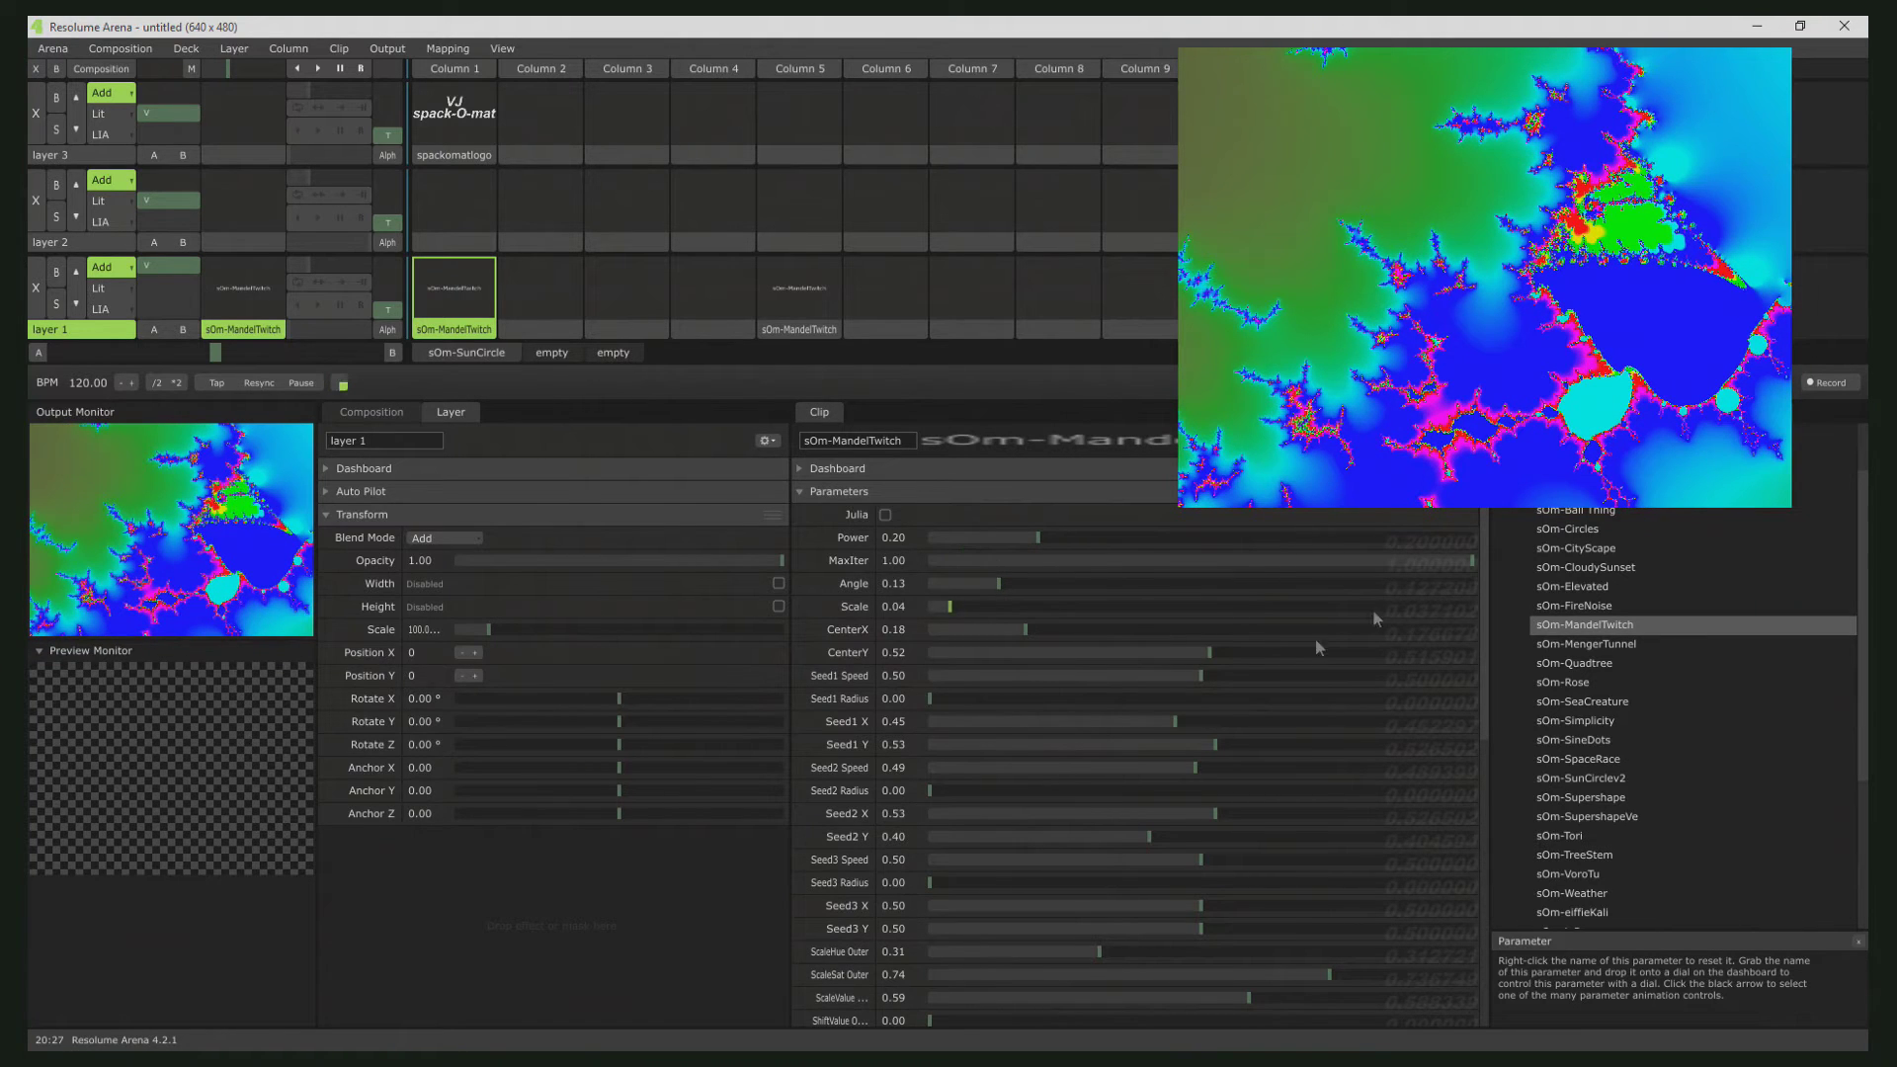
pyautogui.scroll(-3, 1185, 696)
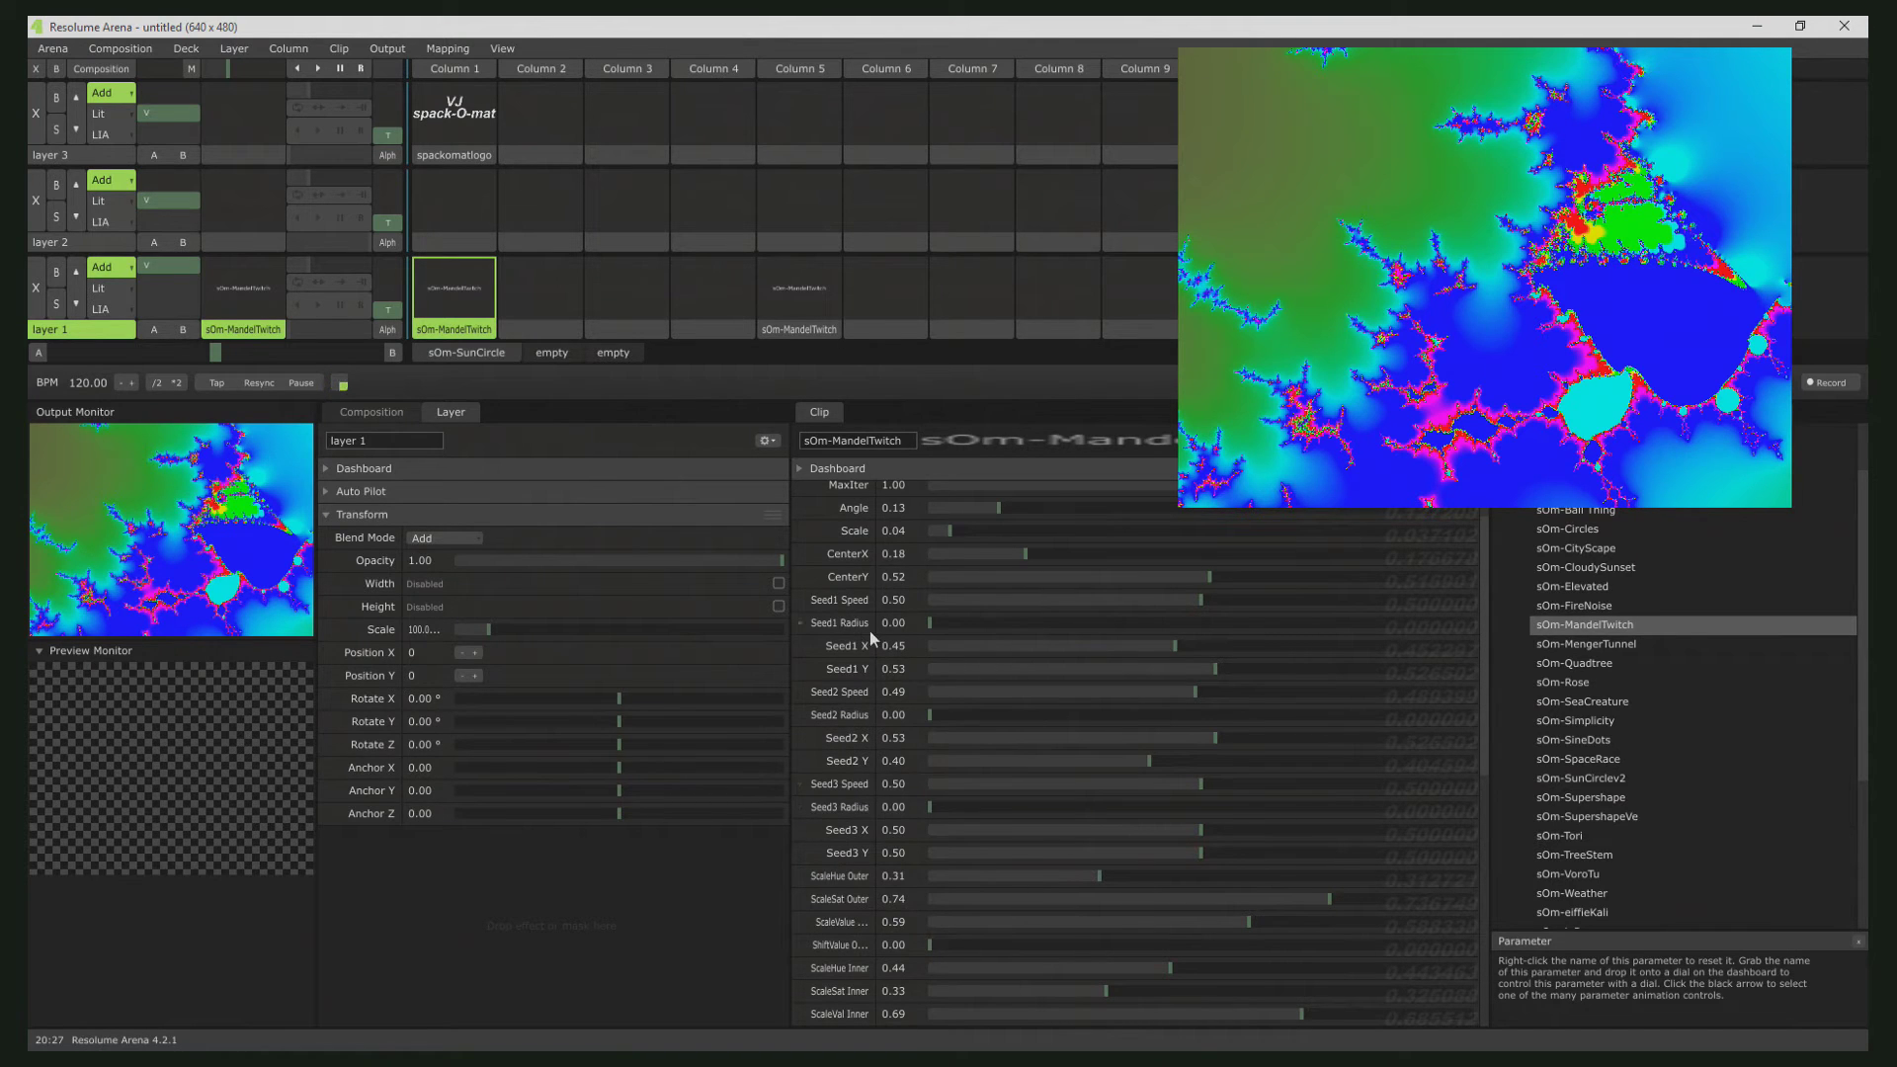
# - Try Seed1 Radius values between 0.02 and 0.06
pyautogui.moveTo(941, 626); pyautogui.dragTo(939, 626)
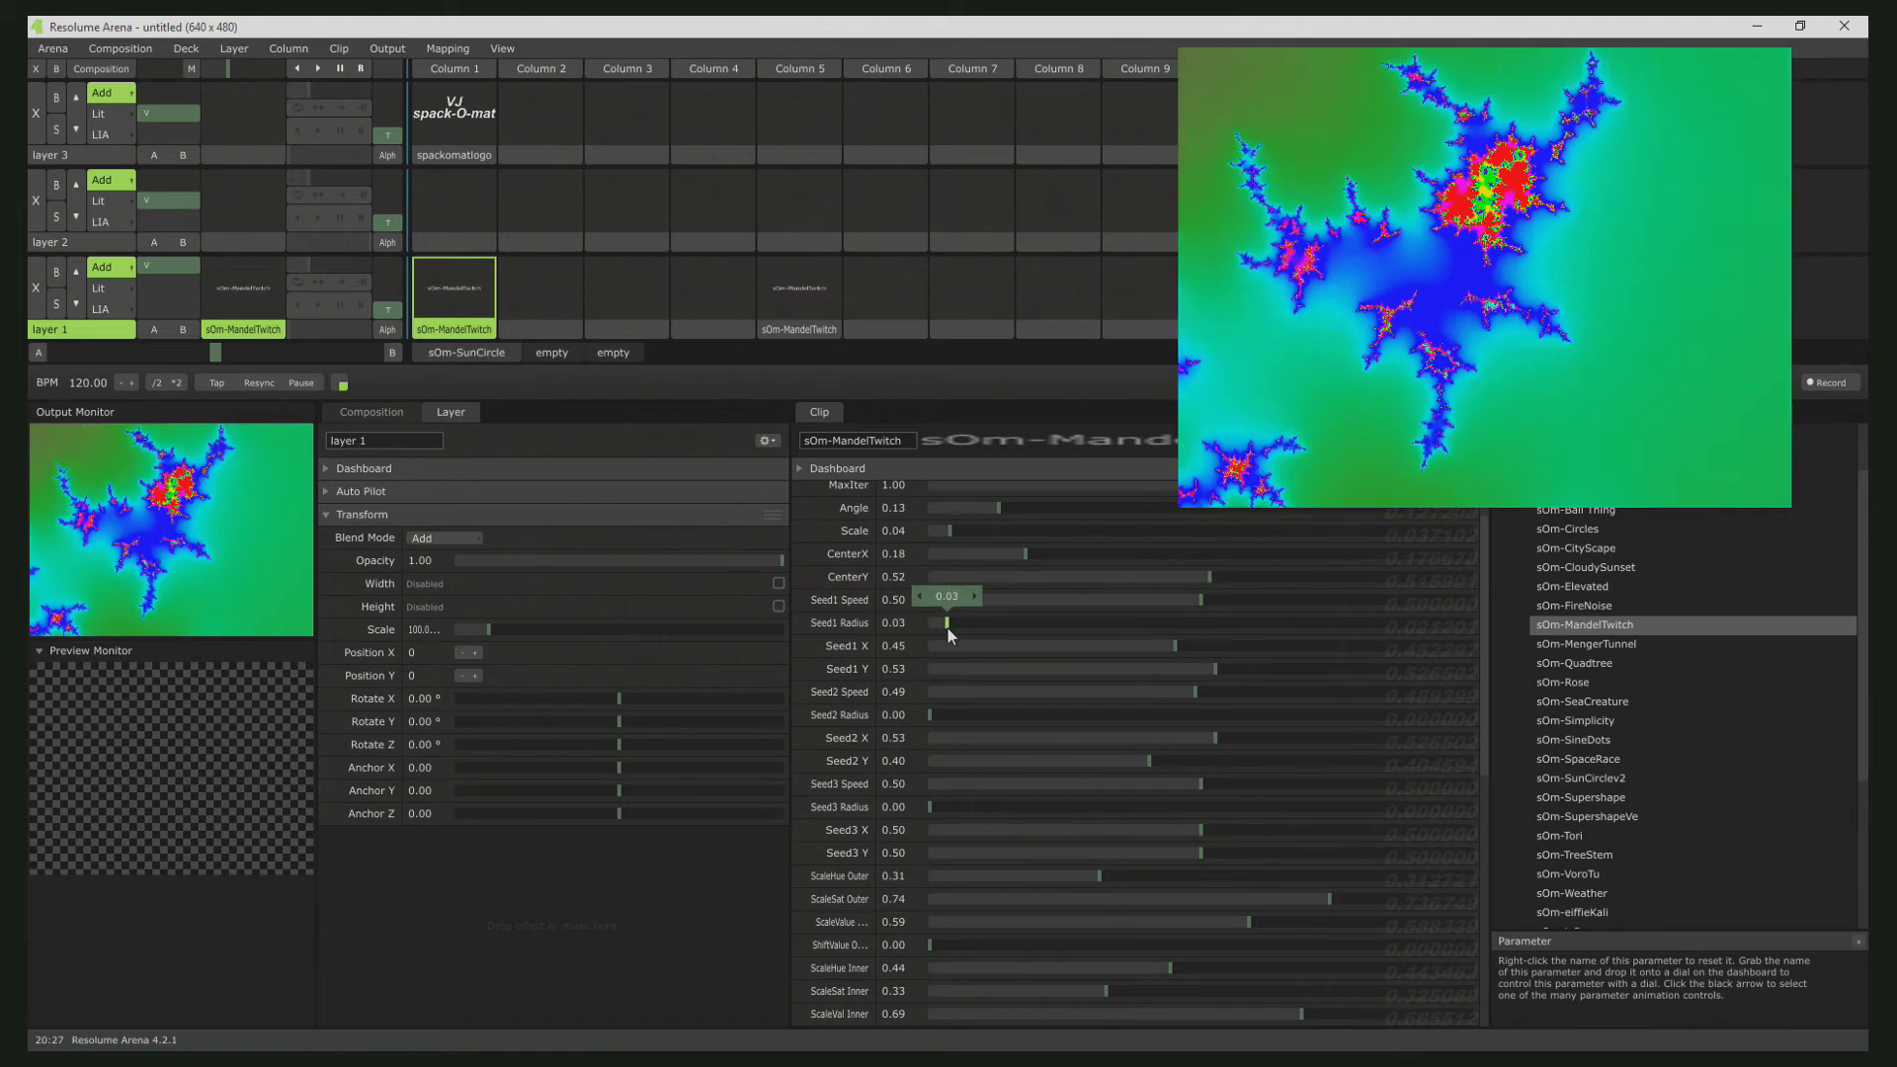
pyautogui.moveTo(946, 628); pyautogui.dragTo(950, 629)
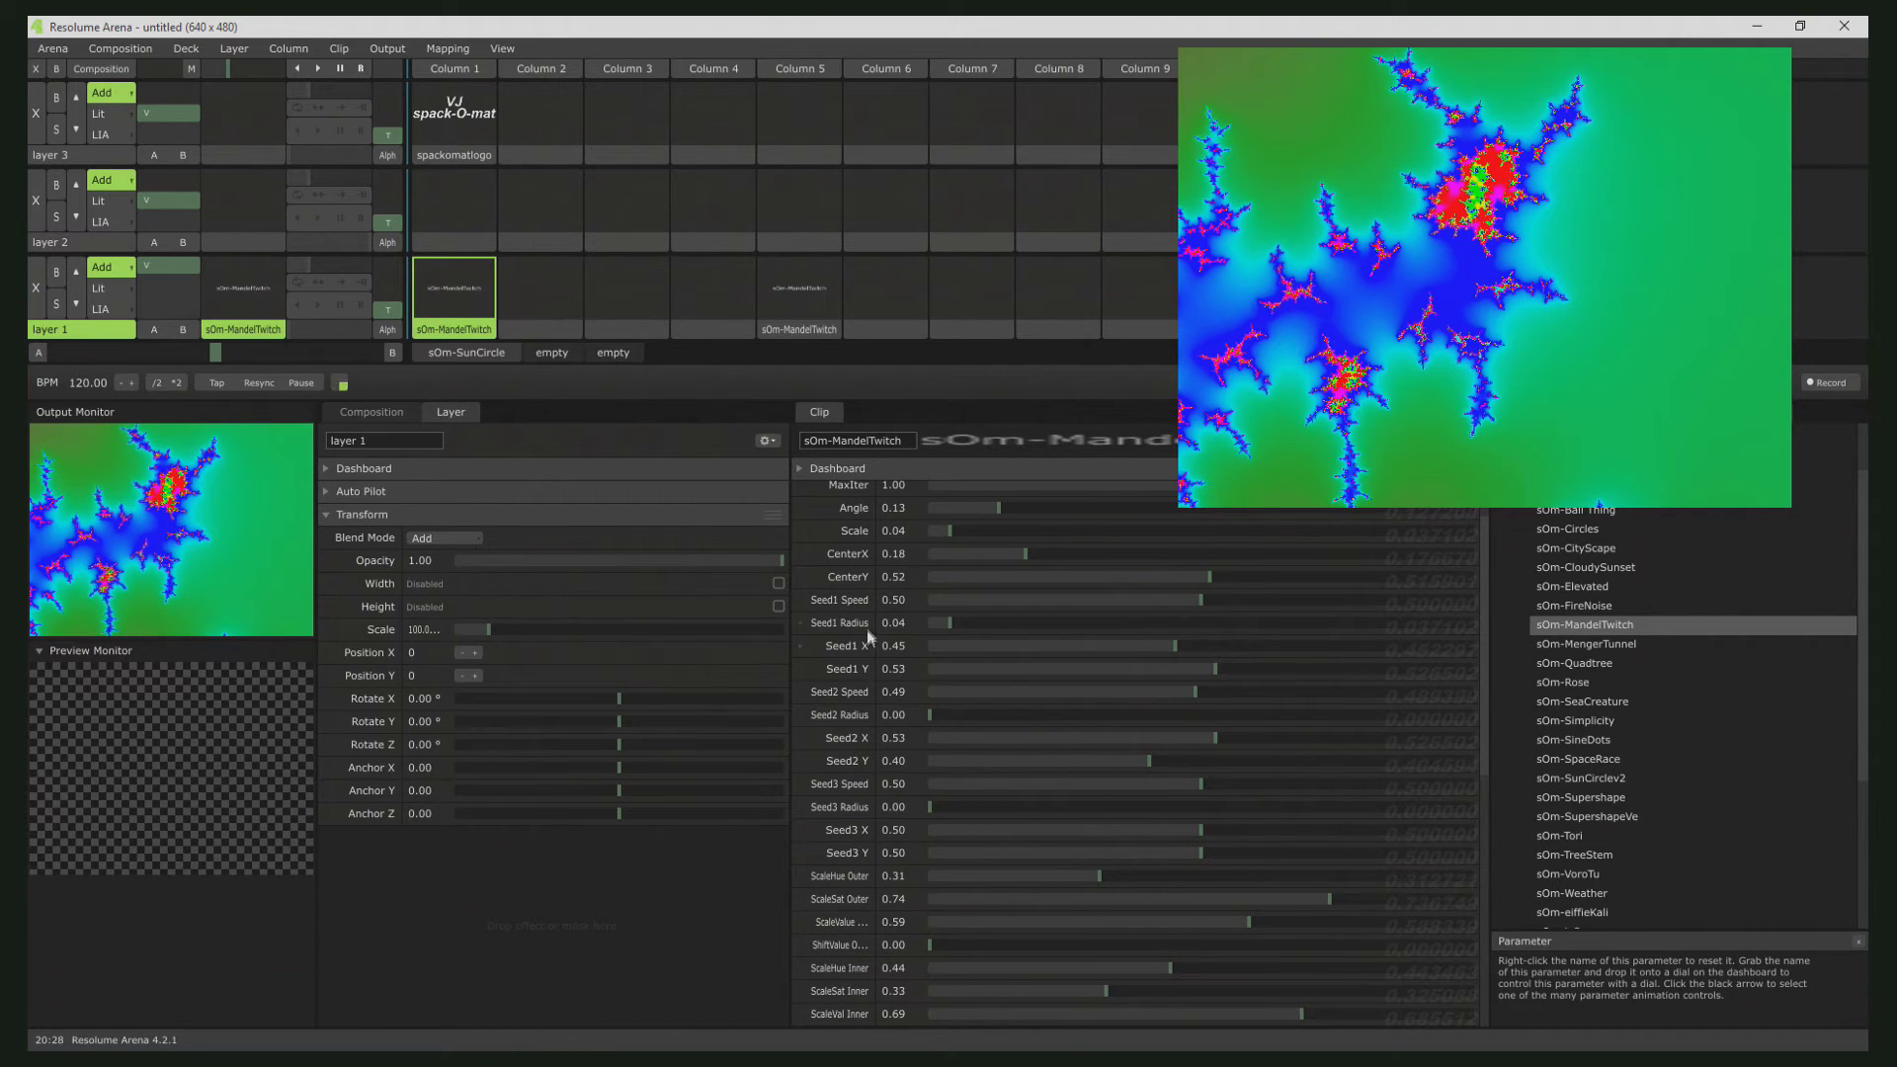
pyautogui.click(964, 625)
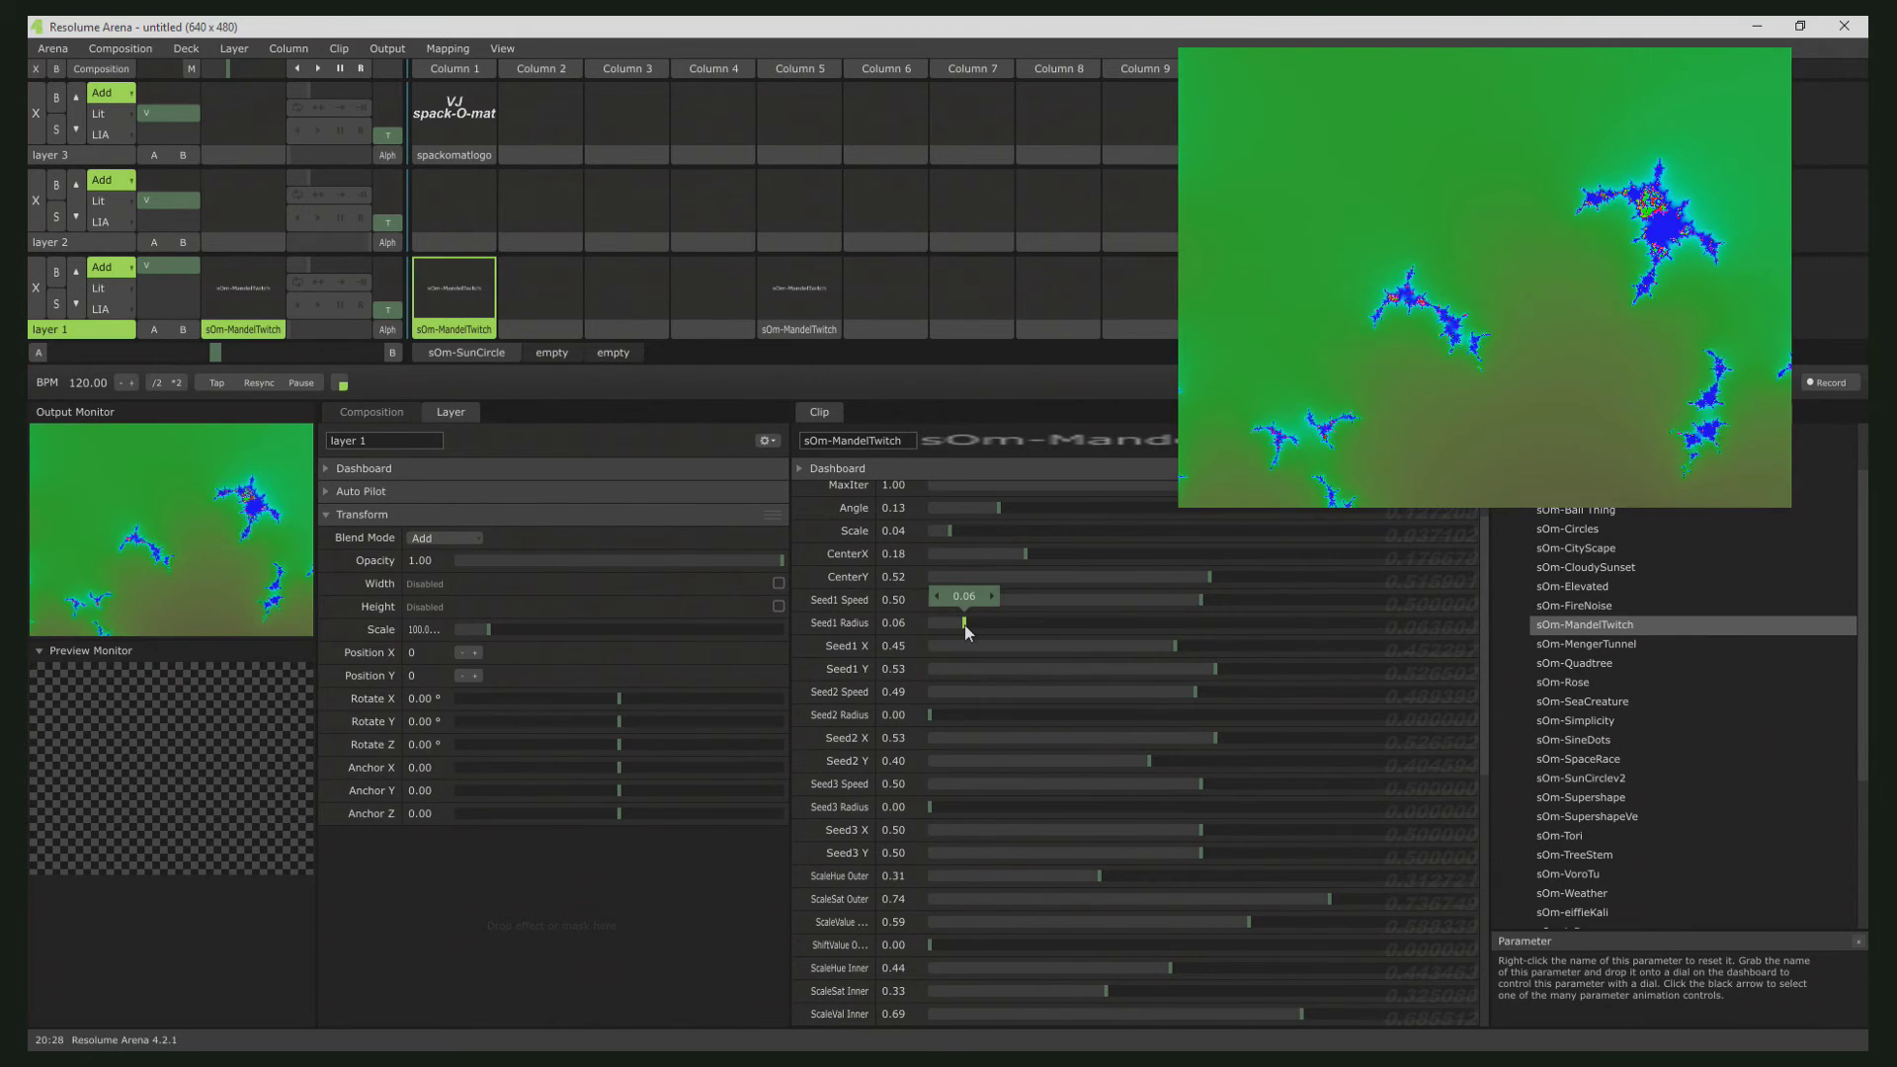
pyautogui.moveTo(964, 624); pyautogui.dragTo(939, 629)
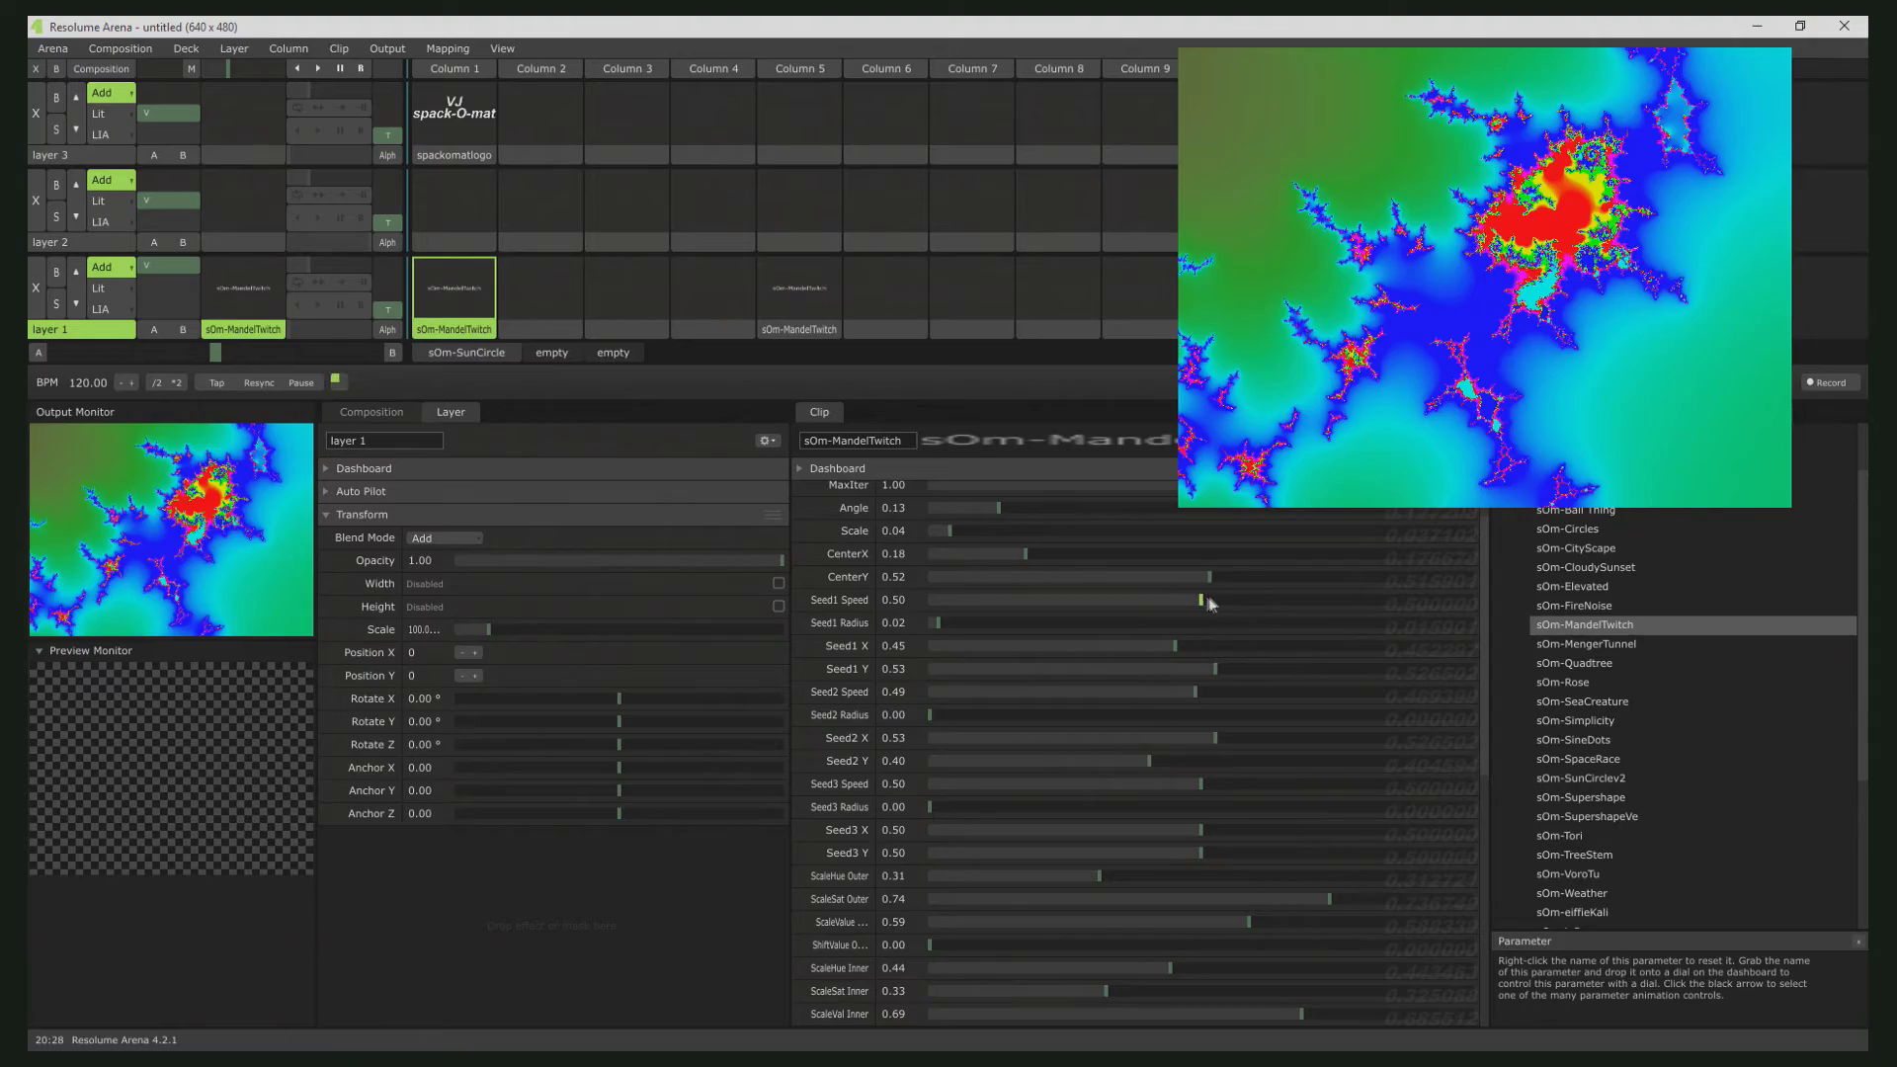
# - Speed Seed1 up to 0.91, widen its radius, and slow Seed2 Speed to 0.05
pyautogui.moveTo(1207, 600); pyautogui.dragTo(1423, 619)
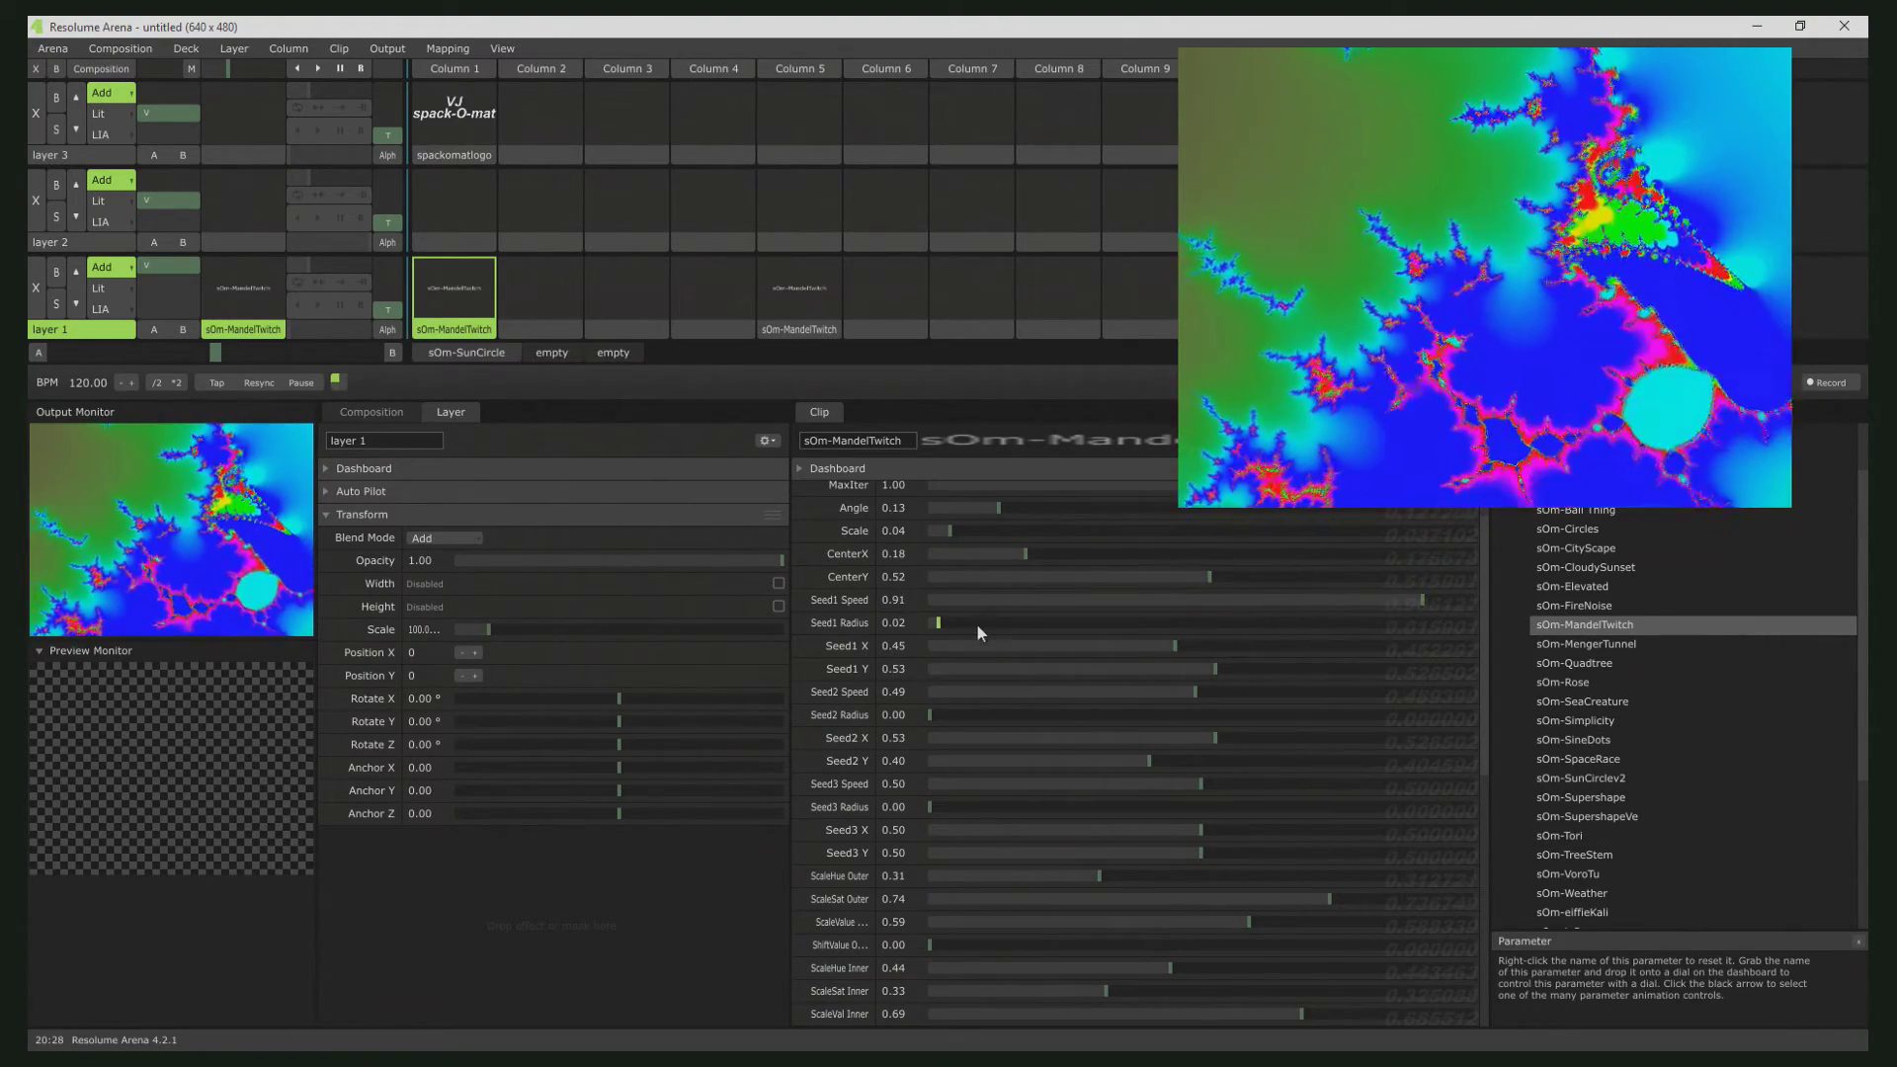
pyautogui.moveTo(976, 623)
pyautogui.mouseDown()
pyautogui.moveTo(1156, 626)
pyautogui.moveTo(933, 637)
pyautogui.moveTo(964, 630)
pyautogui.mouseUp()
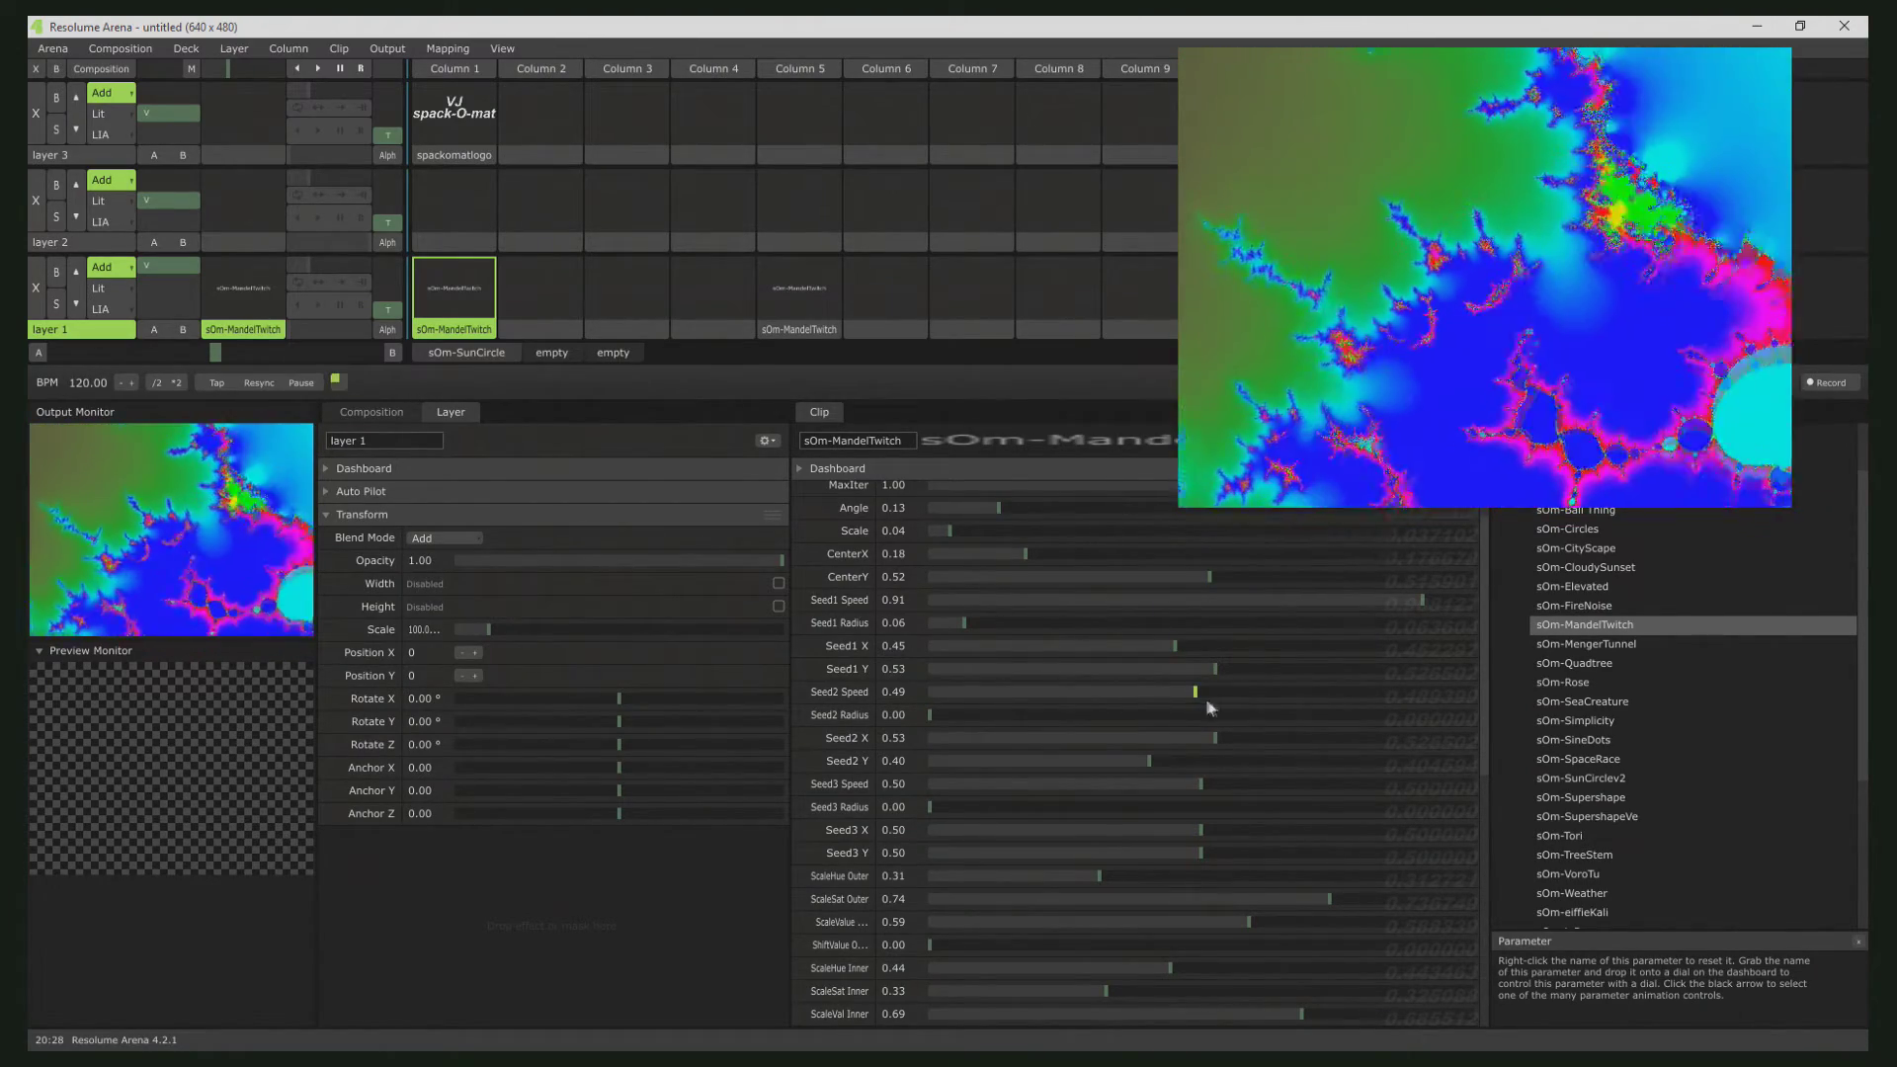
pyautogui.moveTo(1205, 697); pyautogui.dragTo(1013, 720)
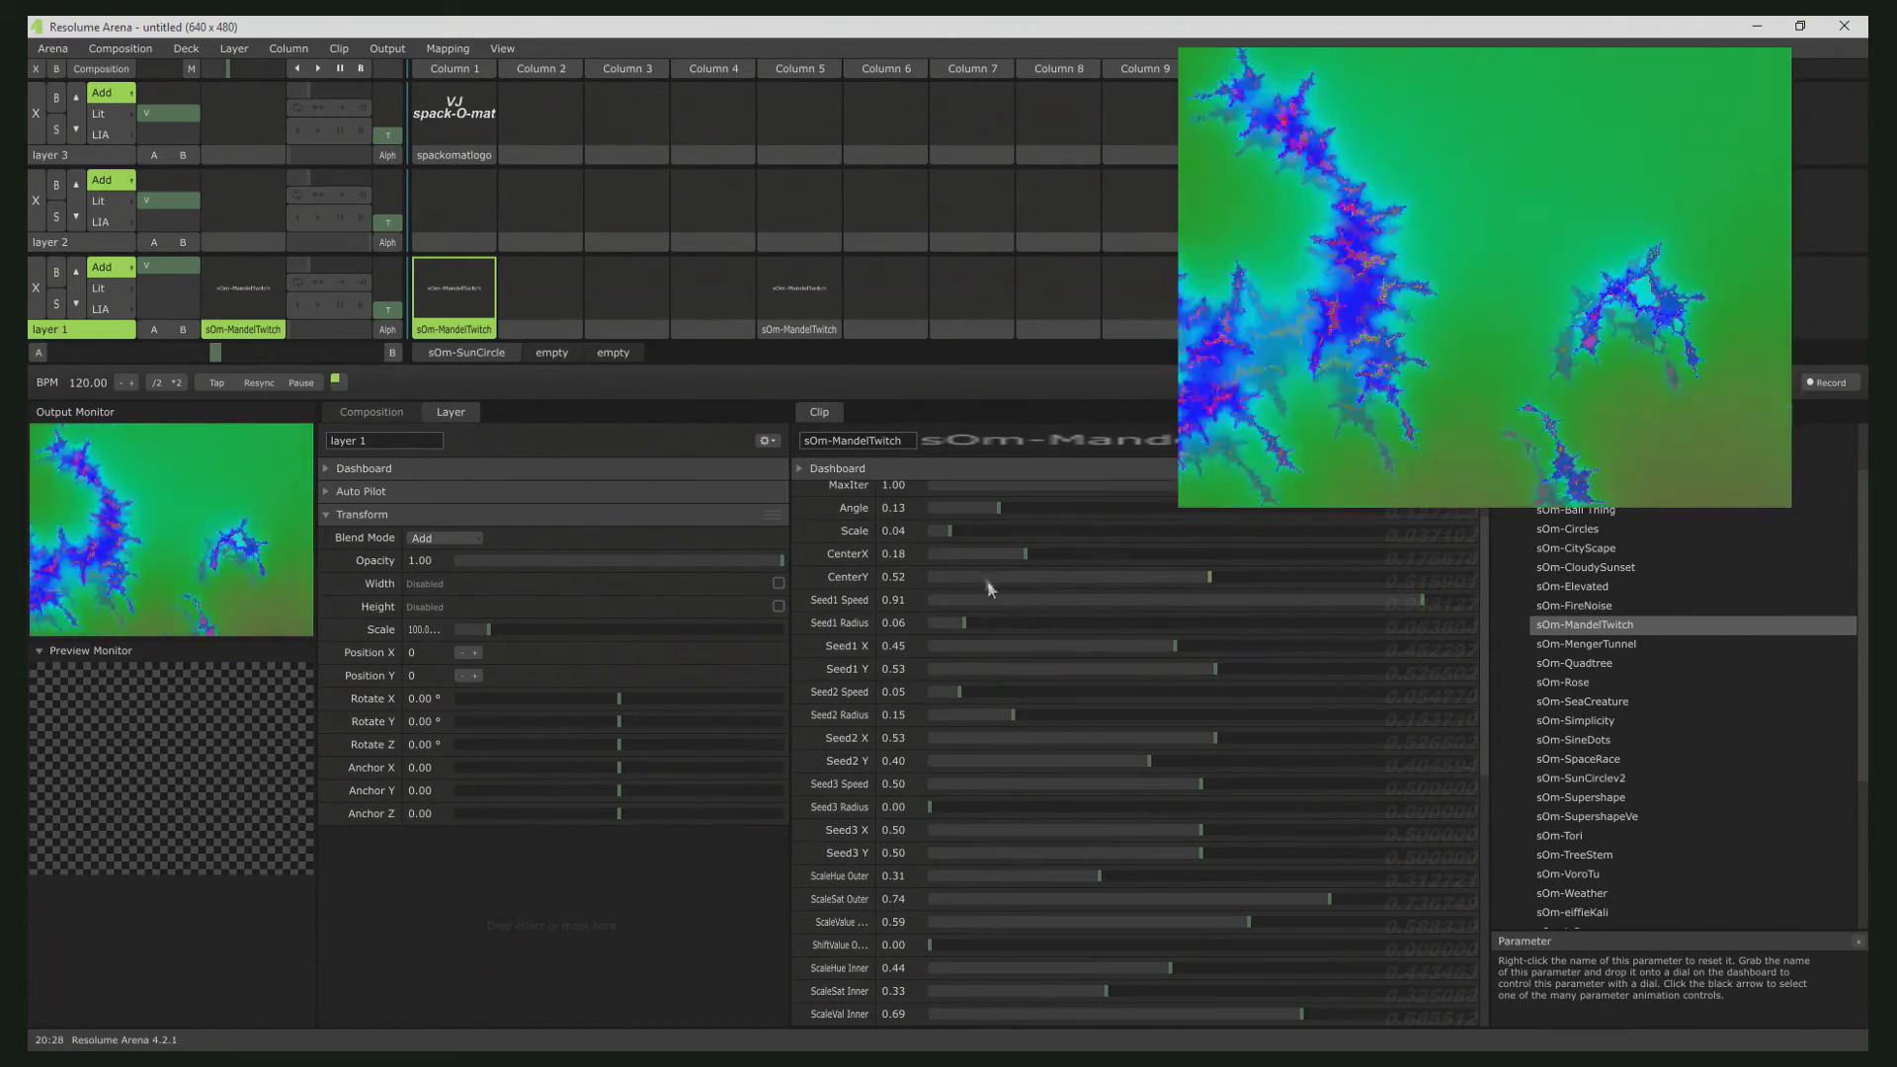
pyautogui.scroll(2, 990, 588)
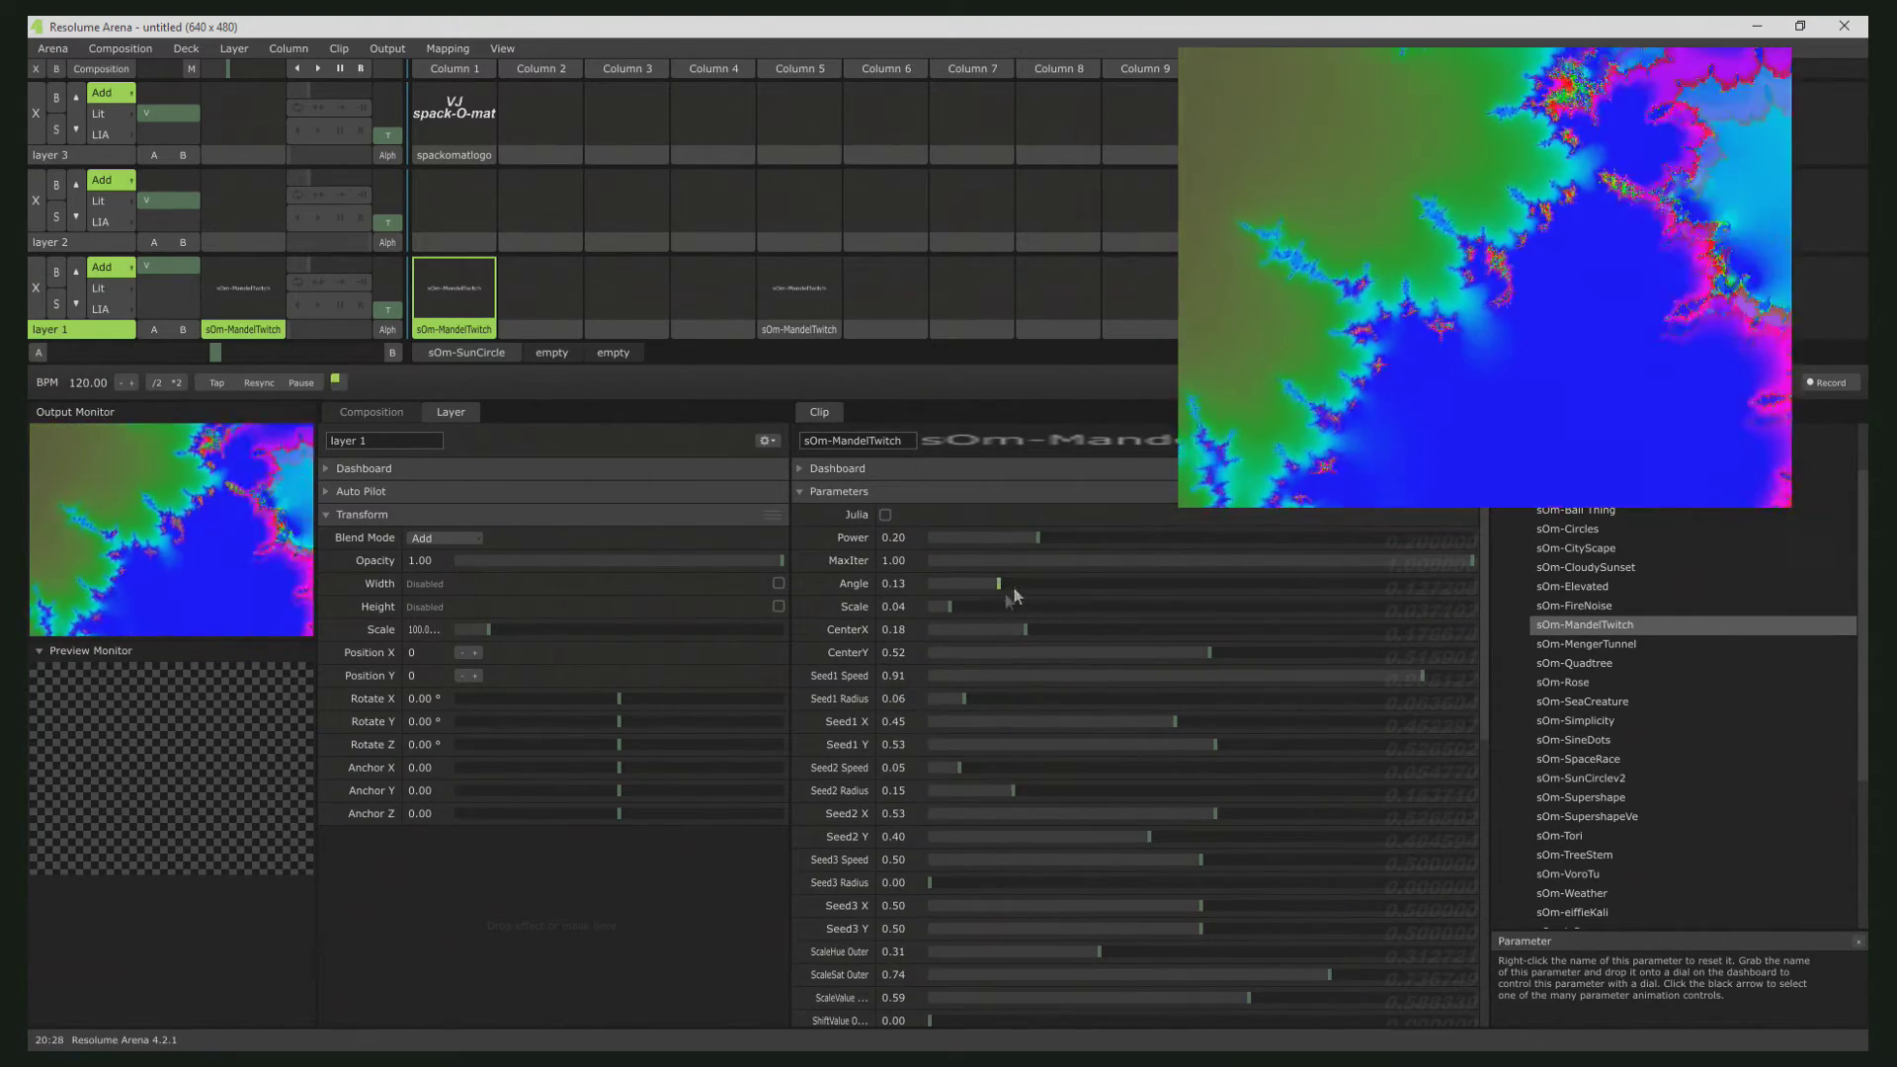
# - Zoom the fractal out a little and raise Seed3 Speed to 0.69
pyautogui.moveTo(950, 605); pyautogui.dragTo(1010, 624)
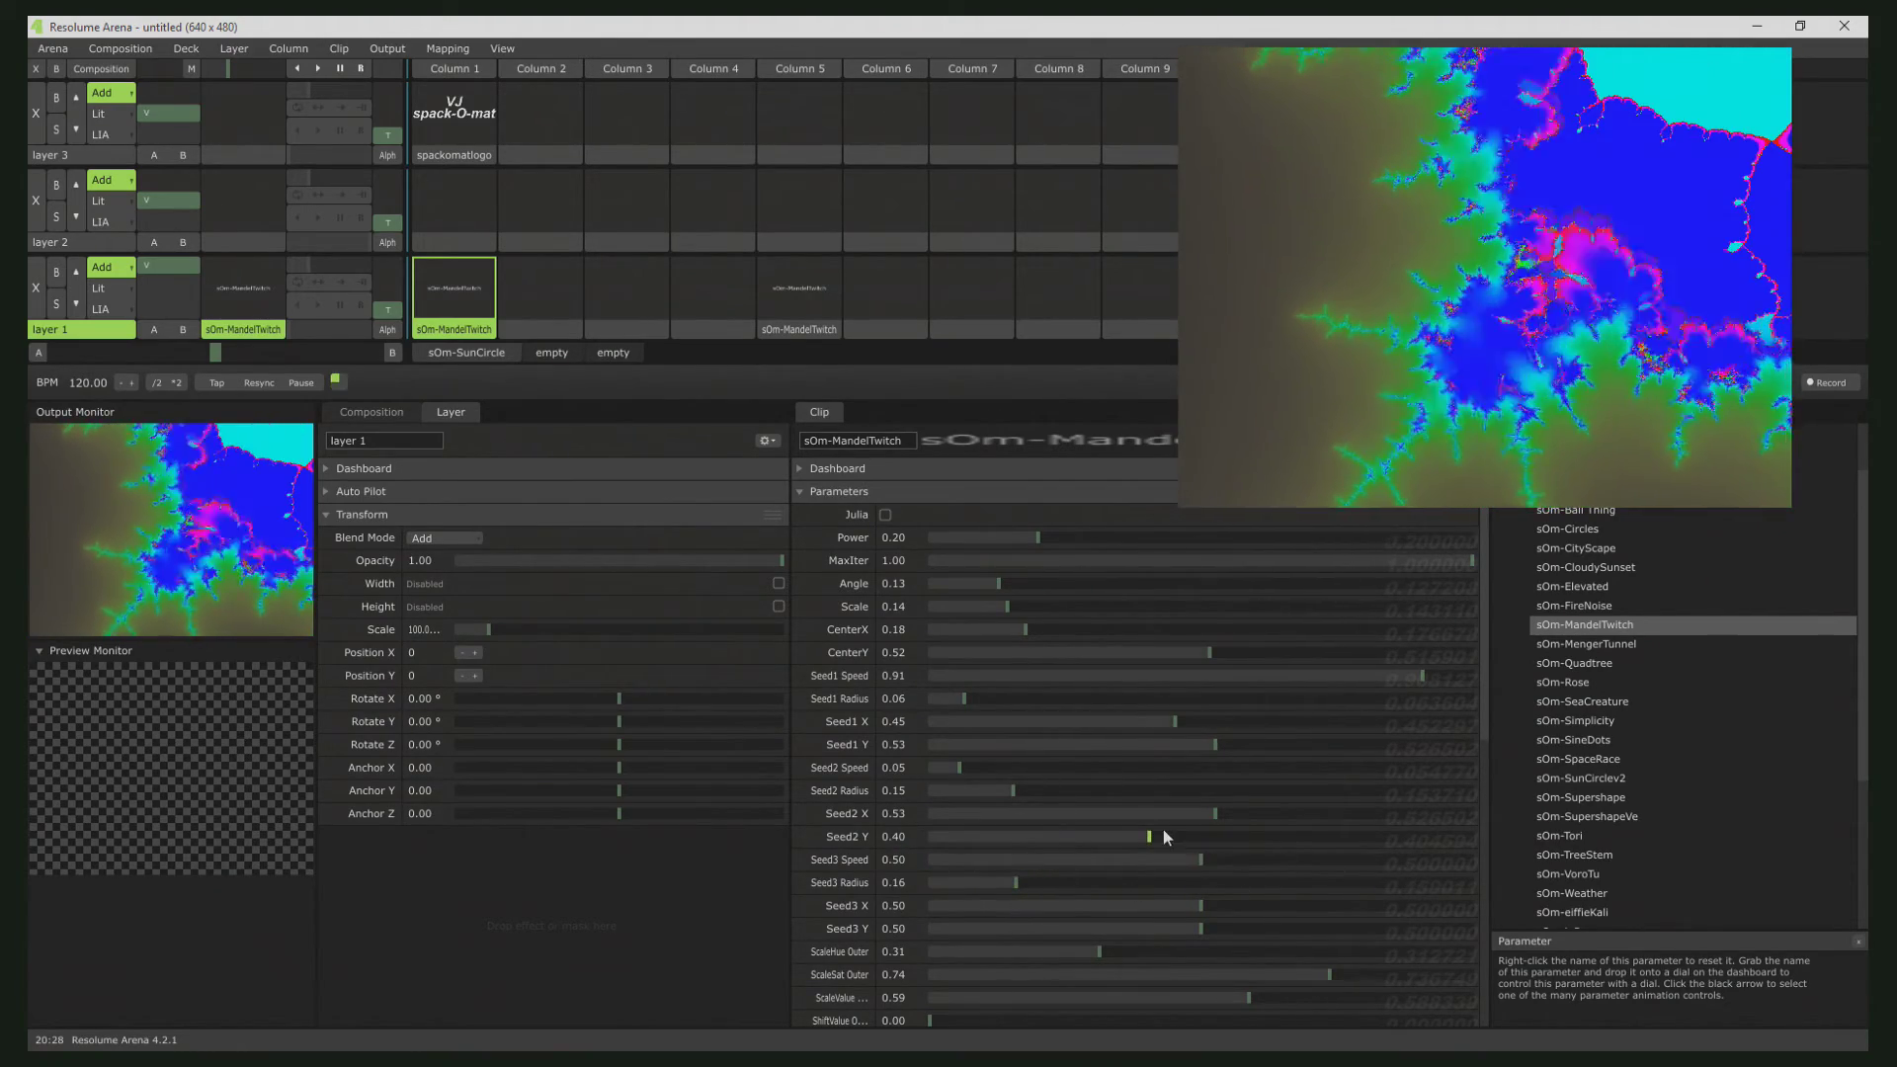
pyautogui.moveTo(1201, 859); pyautogui.dragTo(1300, 869)
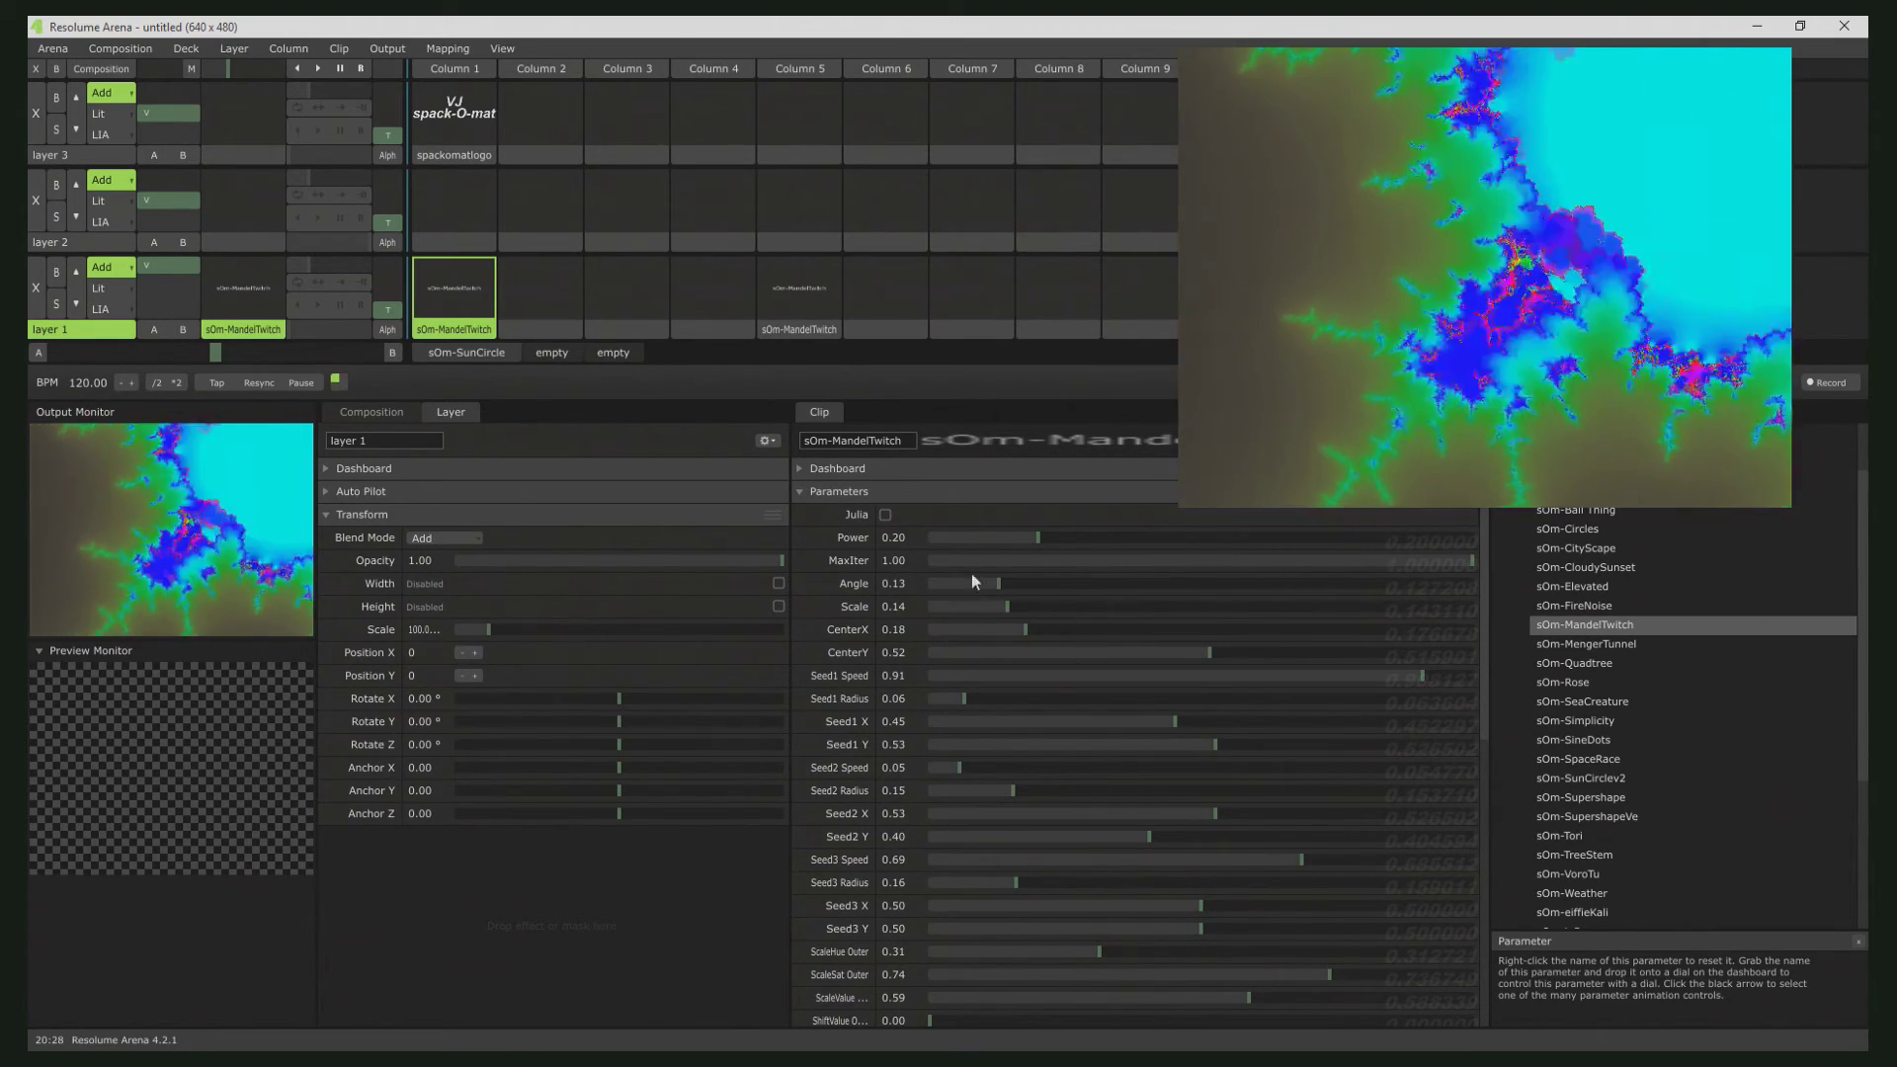
pyautogui.moveTo(1009, 618); pyautogui.dragTo(1105, 621)
# - Set CenterY 0.38, Angle 0, and pan CenterX to 0.57
pyautogui.moveTo(1209, 653); pyautogui.dragTo(1106, 658)
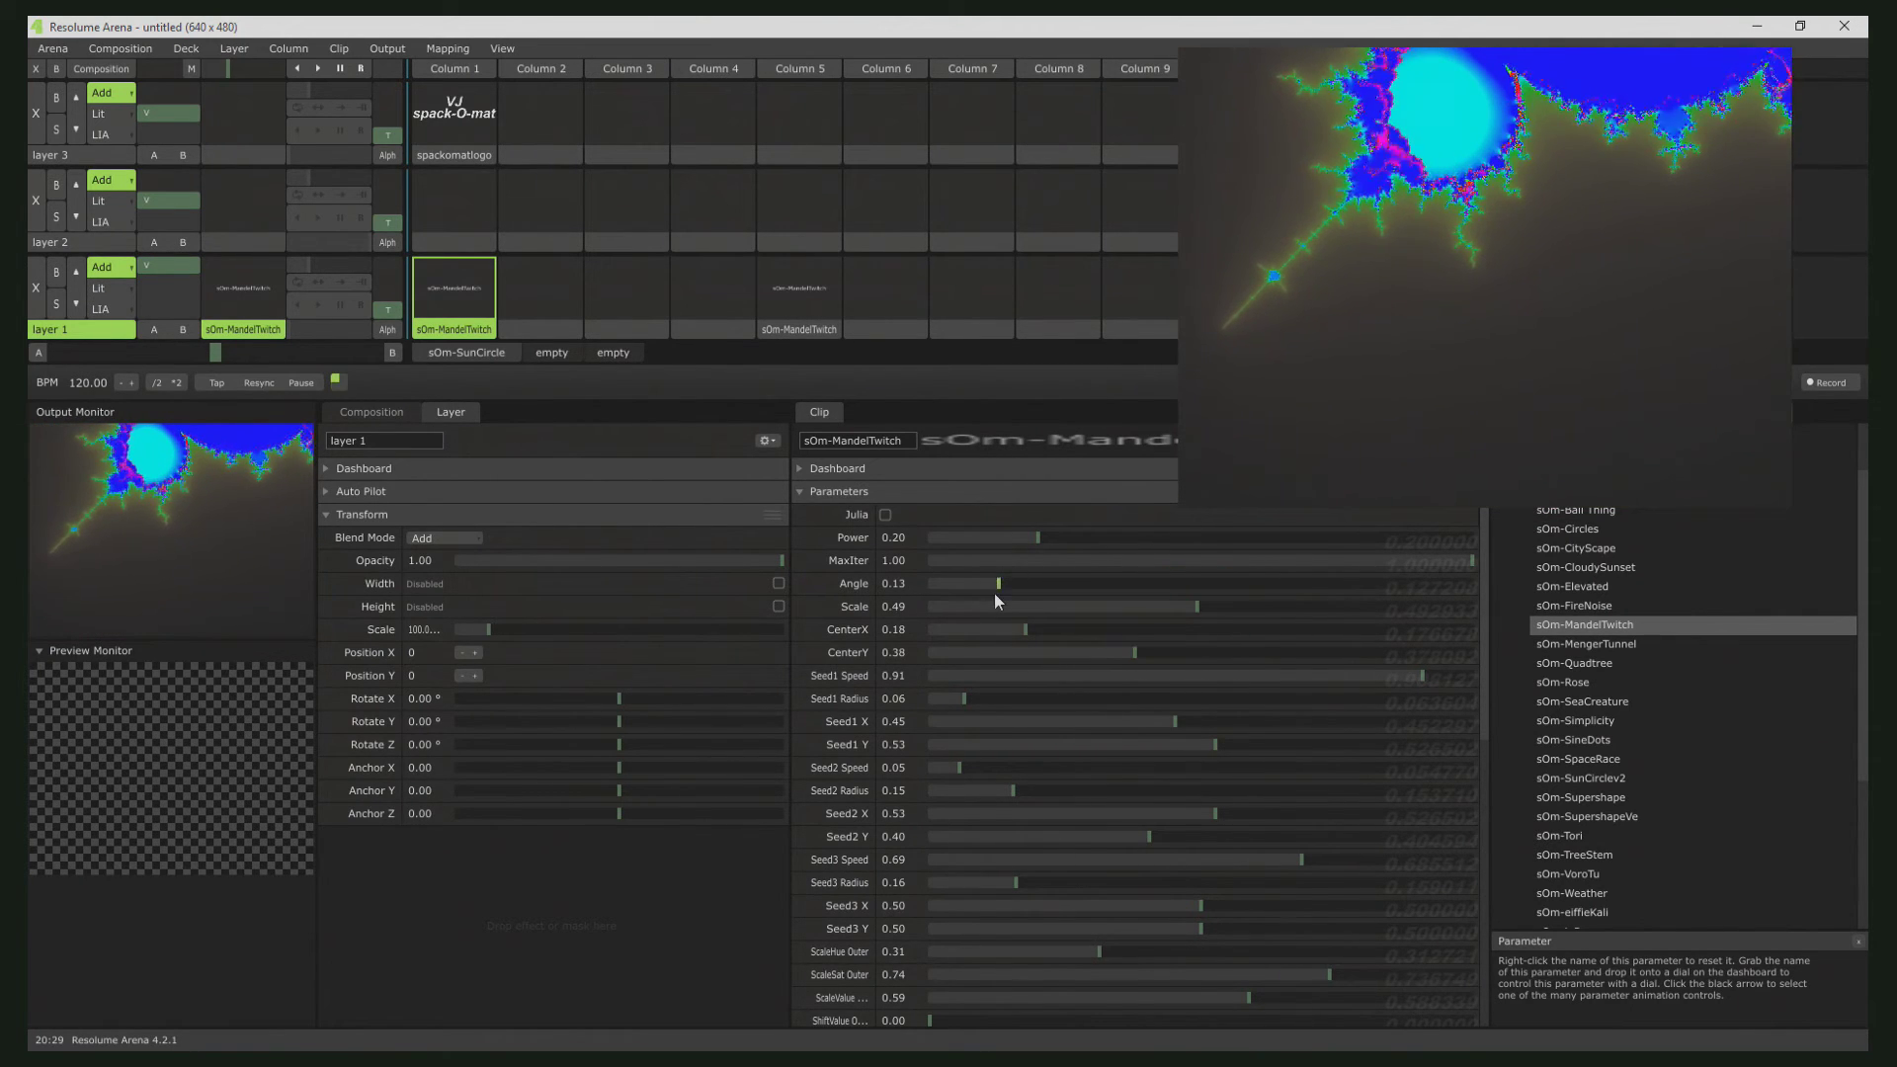
pyautogui.moveTo(1000, 585); pyautogui.dragTo(806, 584)
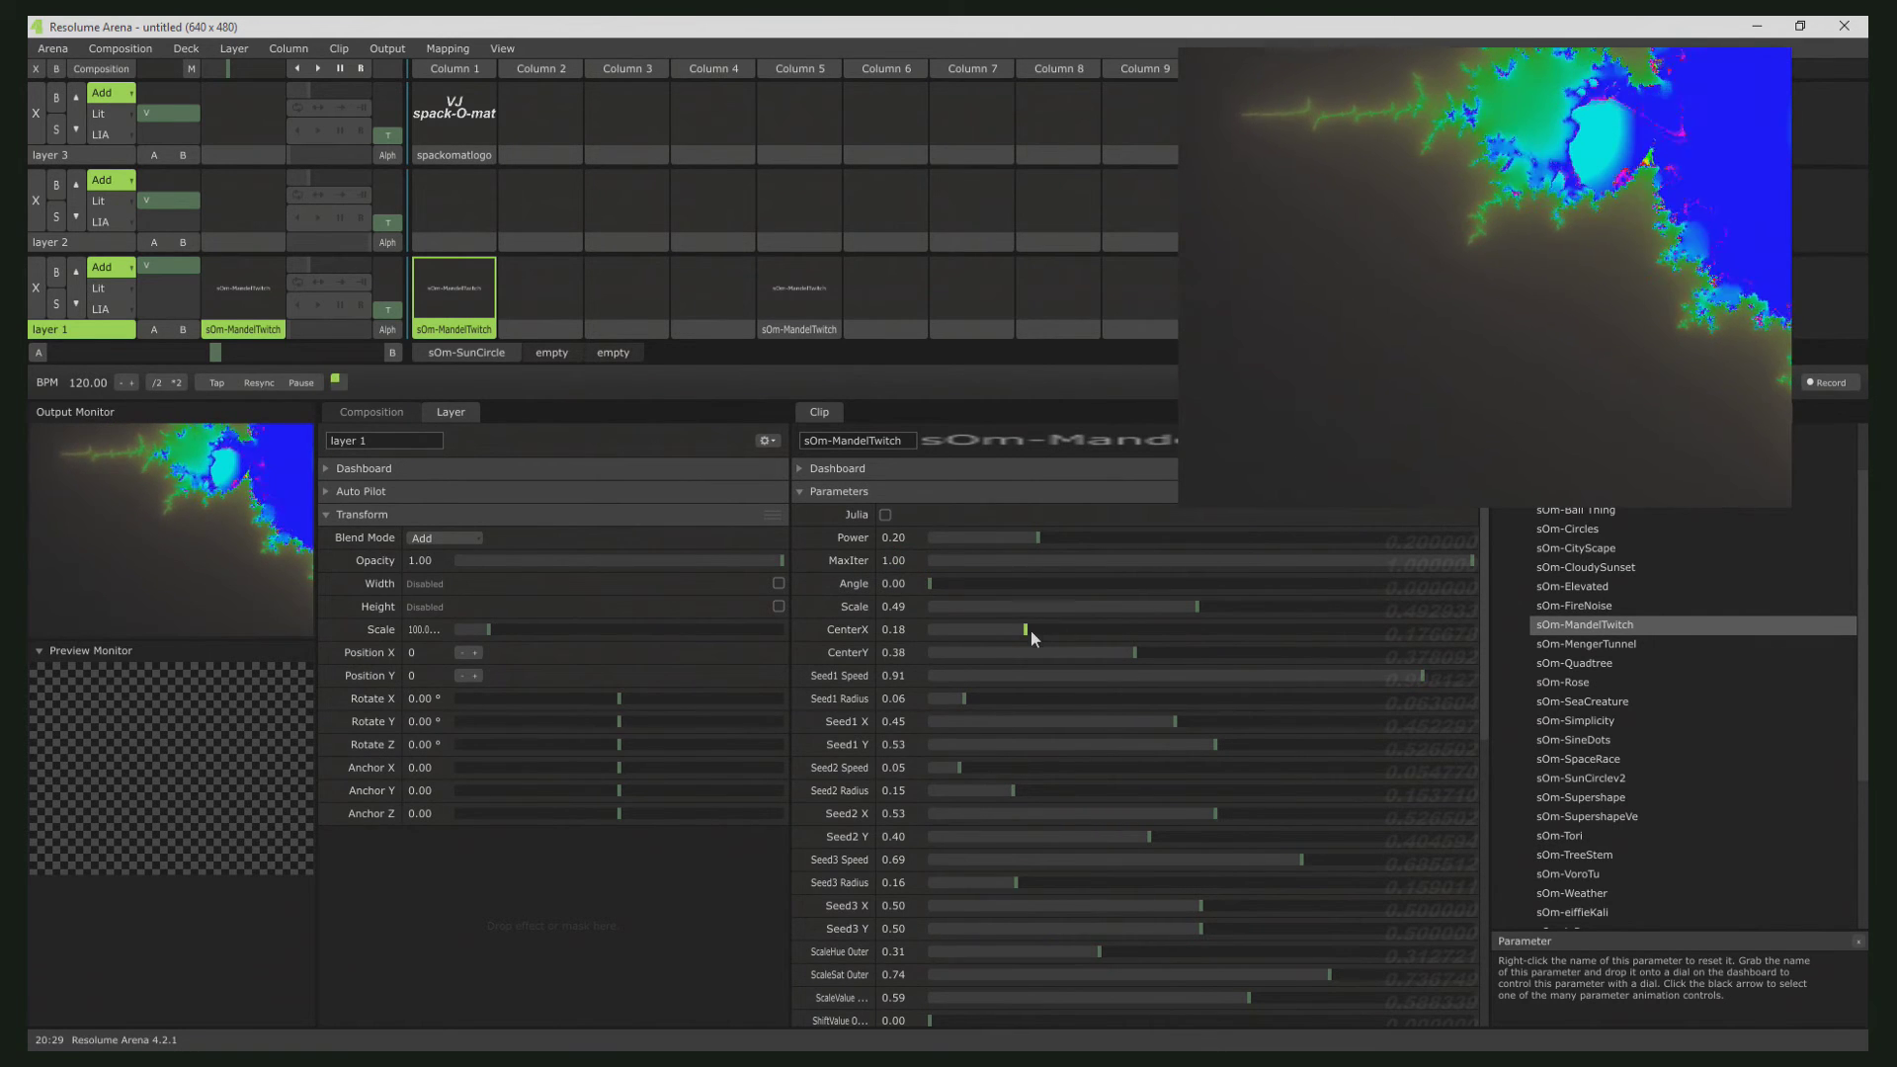
pyautogui.moveTo(1028, 630); pyautogui.dragTo(950, 607)
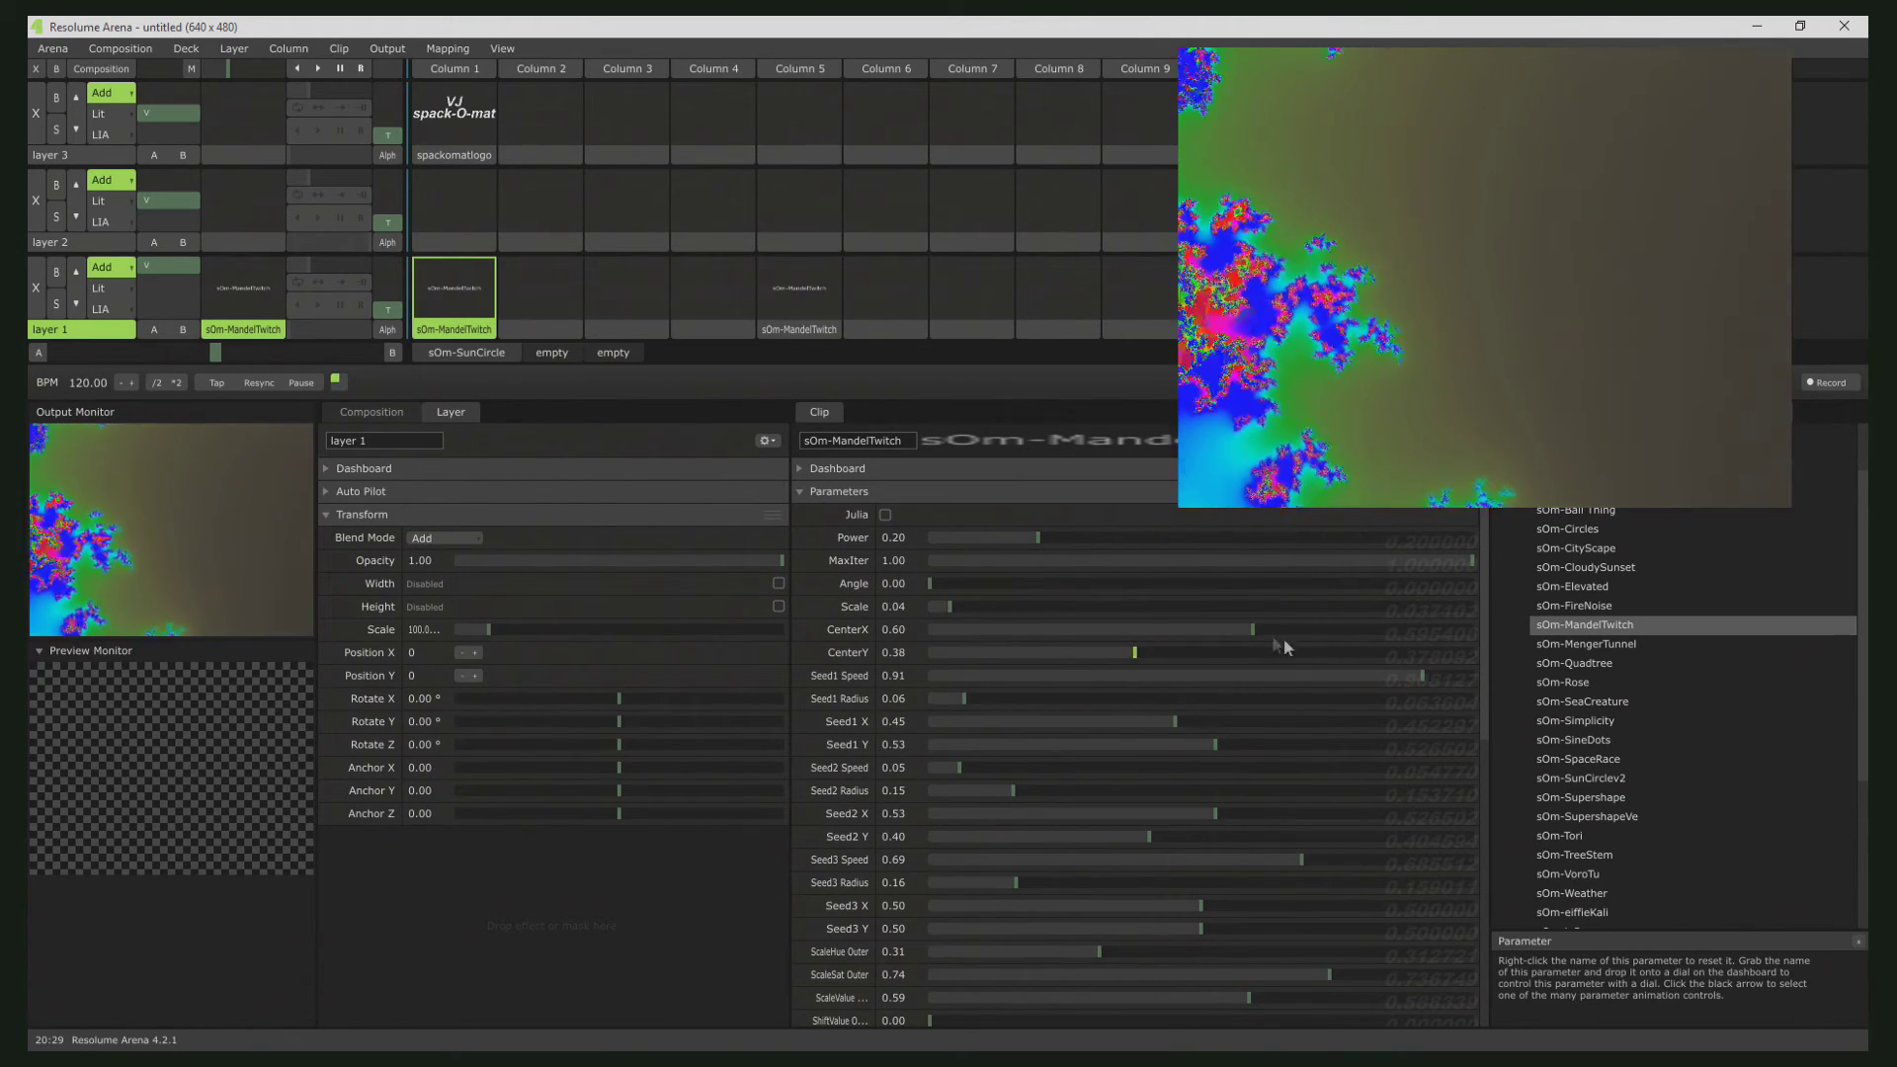
pyautogui.moveTo(1253, 629)
pyautogui.mouseDown()
pyautogui.moveTo(1173, 631)
pyautogui.moveTo(1235, 628)
pyautogui.mouseUp()
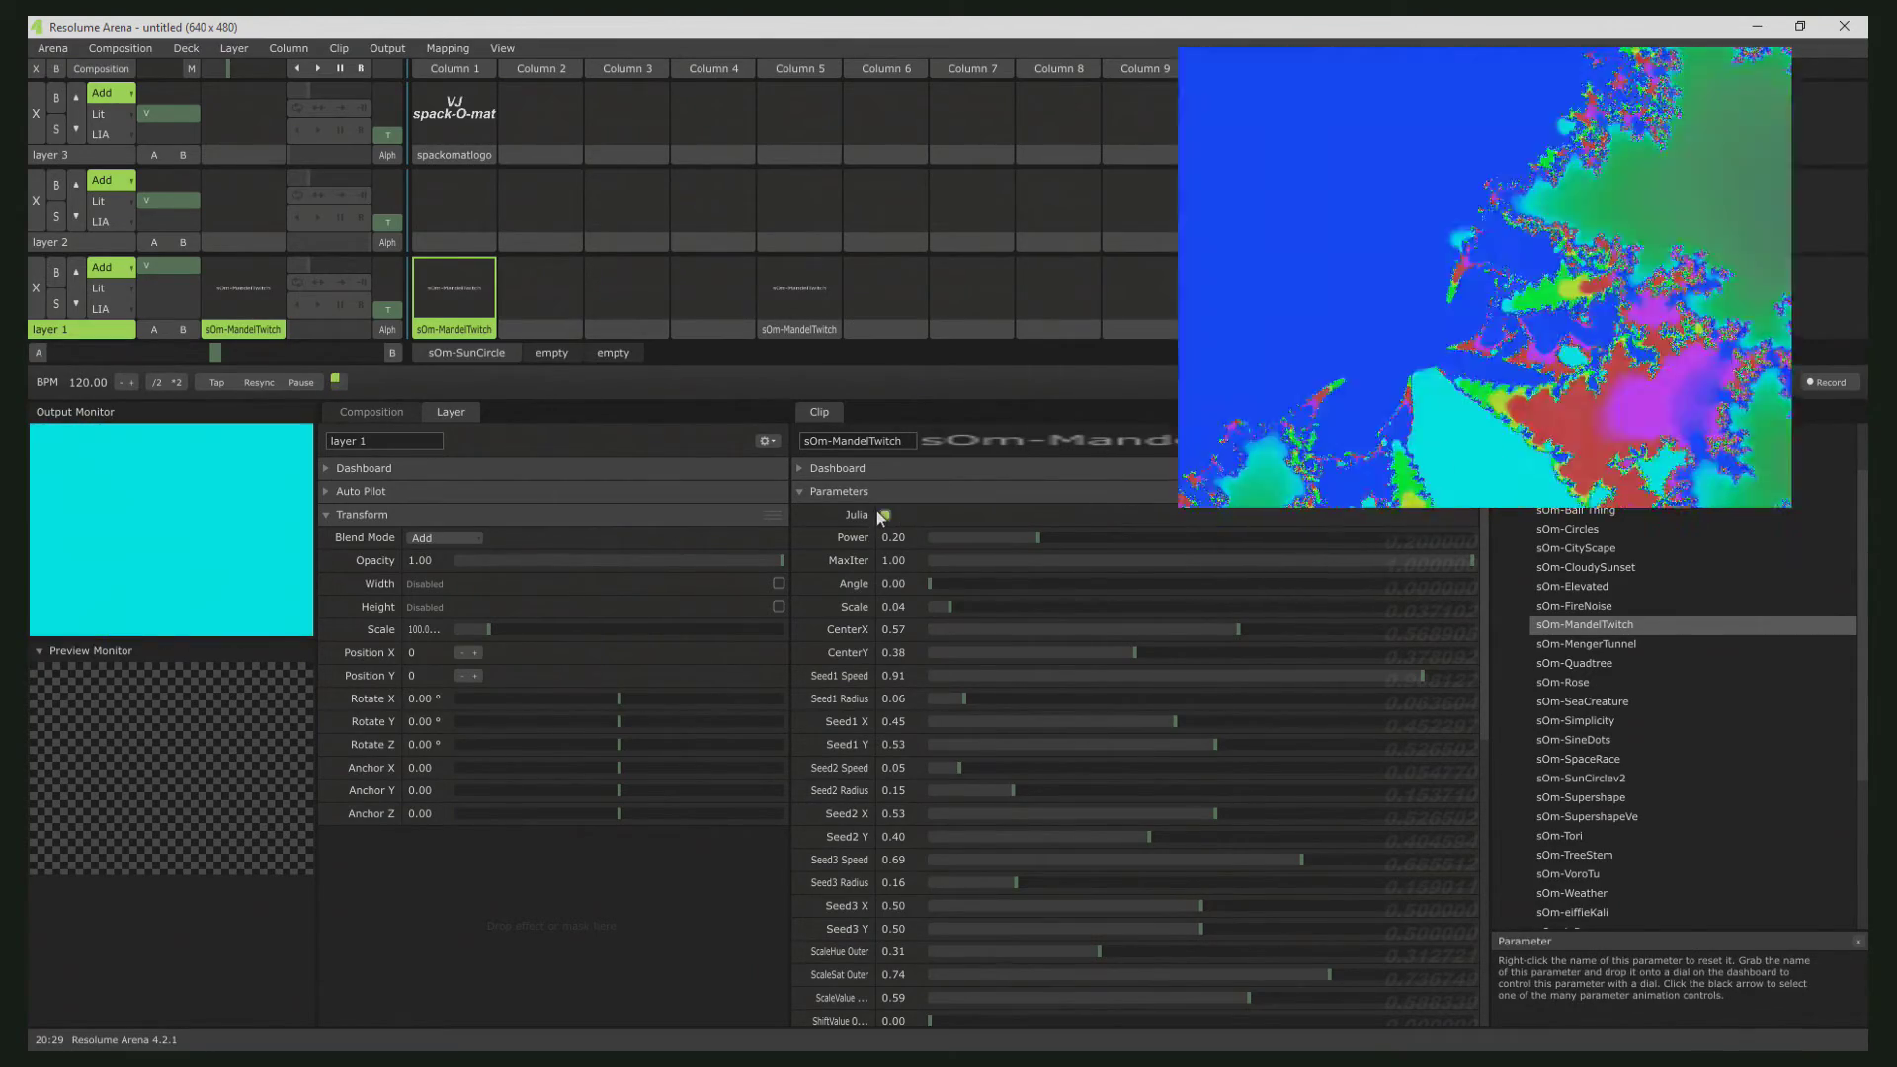
# - With Julia on, set Scale 0.80 and Seed1 X 0.12, then turn Julia off and raise Seed2 Speed to 0.49
pyautogui.click(885, 514)
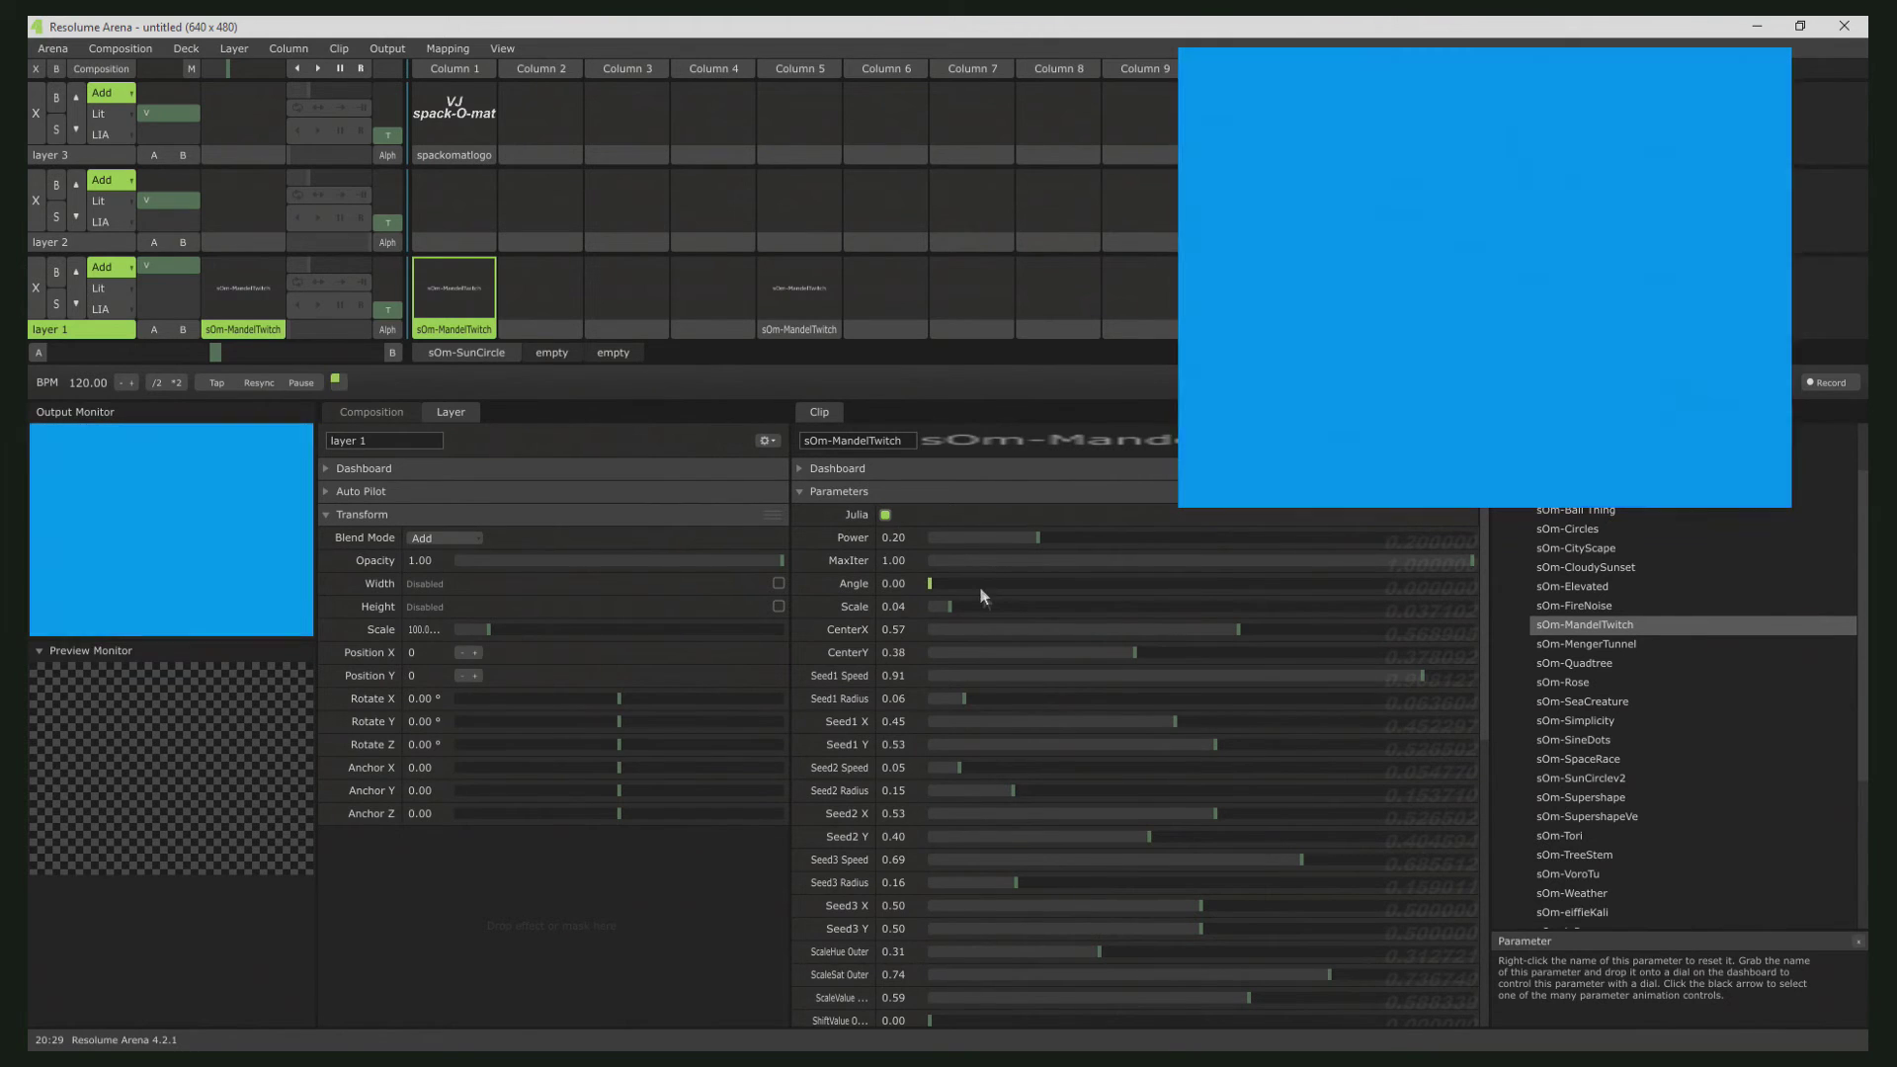
pyautogui.moveTo(1081, 609); pyautogui.dragTo(1371, 624)
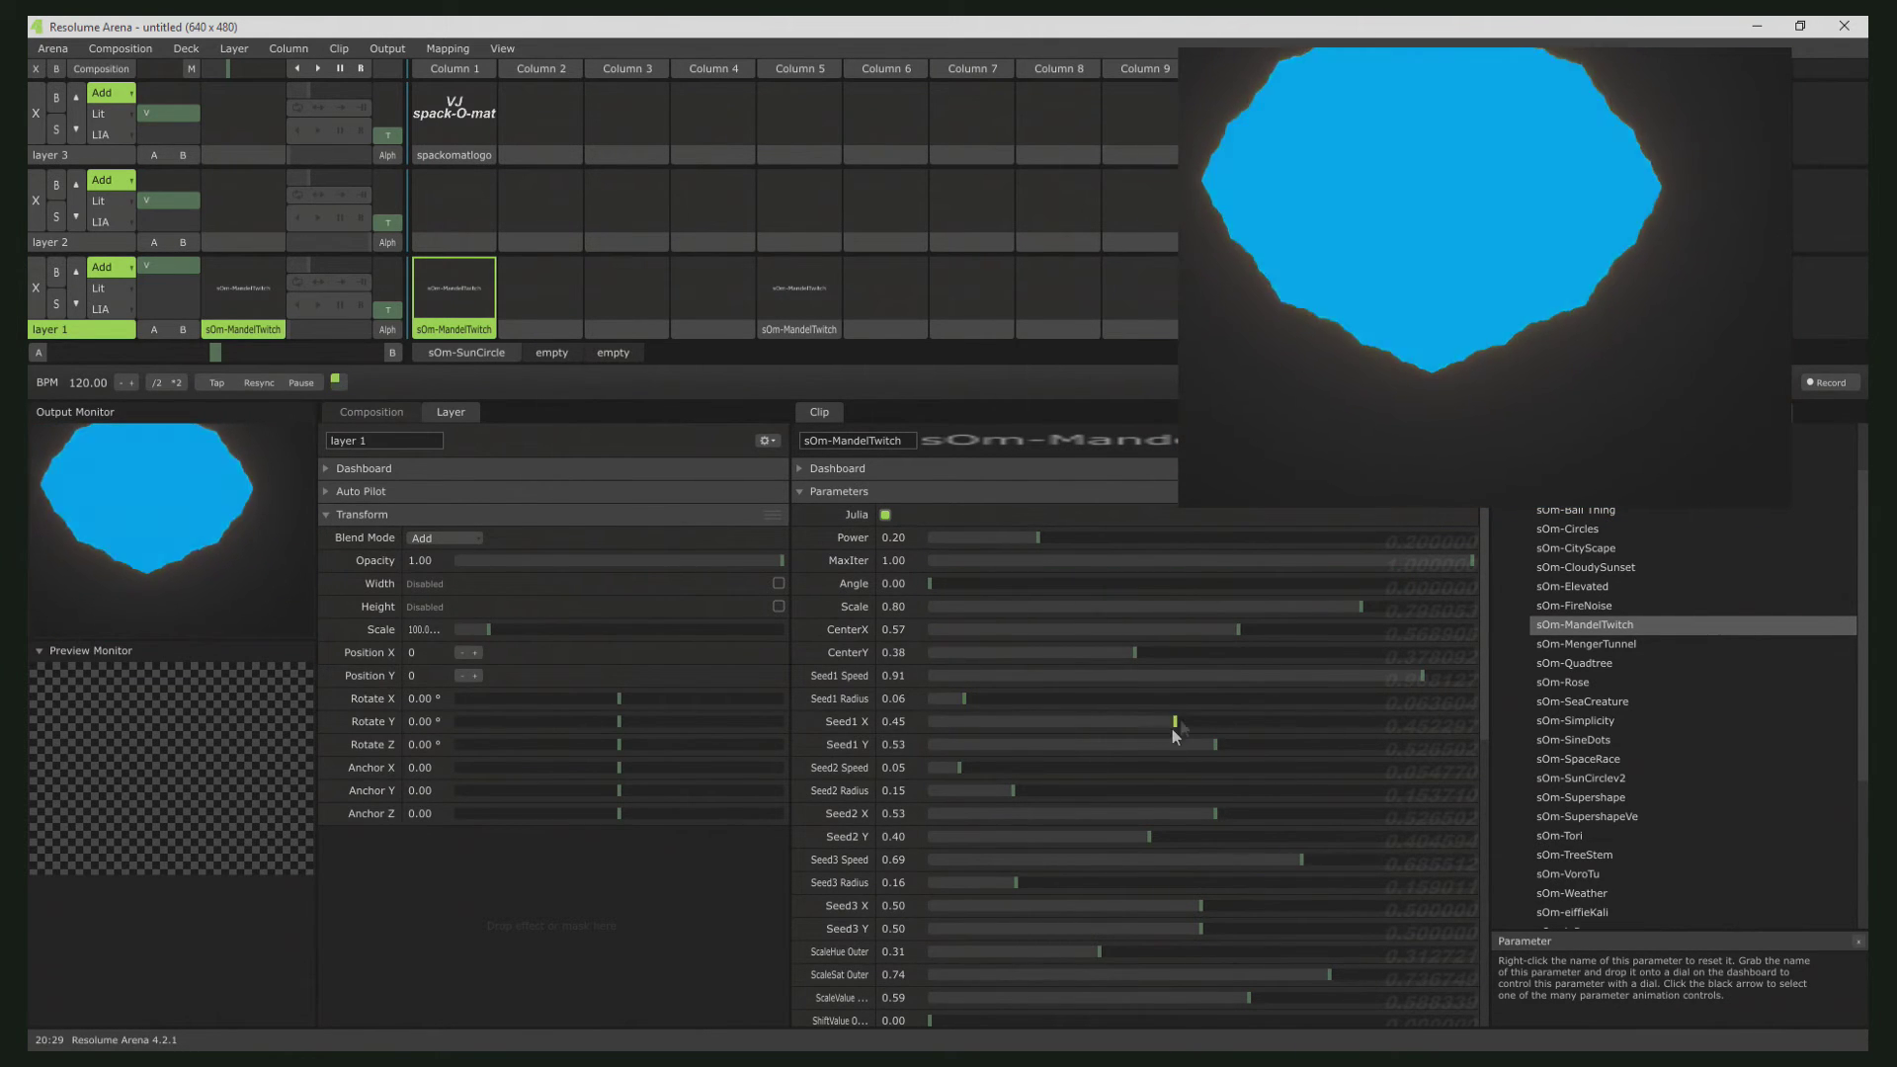
pyautogui.moveTo(1174, 724); pyautogui.dragTo(1000, 745)
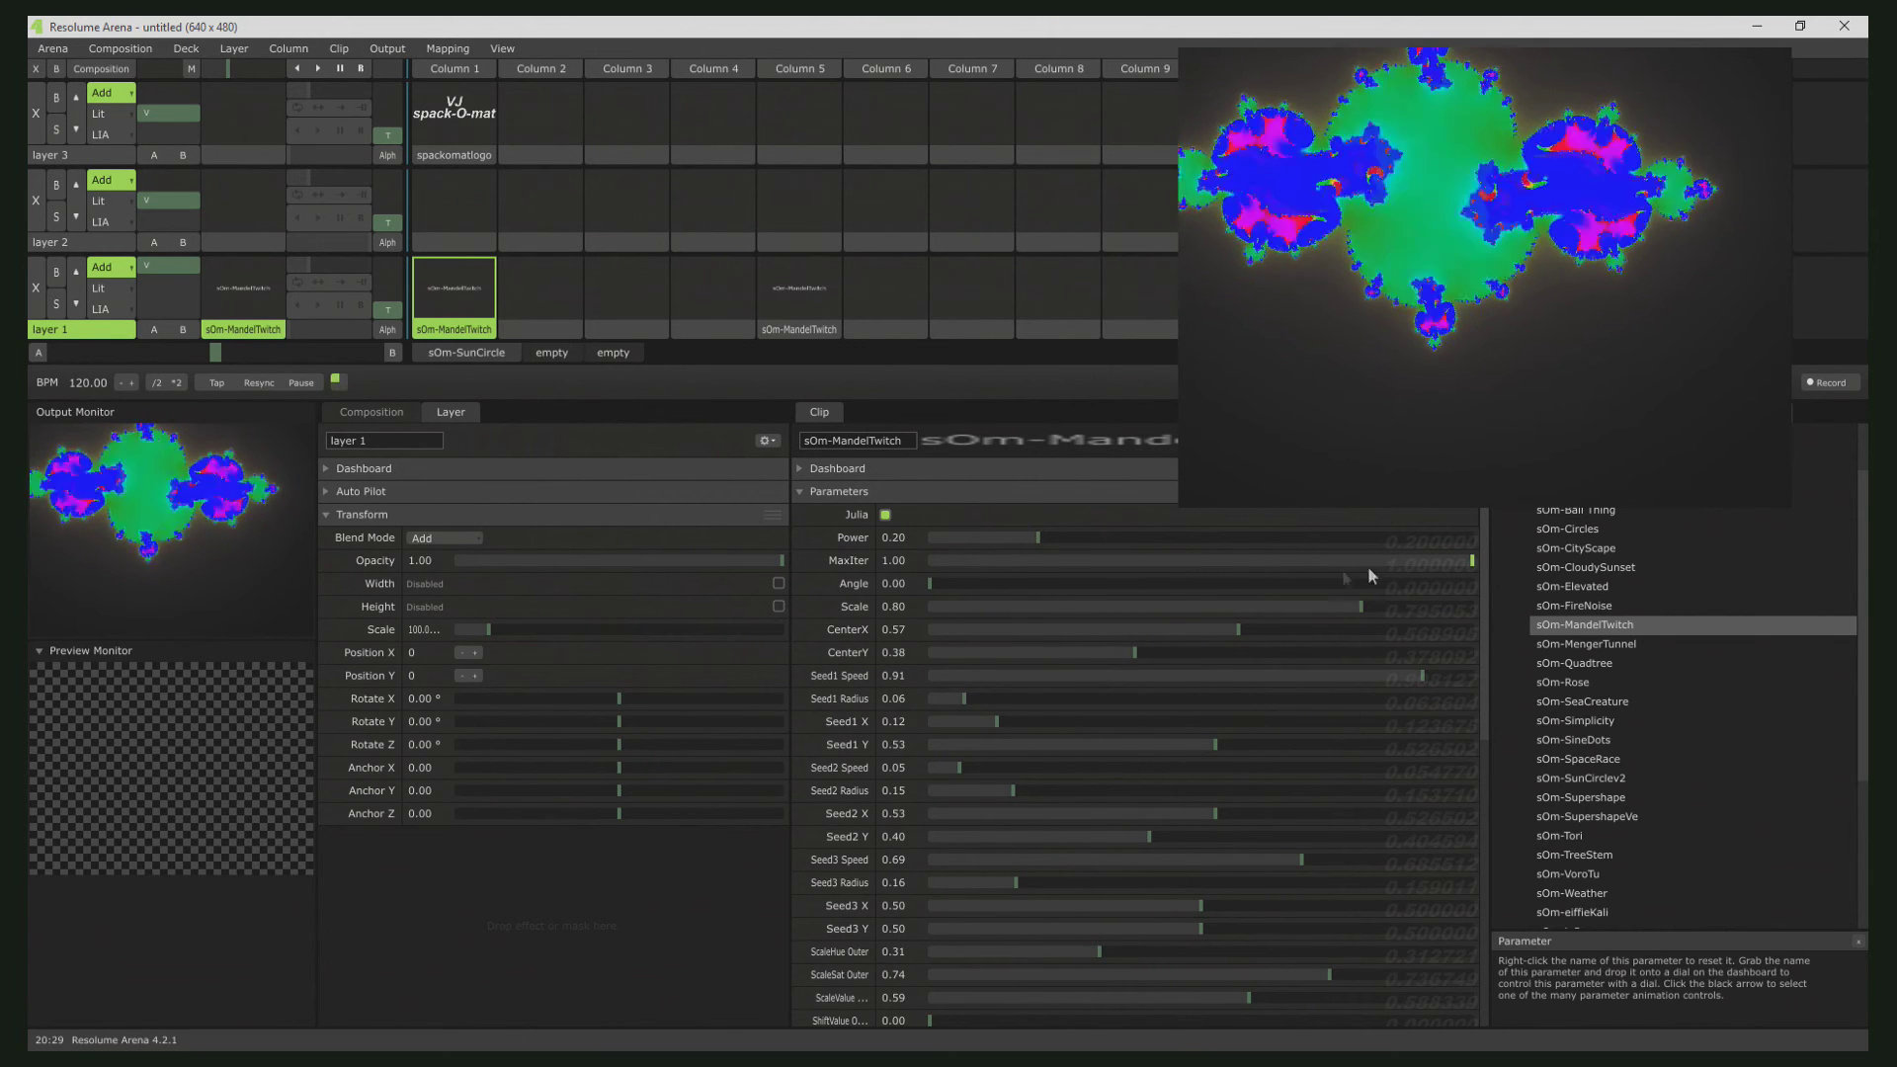
pyautogui.click(885, 515)
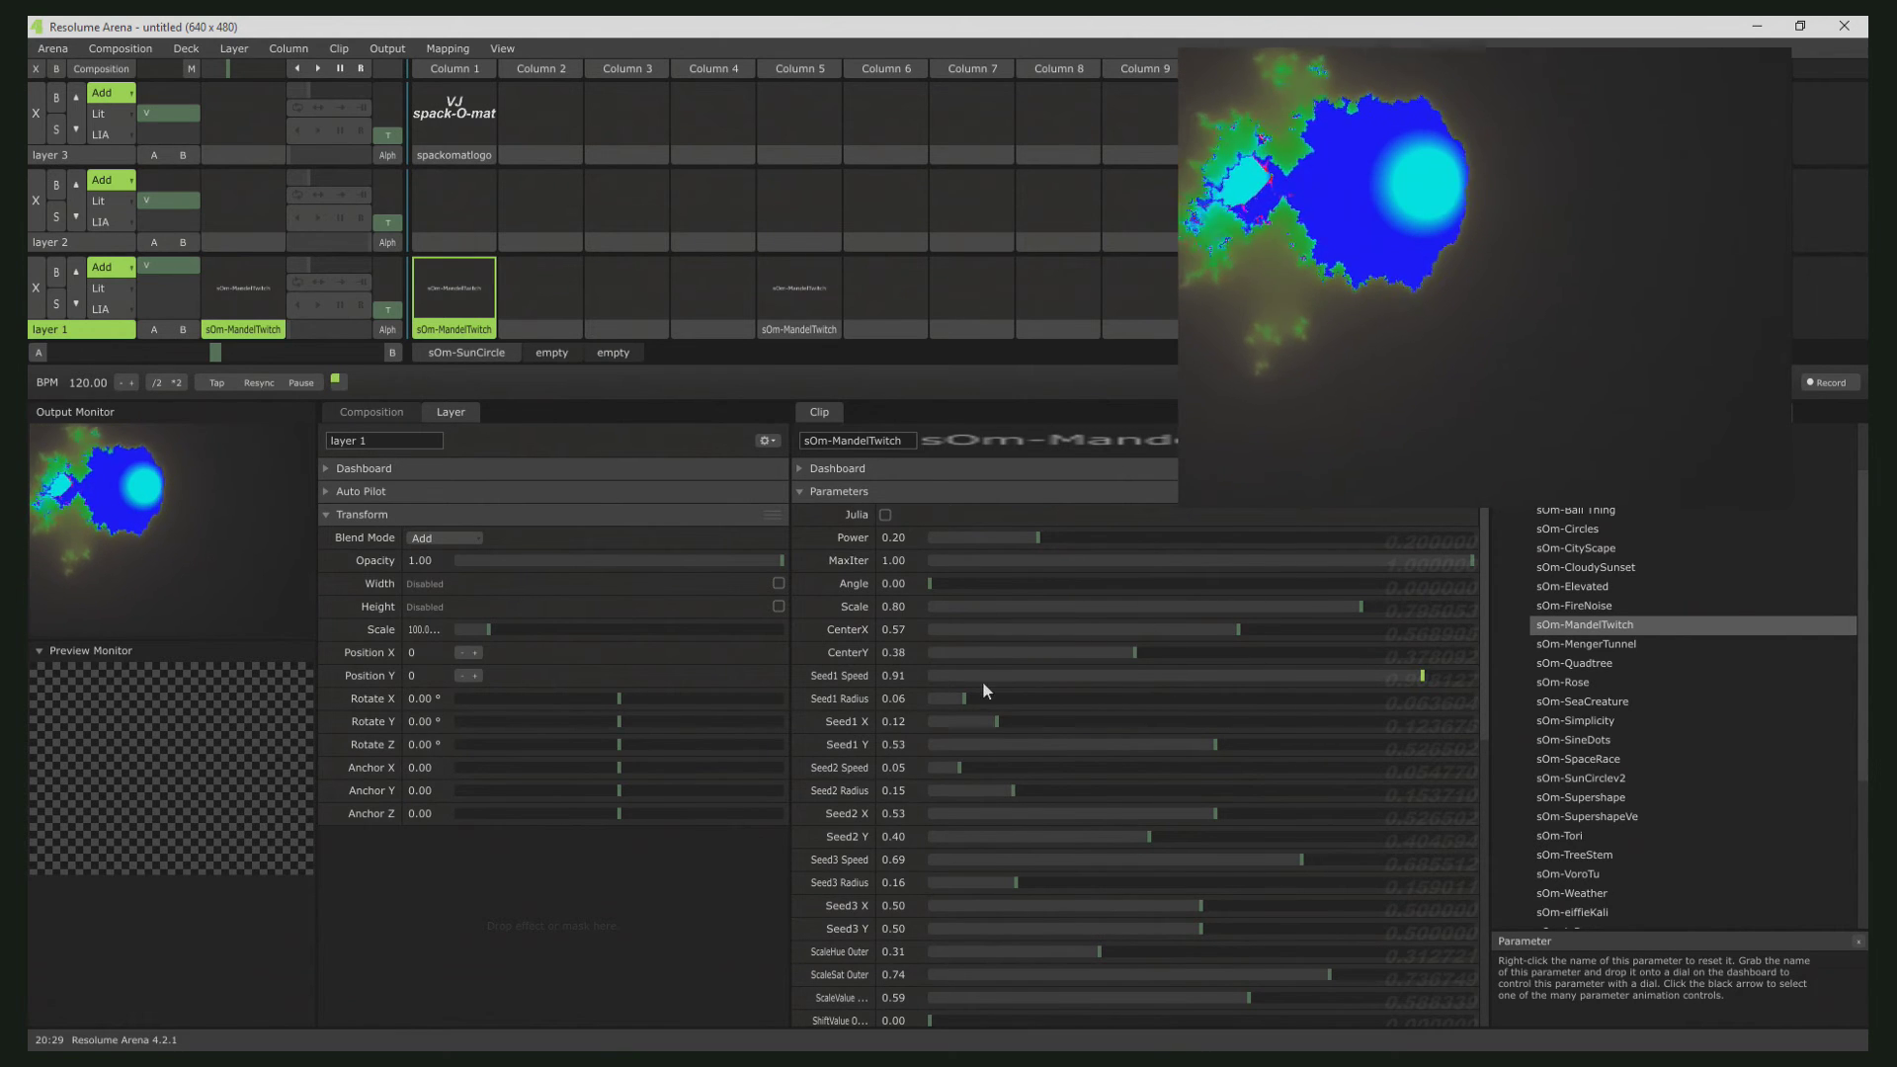
pyautogui.moveTo(986, 770); pyautogui.dragTo(1199, 795)
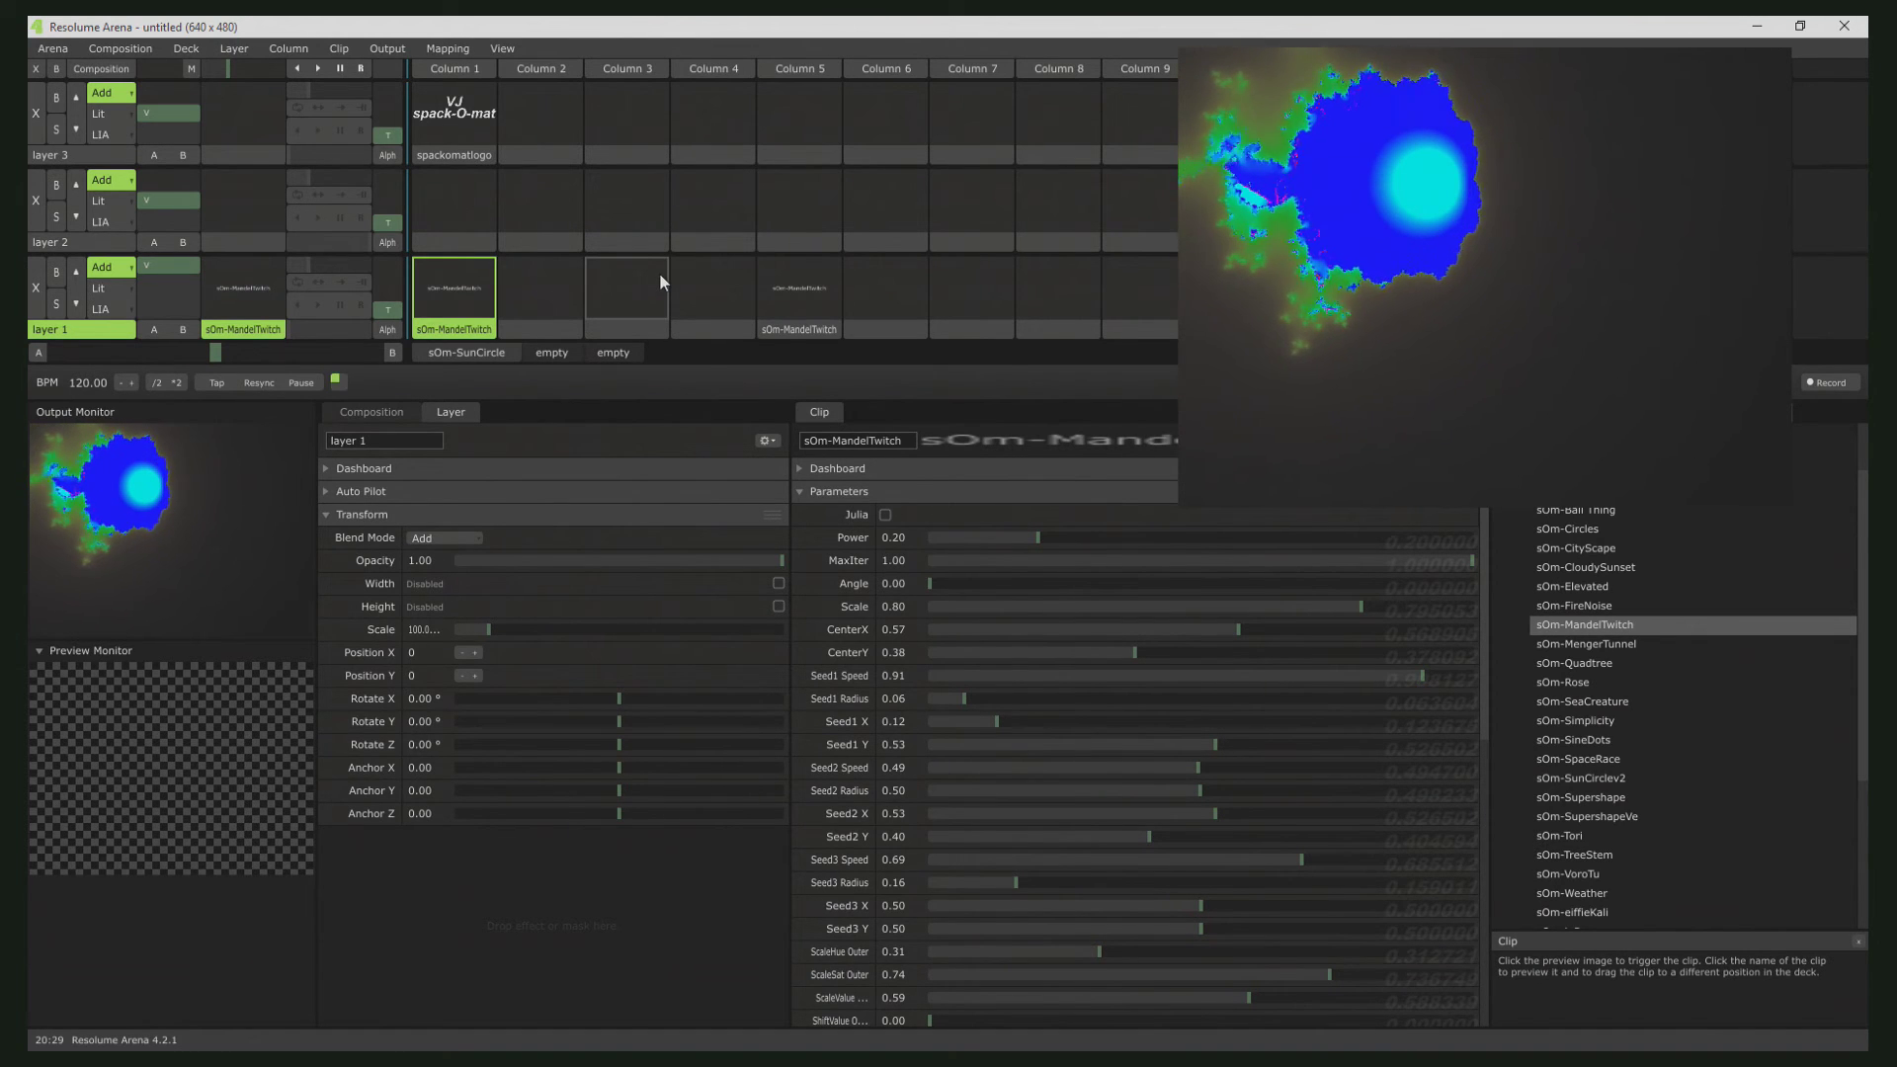
# - Trigger the grayscale MandelTwitch clip in Column 5 and zoom its Scale deep in
pyautogui.click(784, 281)
pyautogui.moveTo(1487, 320); pyautogui.dragTo(1186, 299)
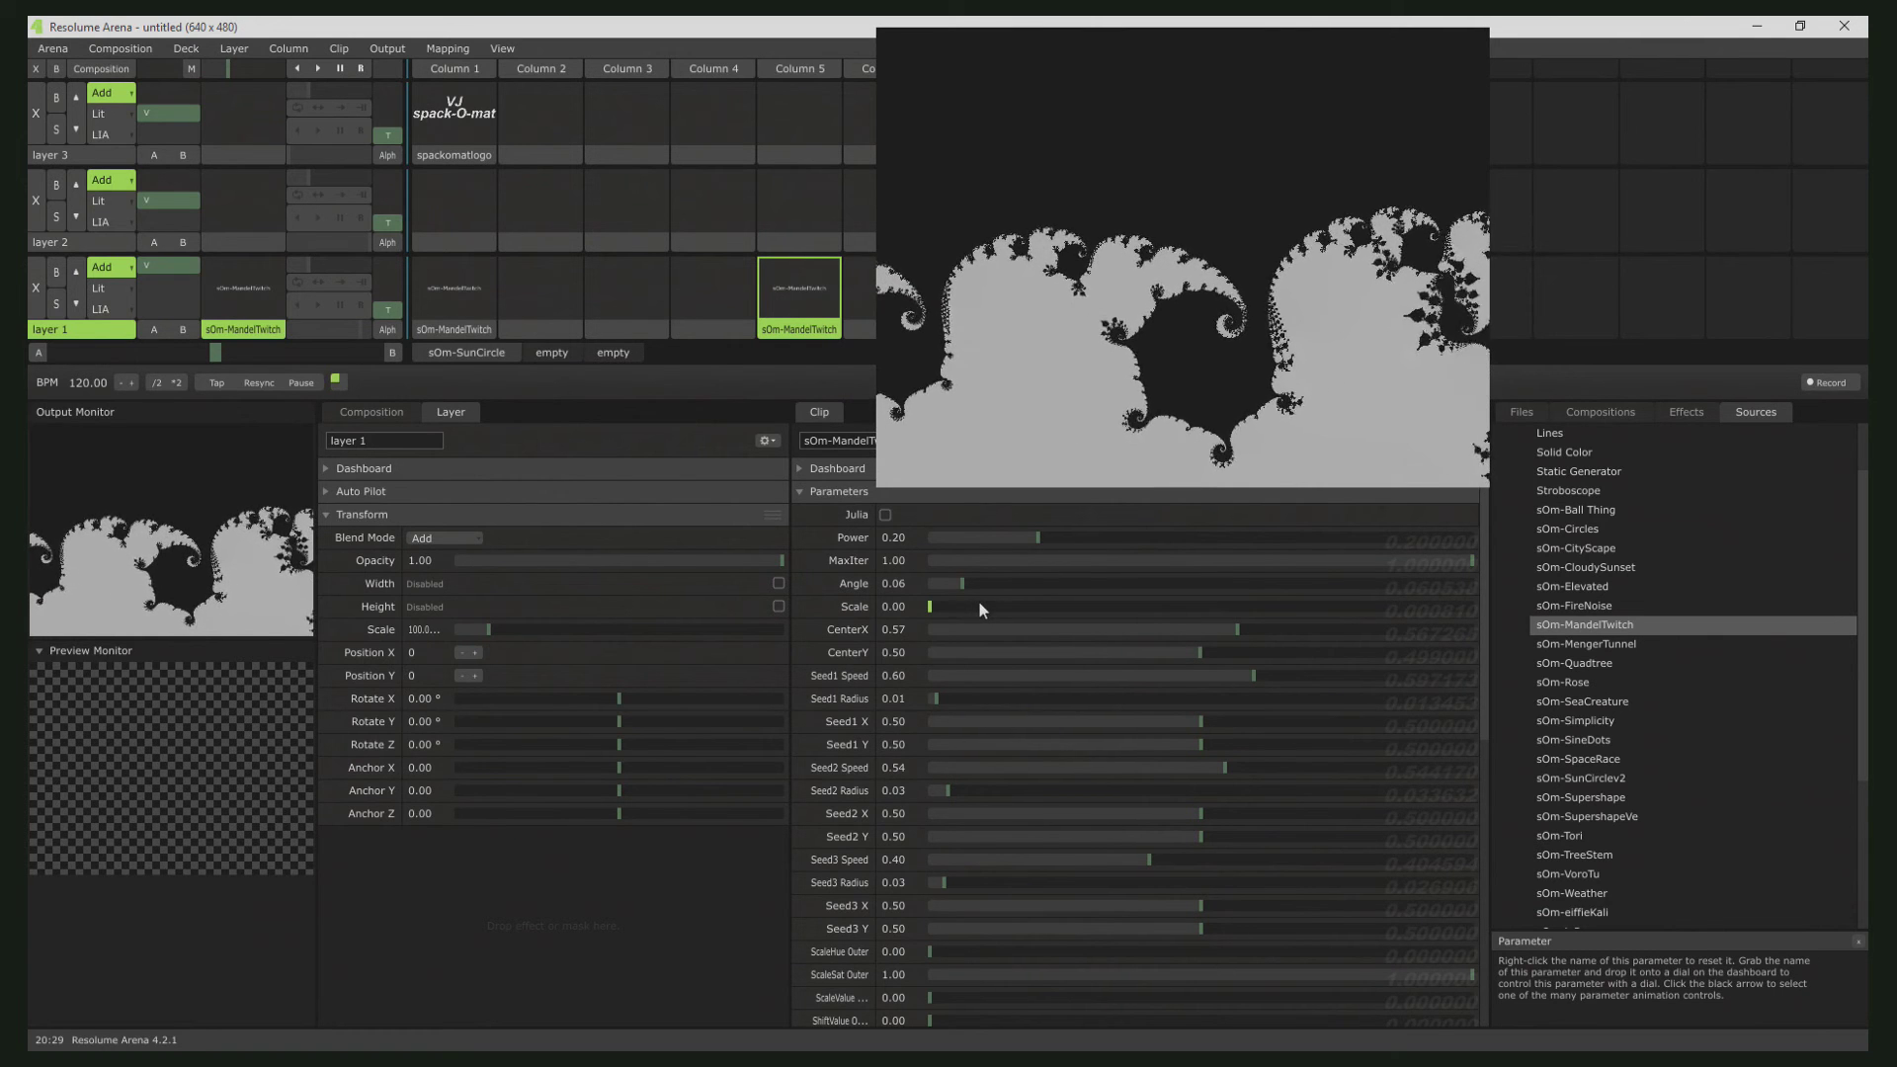
pyautogui.moveTo(930, 607); pyautogui.dragTo(1406, 624)
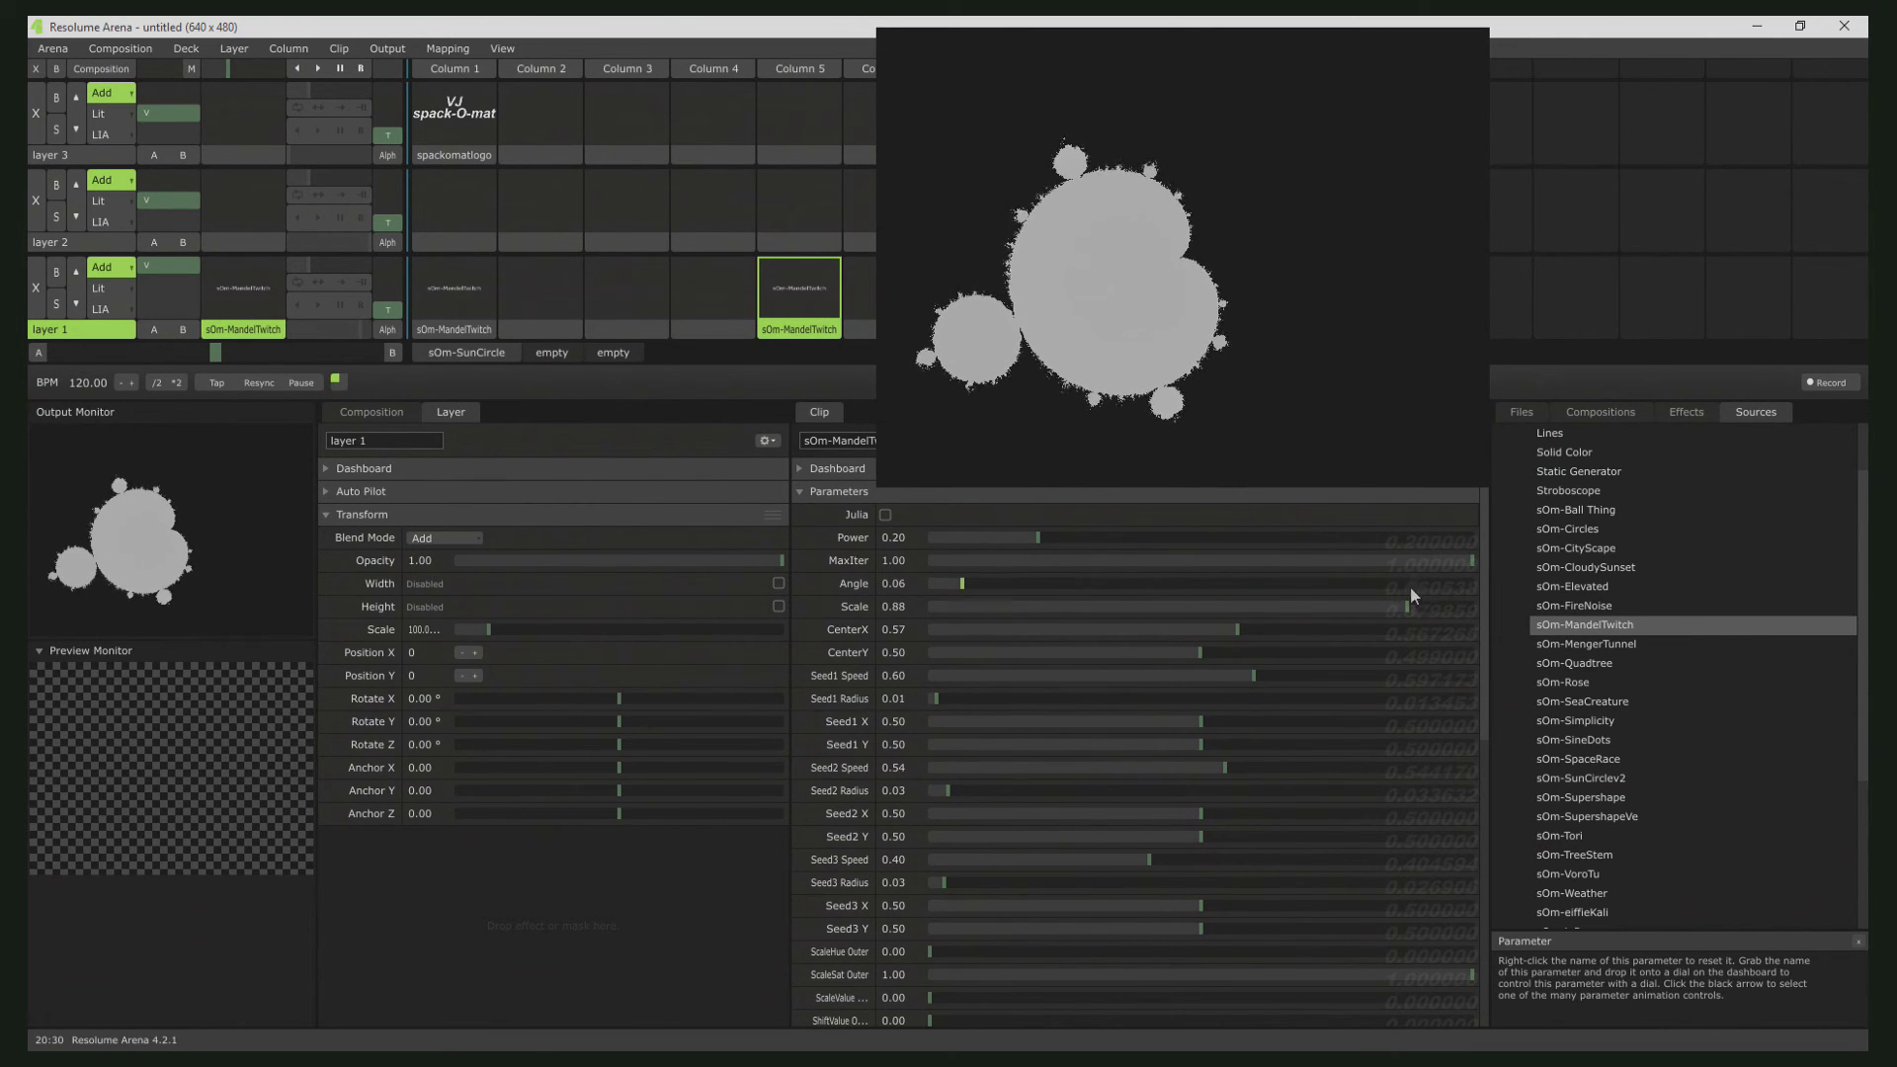
pyautogui.moveTo(1409, 605); pyautogui.dragTo(932, 610)
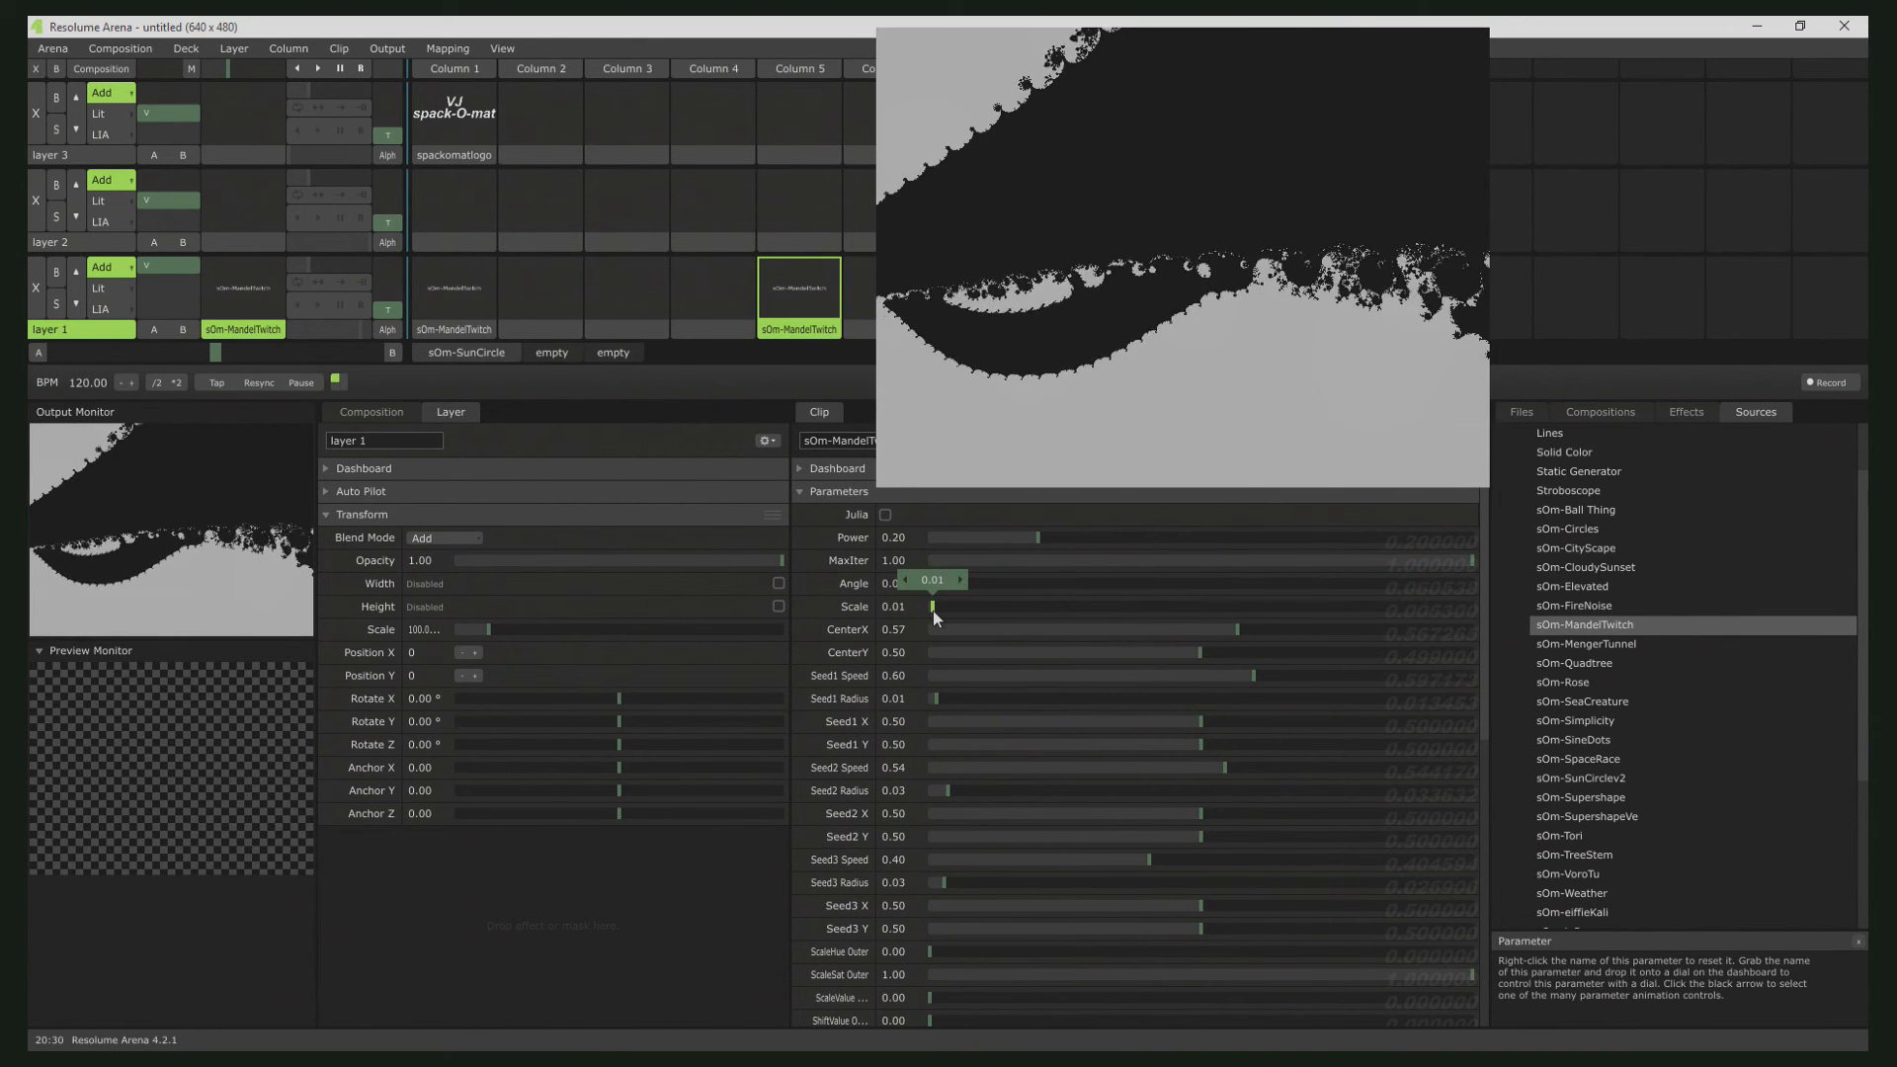
pyautogui.doubleClick(886, 614)
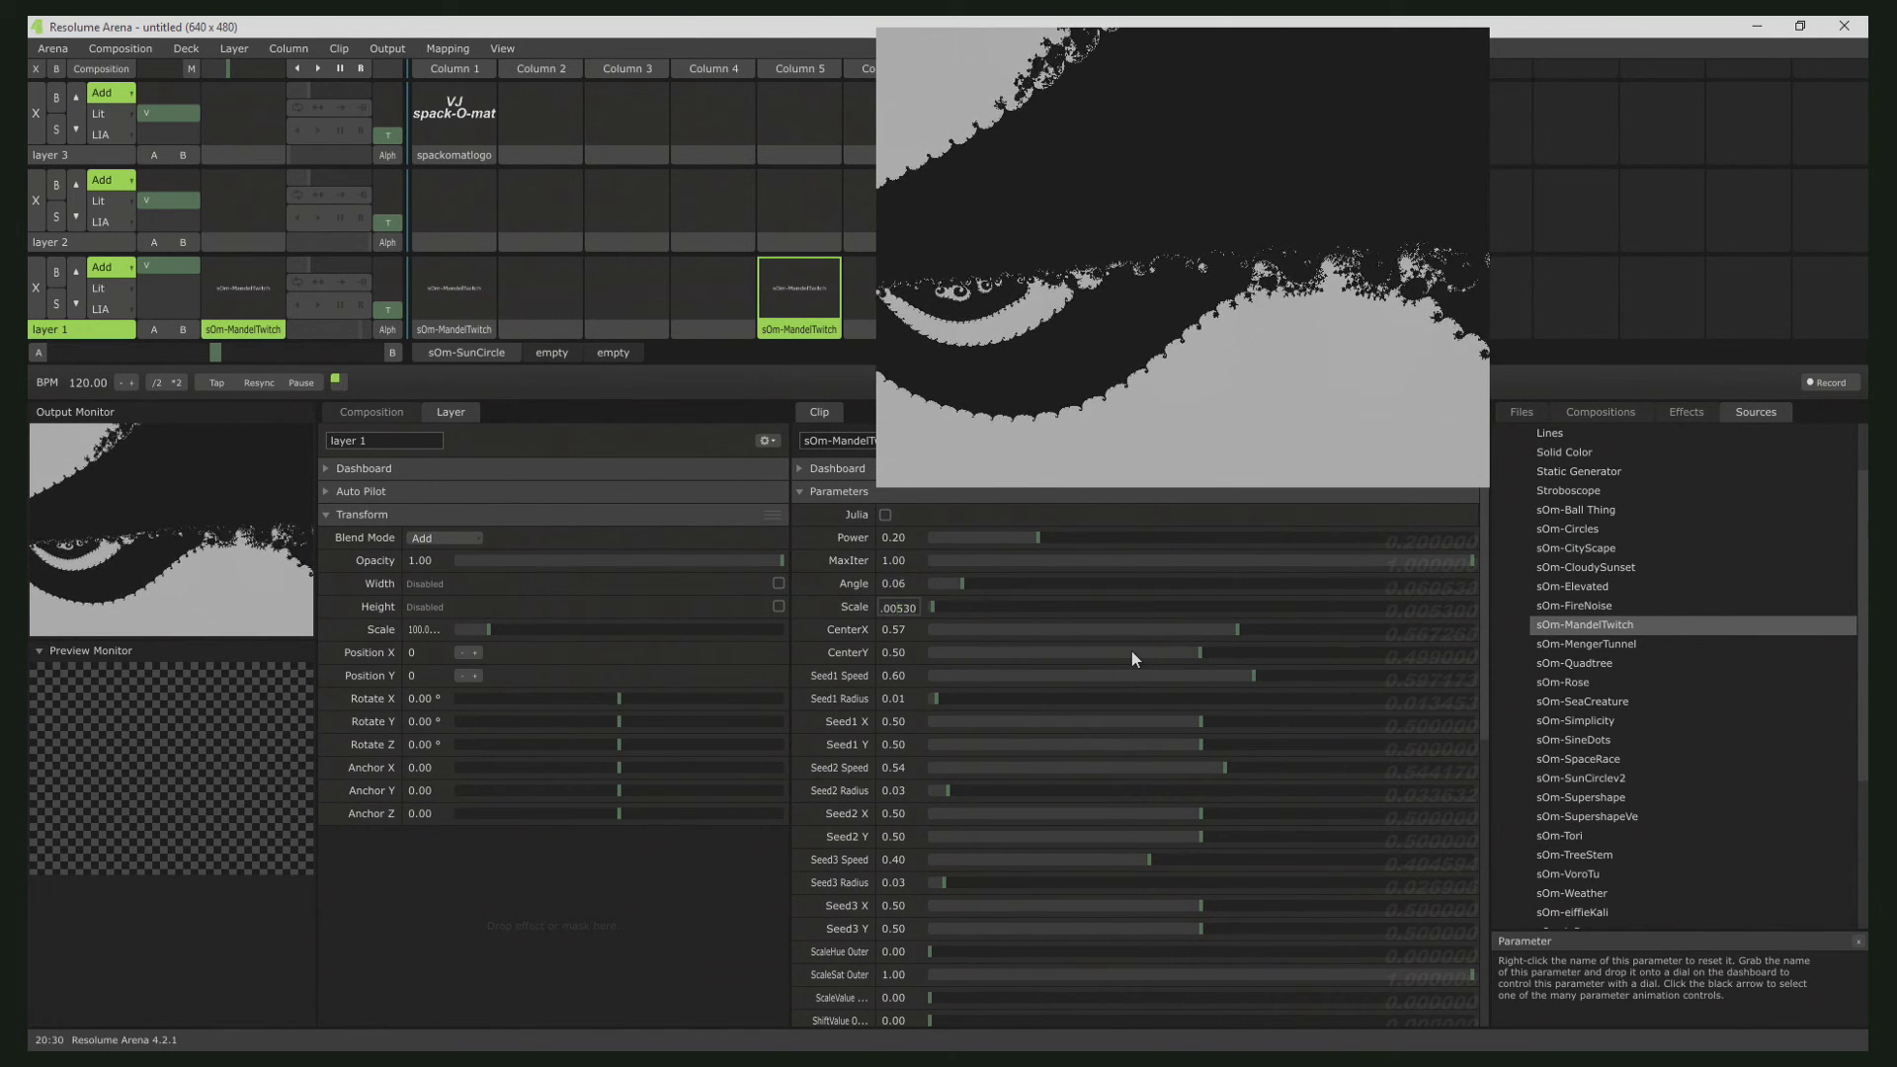
pyautogui.press('Return')
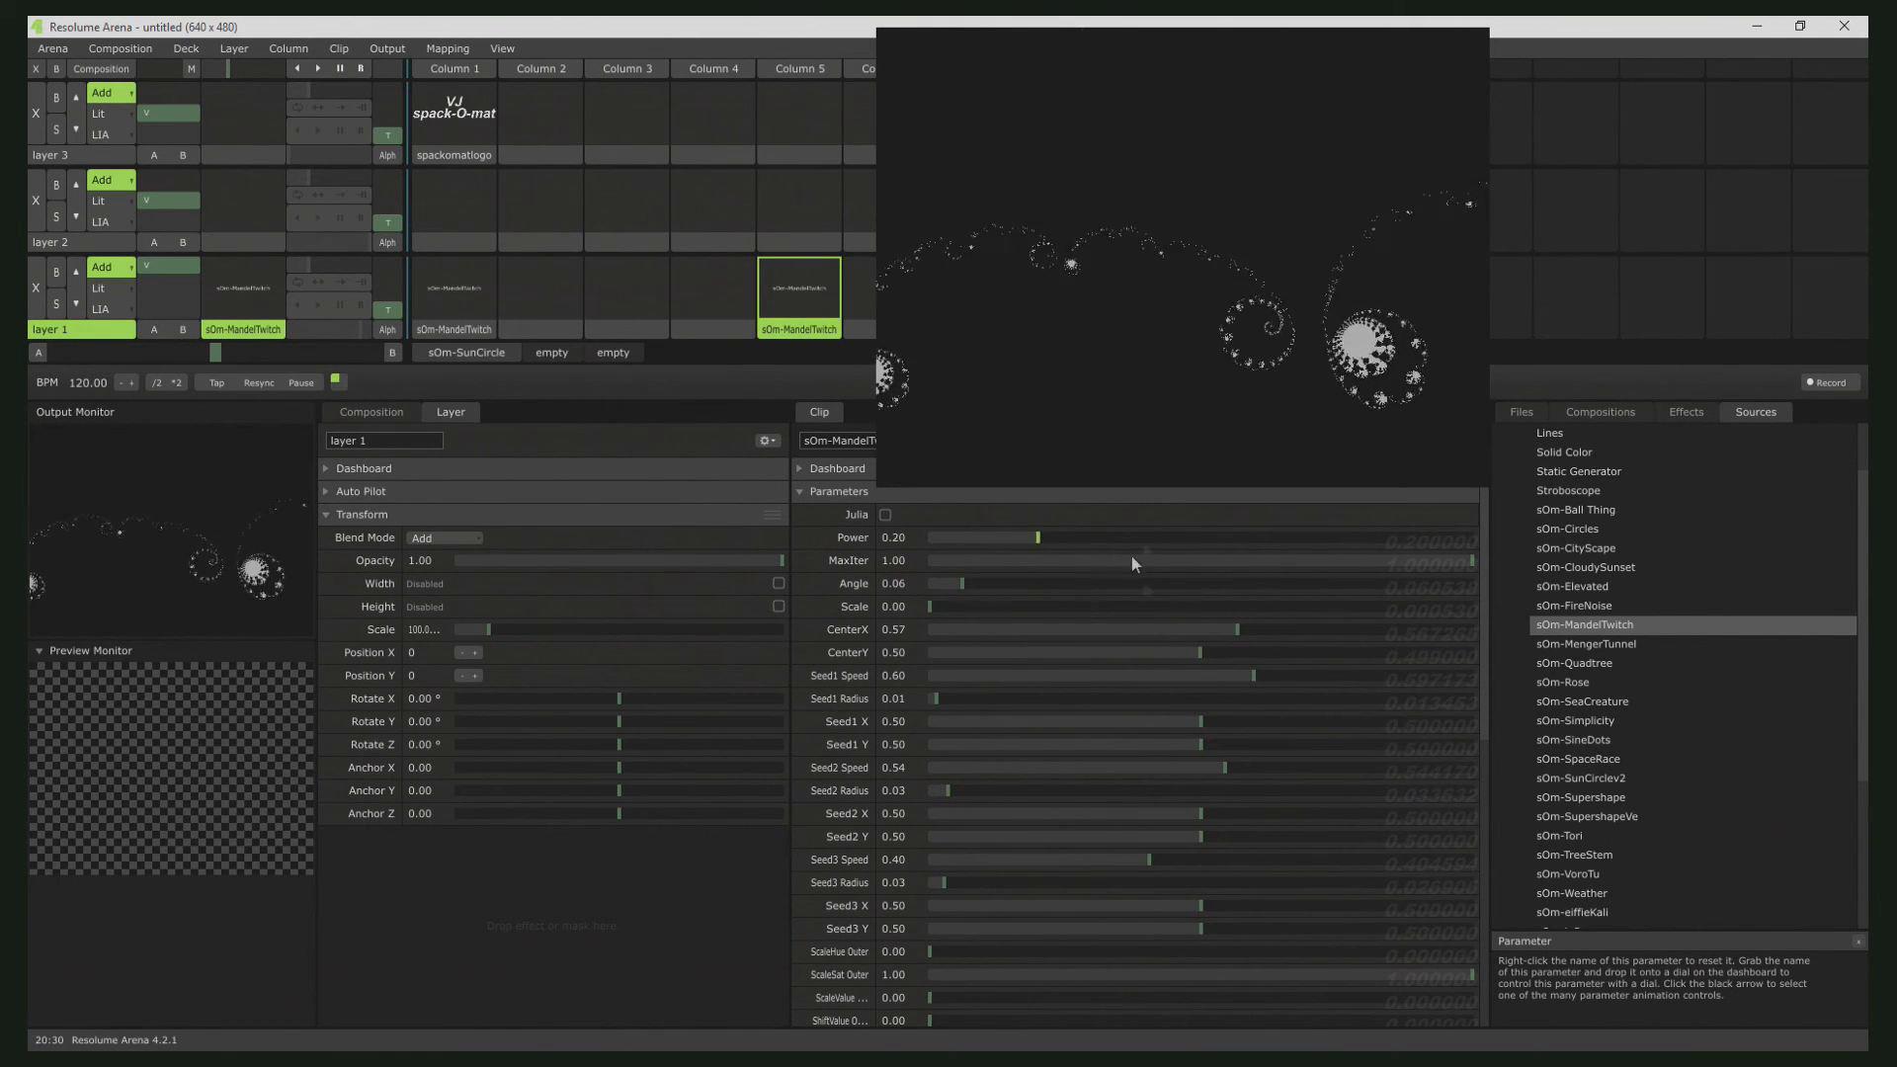
# - Speed Seed1 to 0.88 and Seed2 to 0.71, enter Scale .0005, and raise Seed3 Speed
pyautogui.moveTo(1252, 676); pyautogui.dragTo(1405, 680)
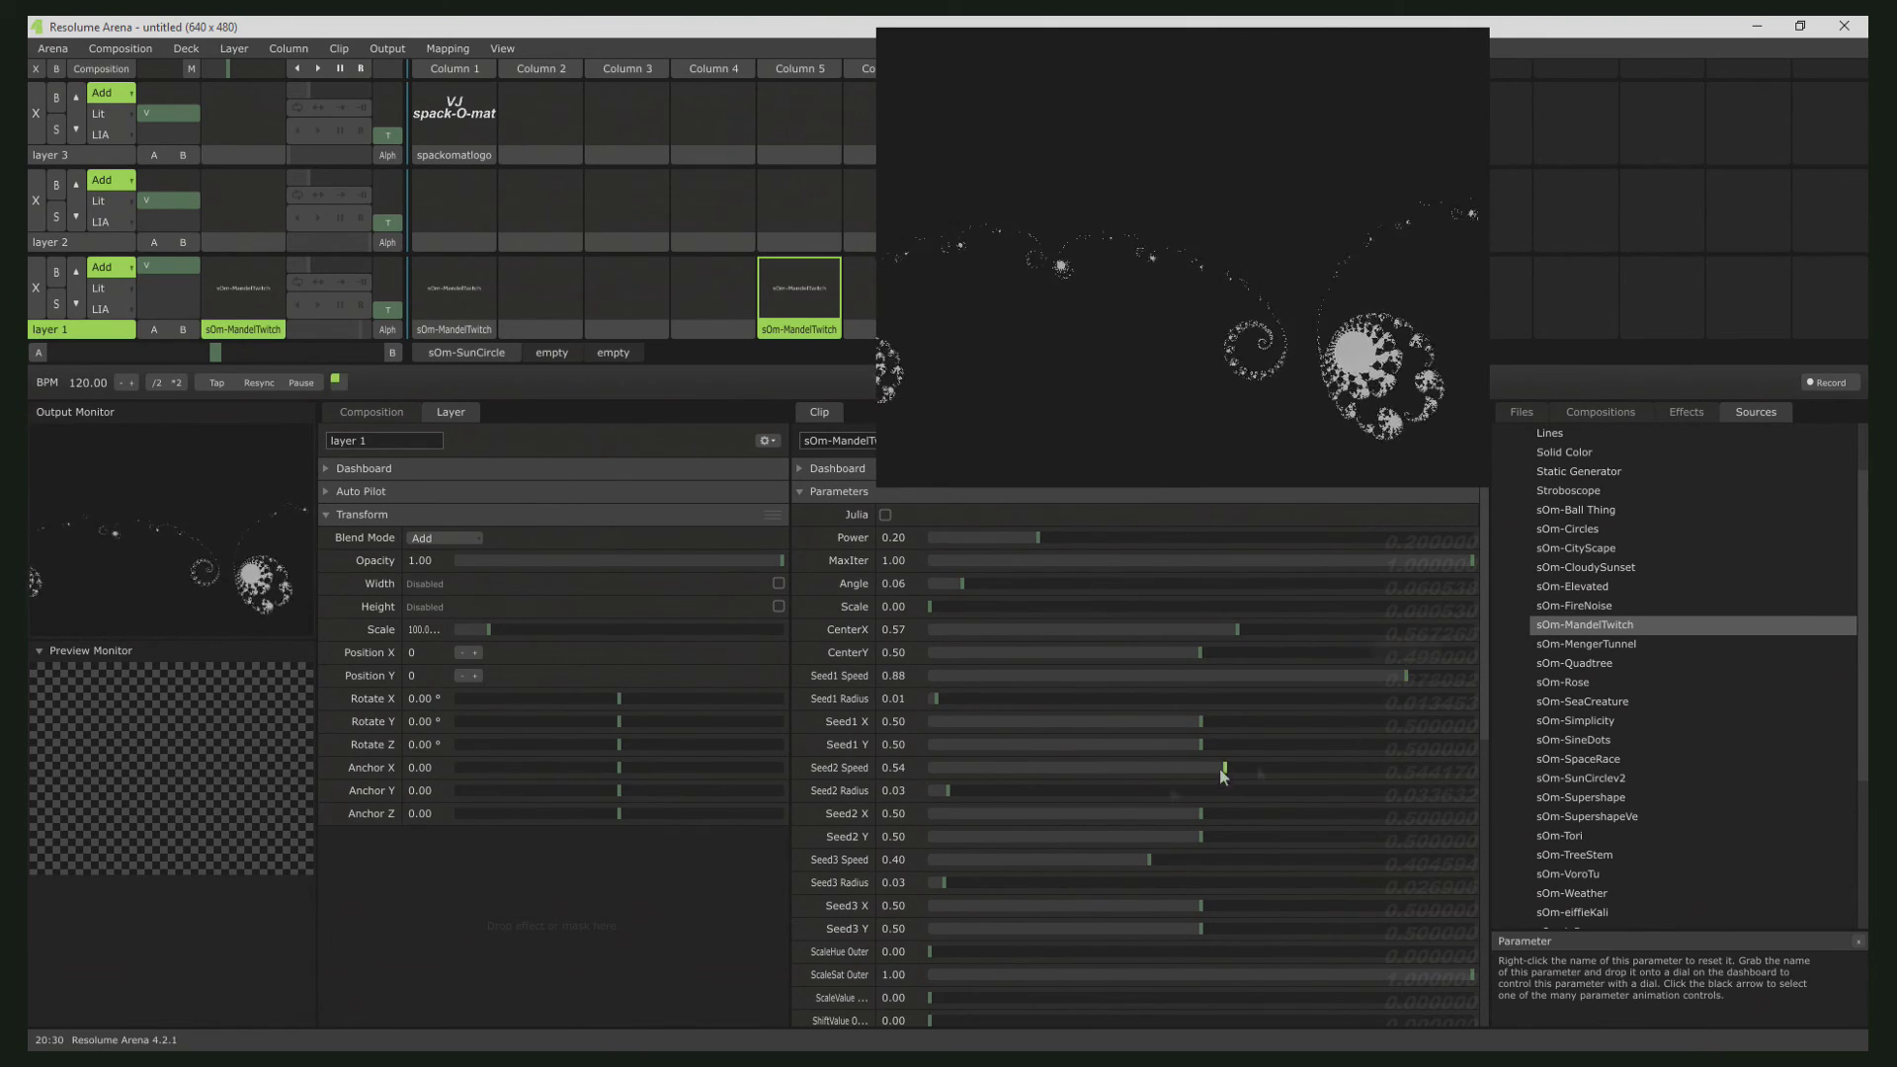
pyautogui.moveTo(1225, 767); pyautogui.dragTo(1314, 768)
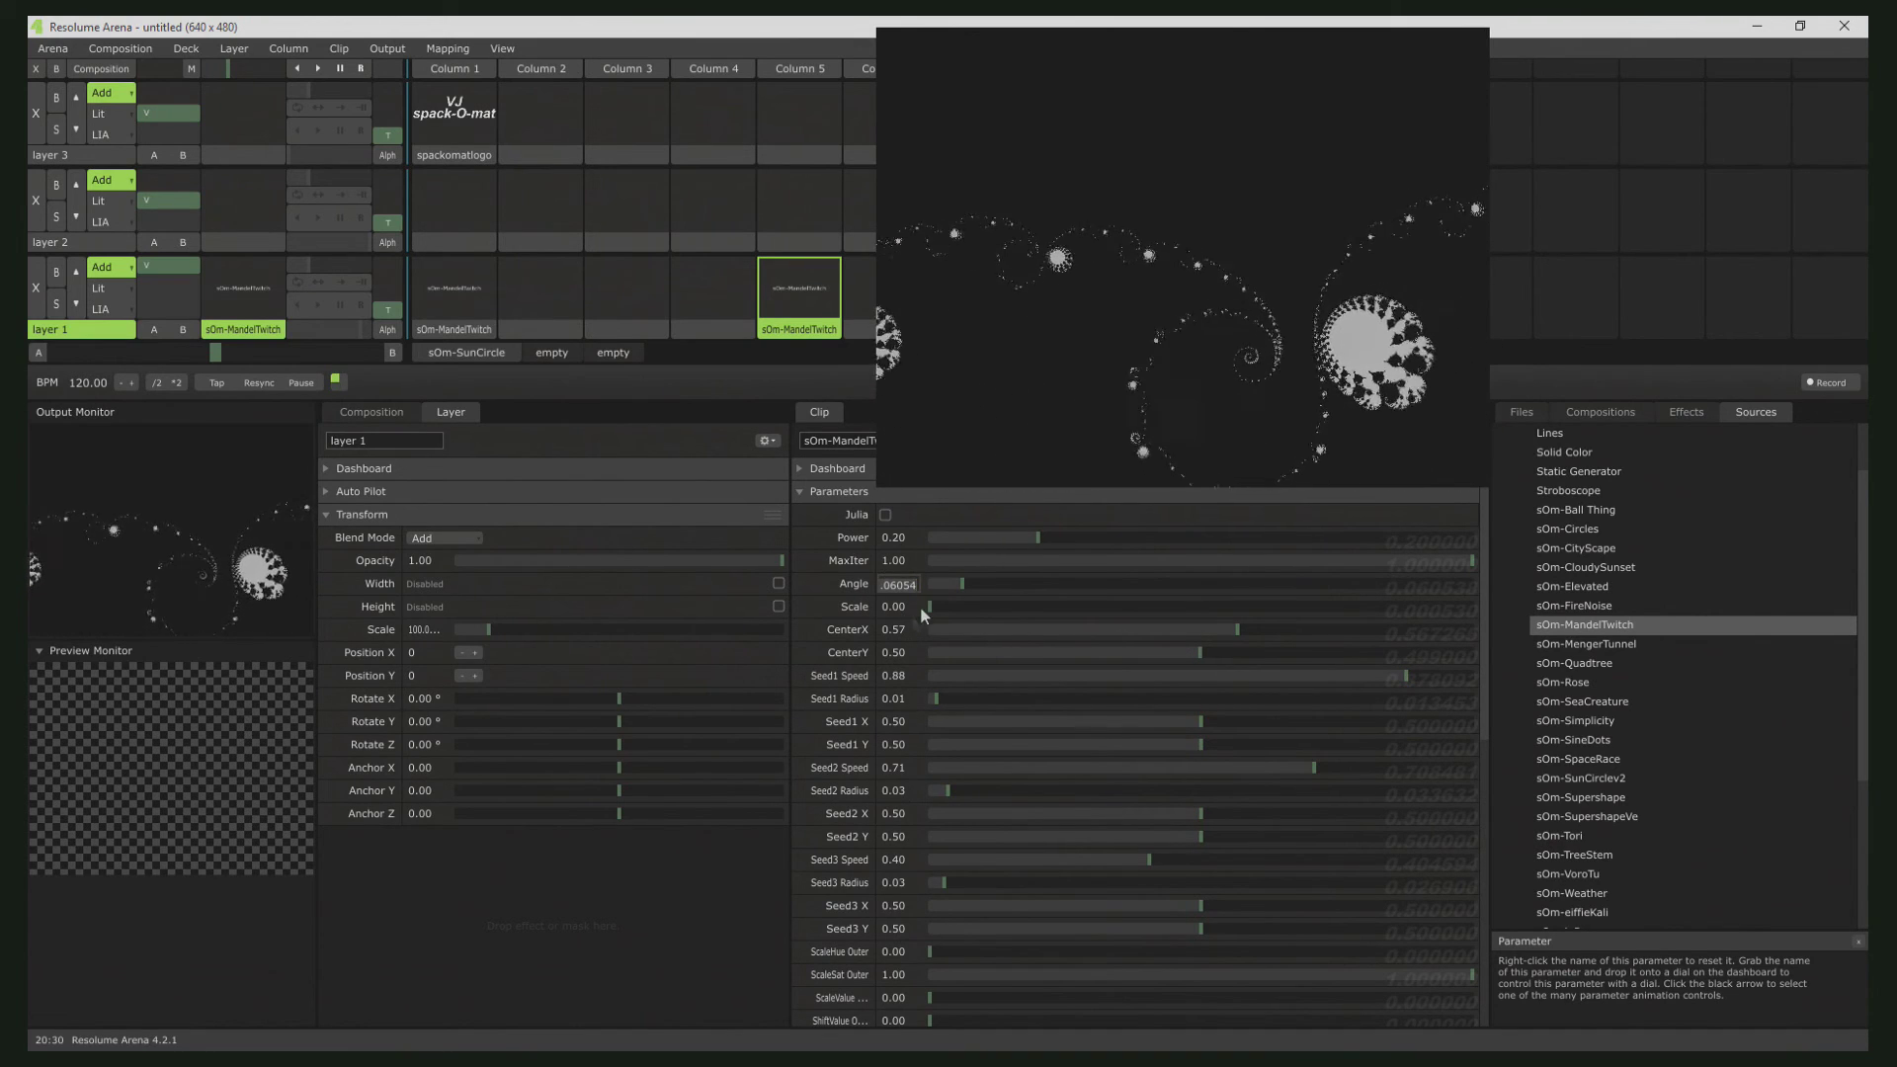
pyautogui.doubleClick(895, 607)
pyautogui.write('.00053')
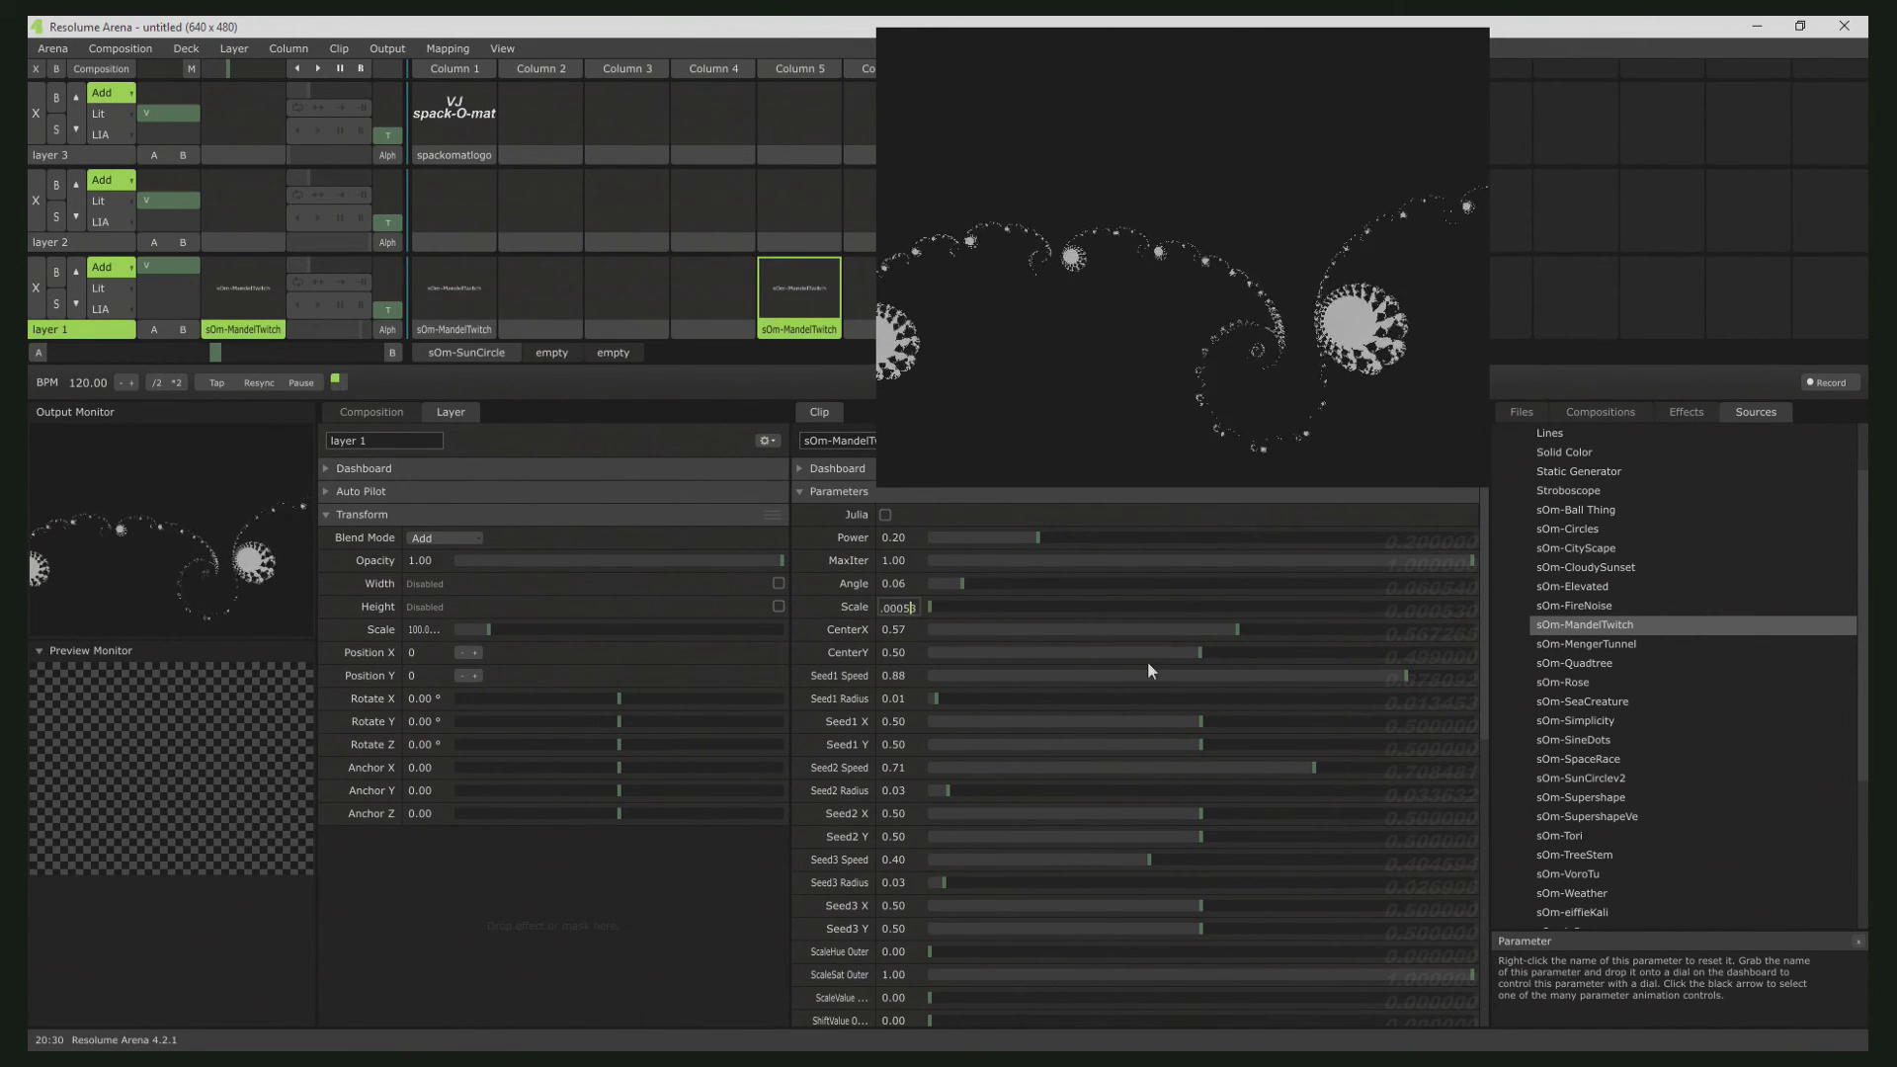
pyautogui.press('Return')
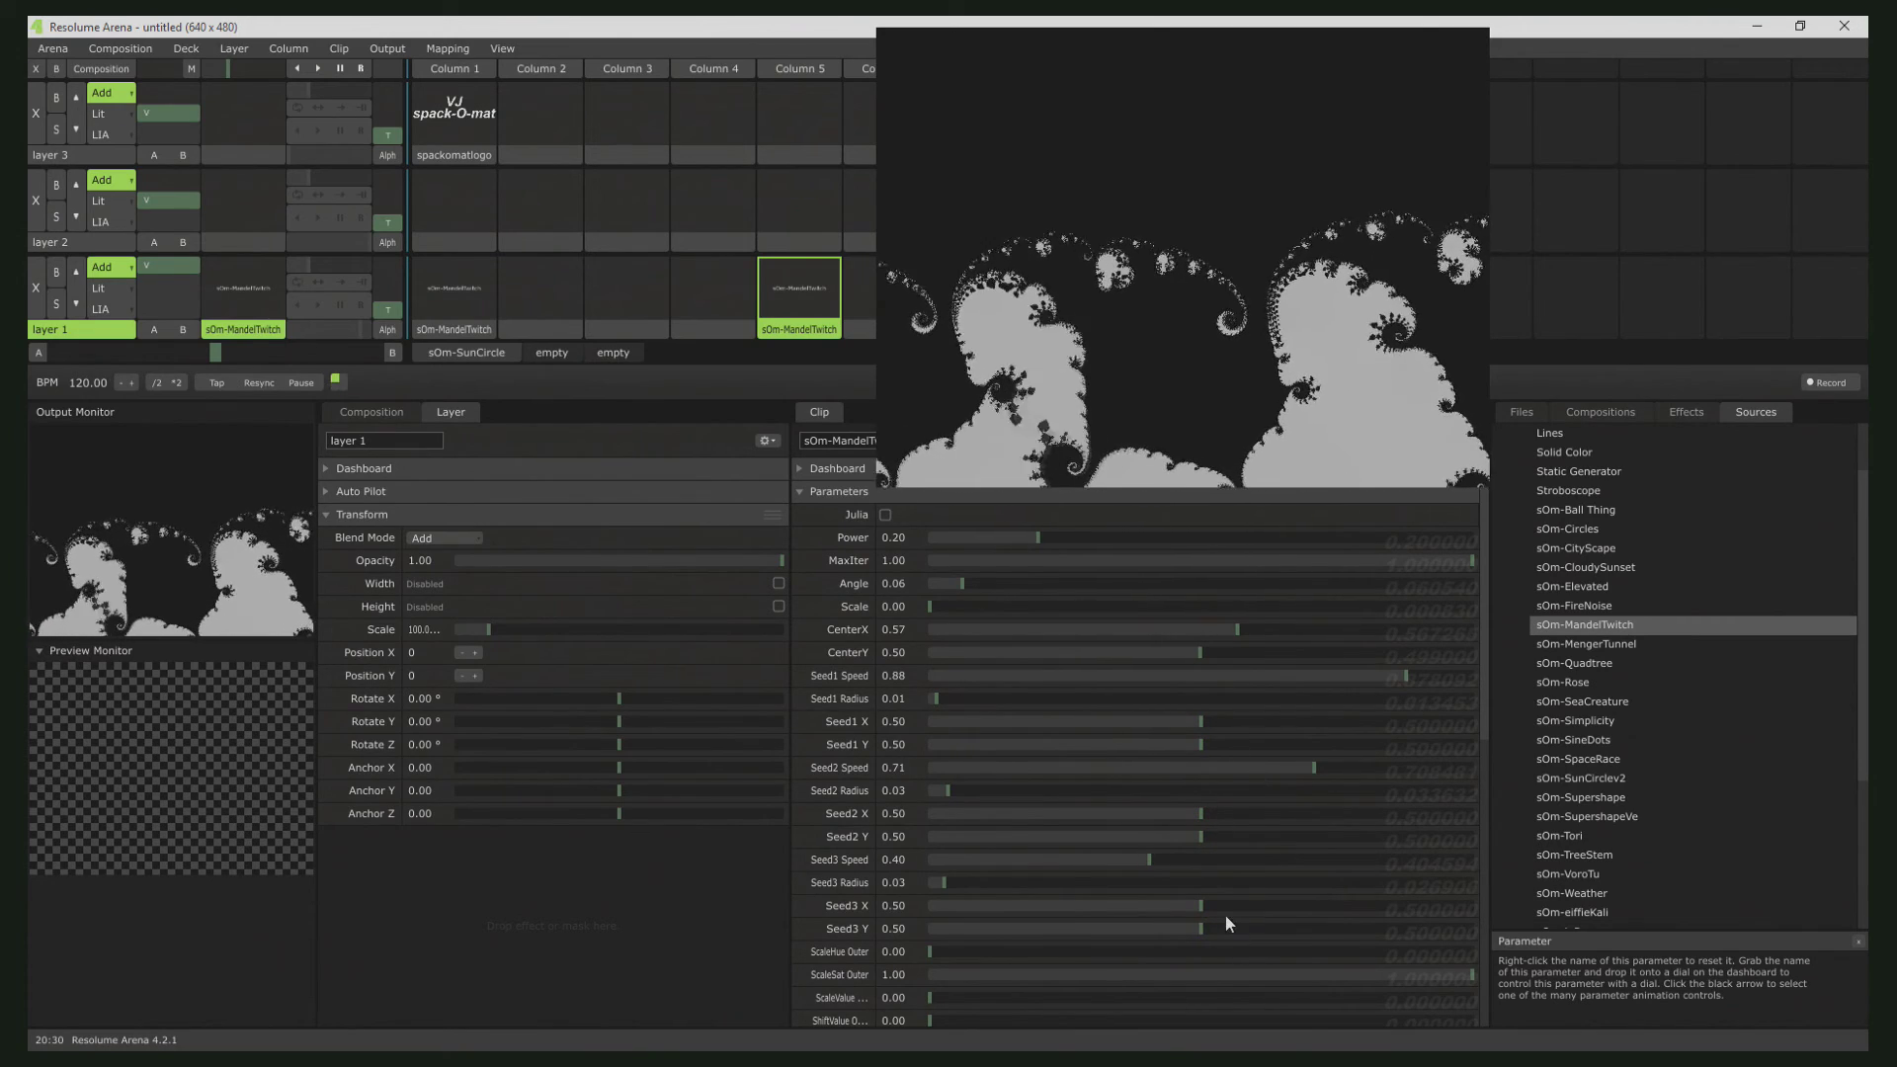
pyautogui.moveTo(1145, 861); pyautogui.dragTo(1238, 860)
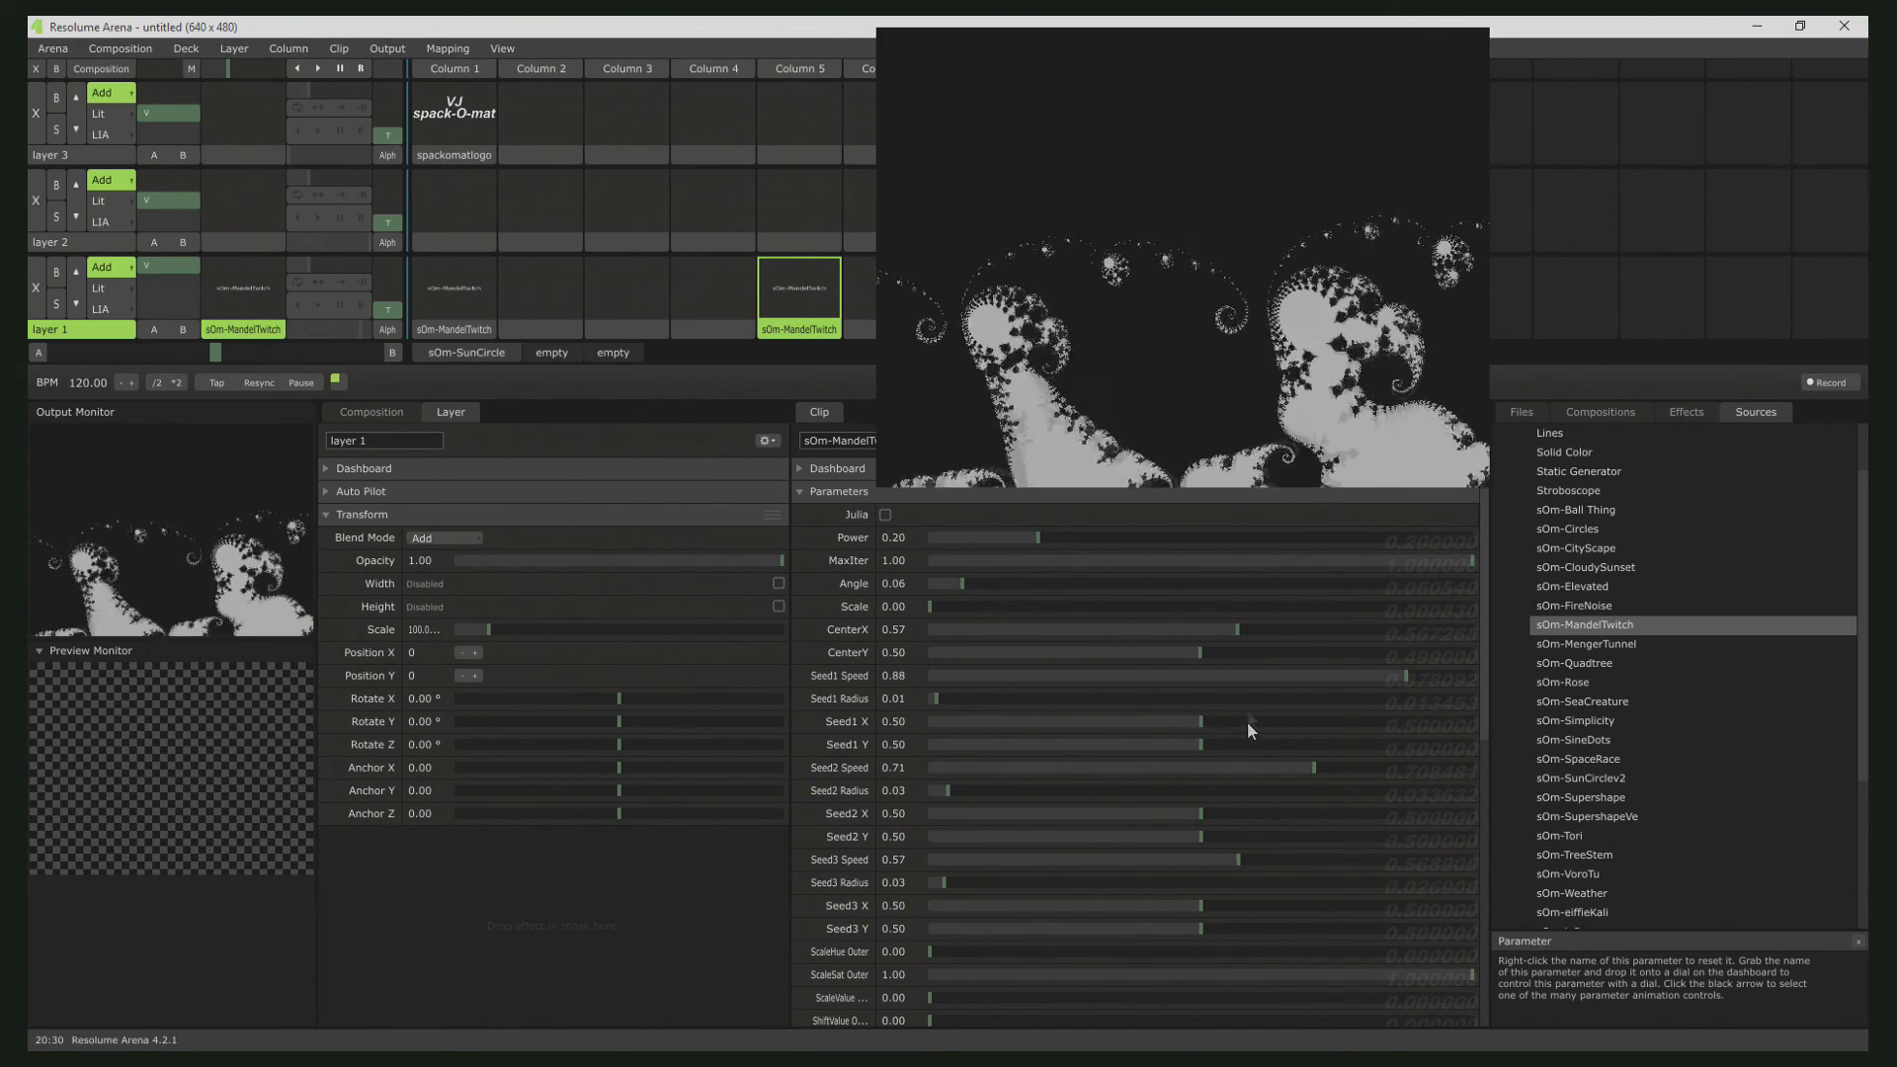